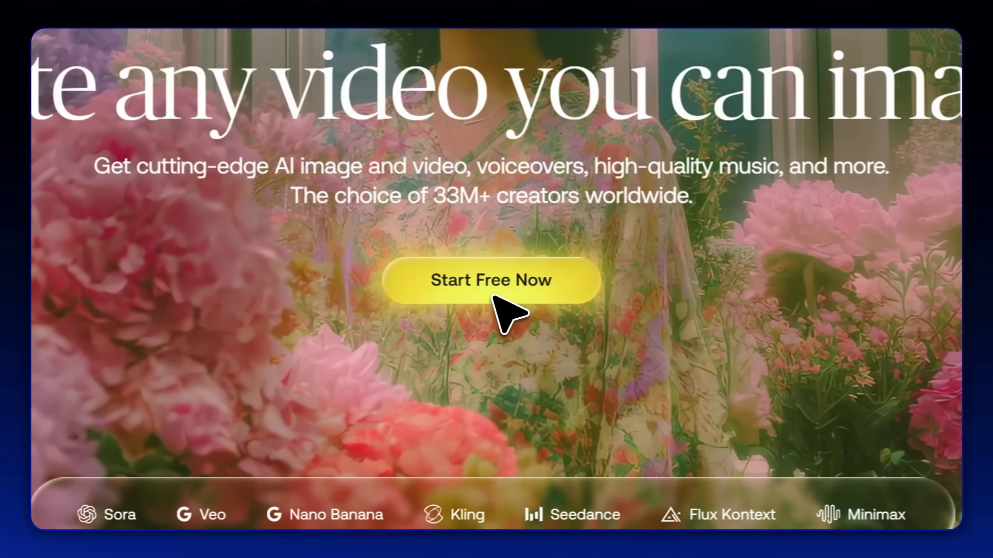
# - Reach the Artlist home page and browse the AI Image text-to-image model list
pyautogui.click(474, 328)
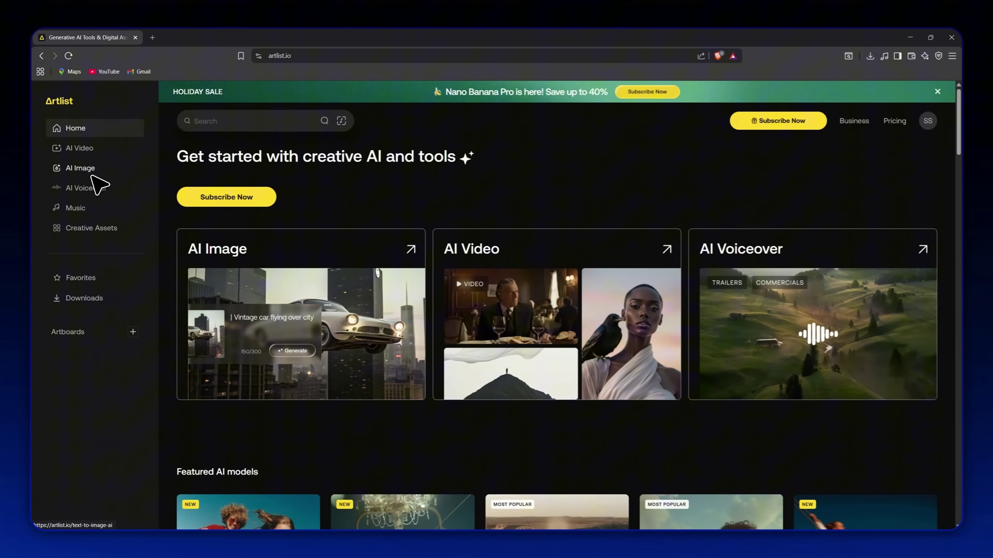
pyautogui.click(105, 173)
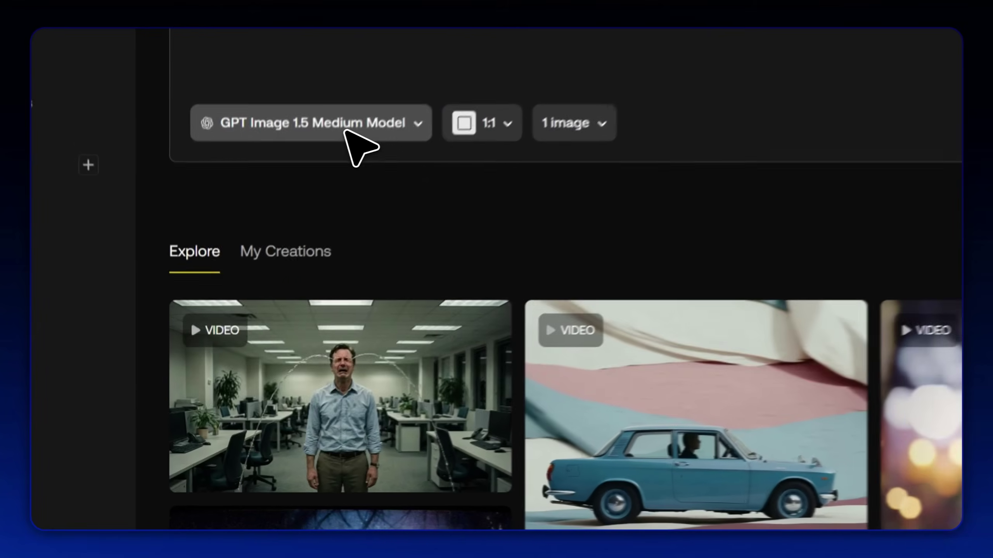
pyautogui.click(285, 313)
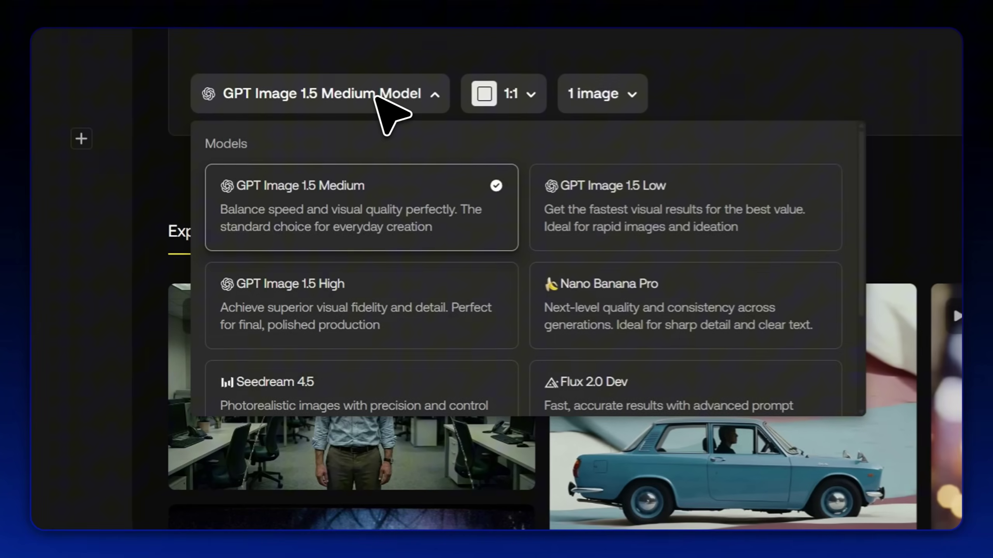
pyautogui.scroll(-3, 621, 233)
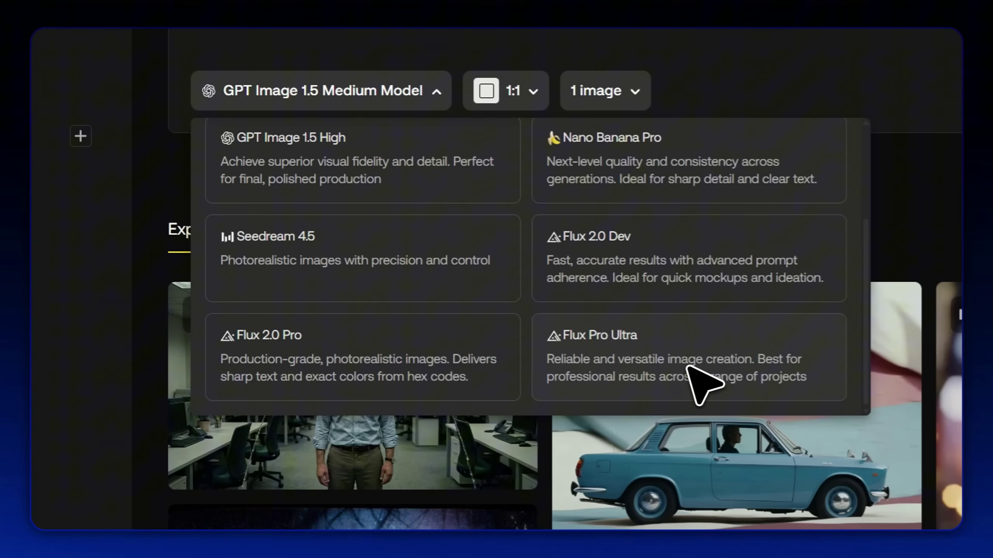
pyautogui.scroll(3, 547, 354)
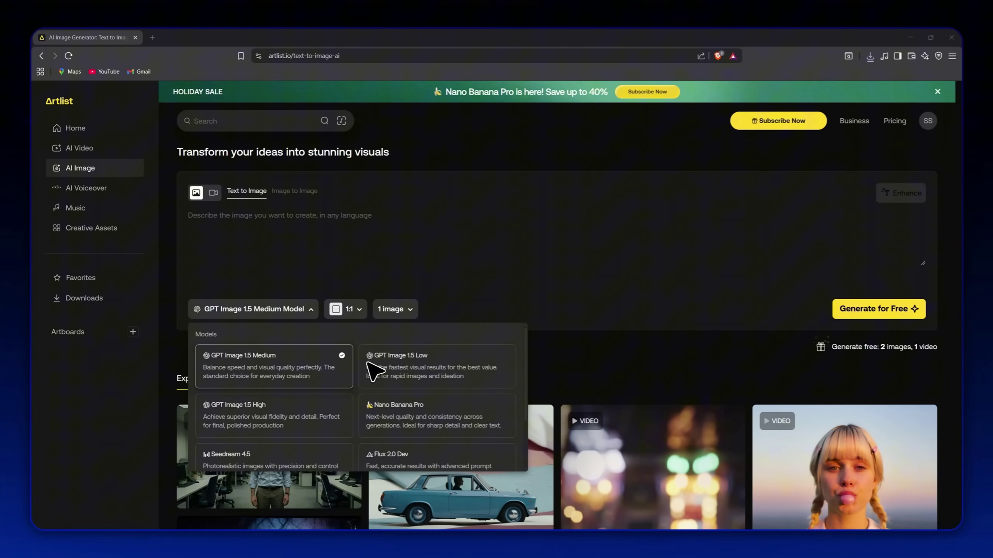
# - Switch to Image to Image, review its model list, then go to the AI Video generator
pyautogui.click(287, 310)
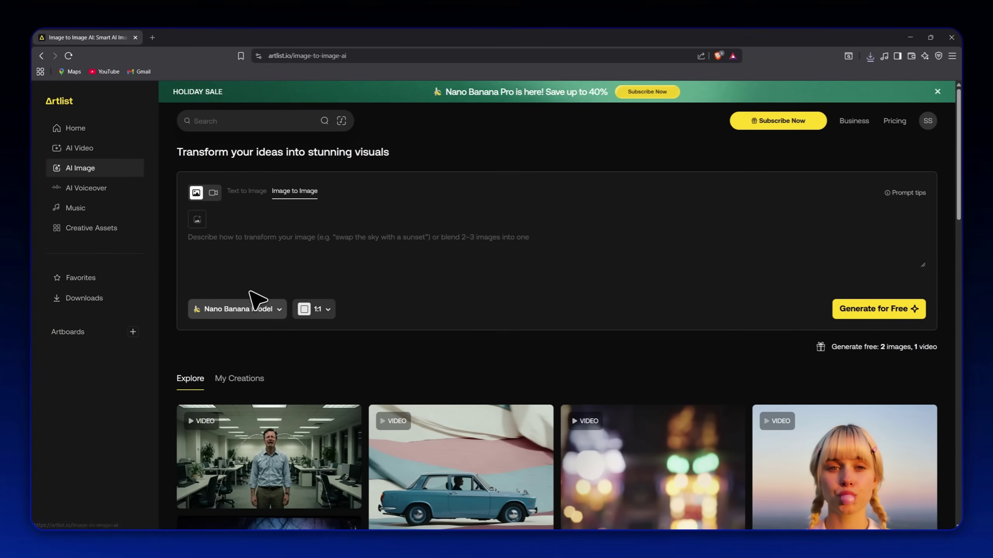
pyautogui.click(254, 310)
pyautogui.scroll(5, 278, 366)
pyautogui.scroll(-5, 352, 397)
pyautogui.scroll(4, 430, 388)
pyautogui.click(257, 312)
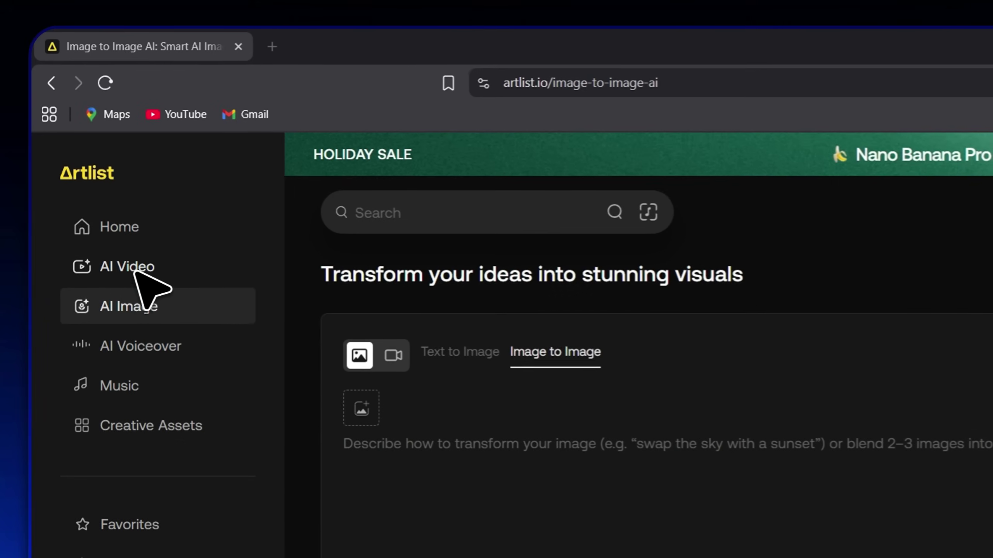
pyautogui.click(84, 147)
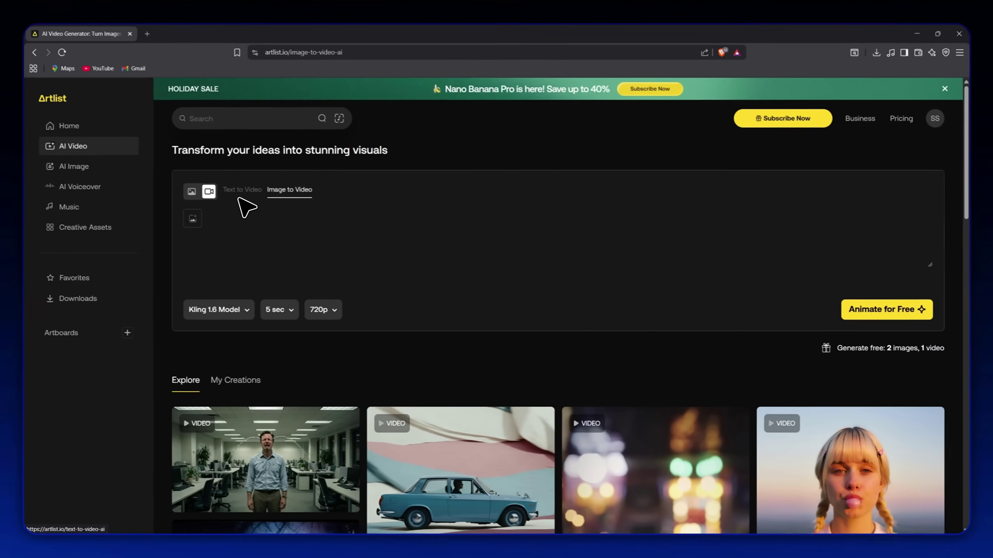
# - Compare the video model lists for Text to Video and Image to Video
pyautogui.click(457, 364)
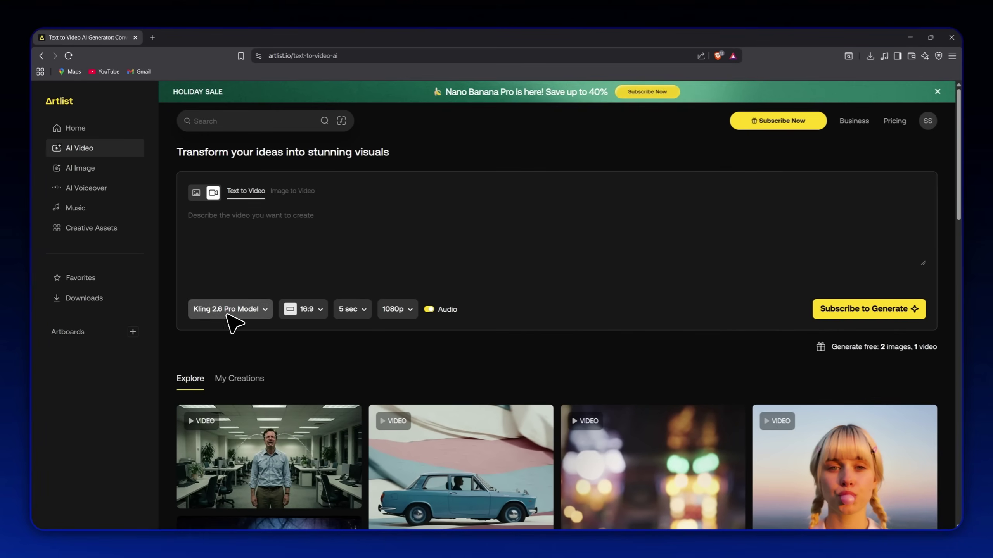
pyautogui.click(254, 311)
pyautogui.scroll(-5, 354, 346)
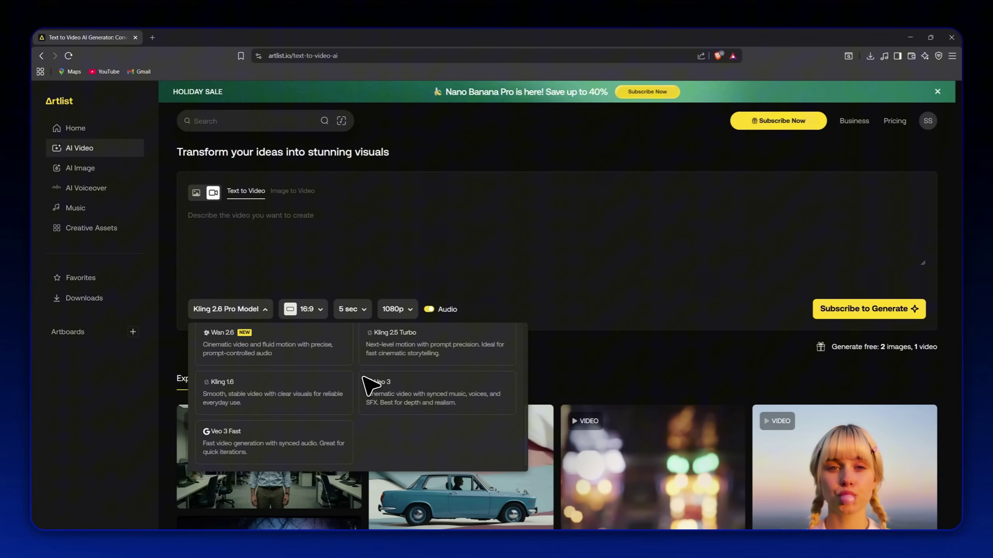
pyautogui.scroll(5, 373, 440)
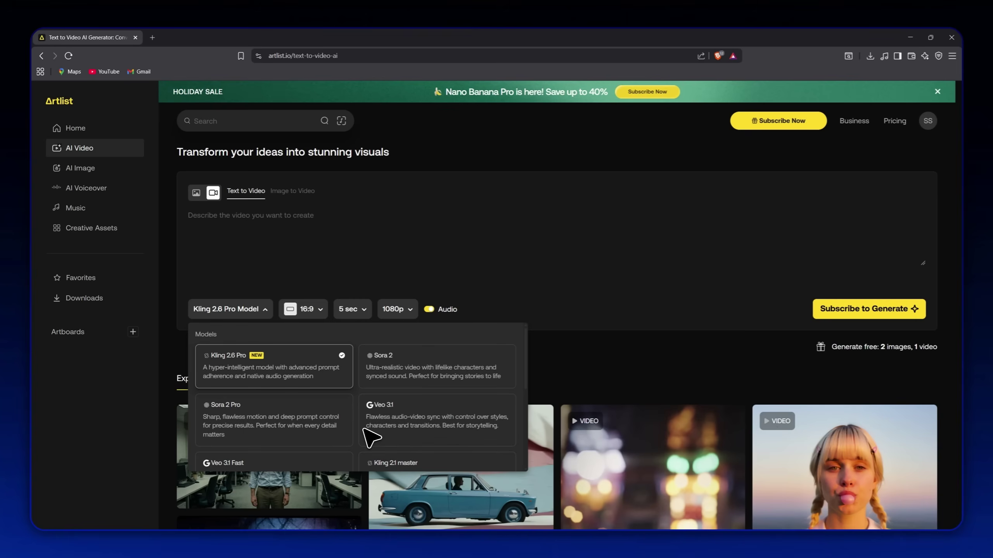
pyautogui.click(297, 191)
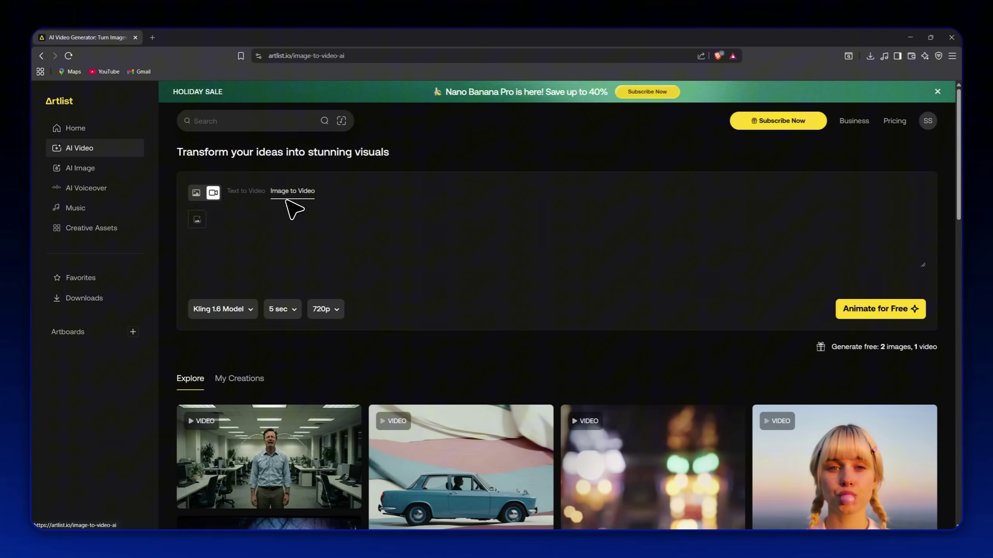
pyautogui.click(250, 311)
pyautogui.scroll(-3, 354, 418)
pyautogui.scroll(3, 354, 418)
pyautogui.scroll(-5, 381, 399)
pyautogui.click(232, 311)
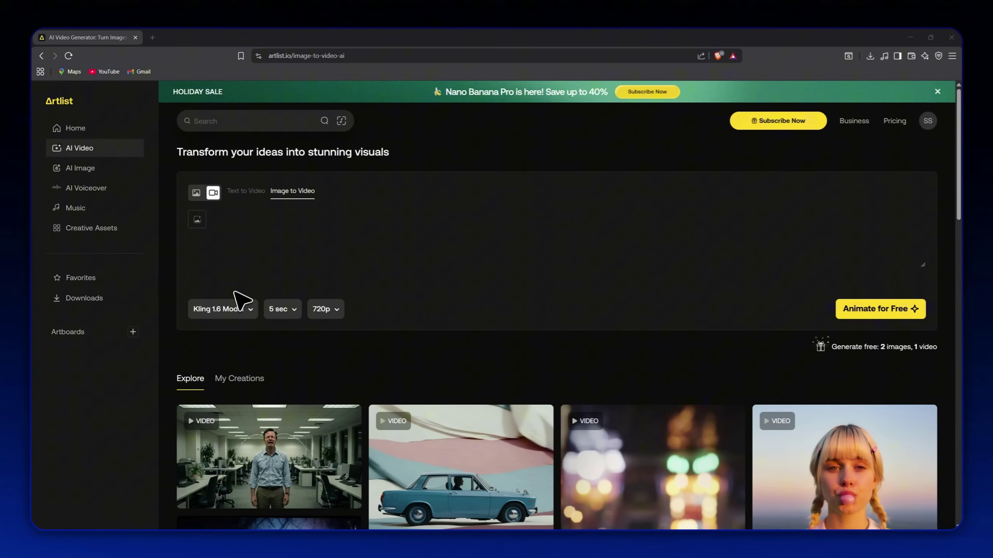
# - Return to the text-to-image generator and set the aspect ratio to 16:9
pyautogui.click(192, 198)
pyautogui.click(333, 310)
pyautogui.click(366, 370)
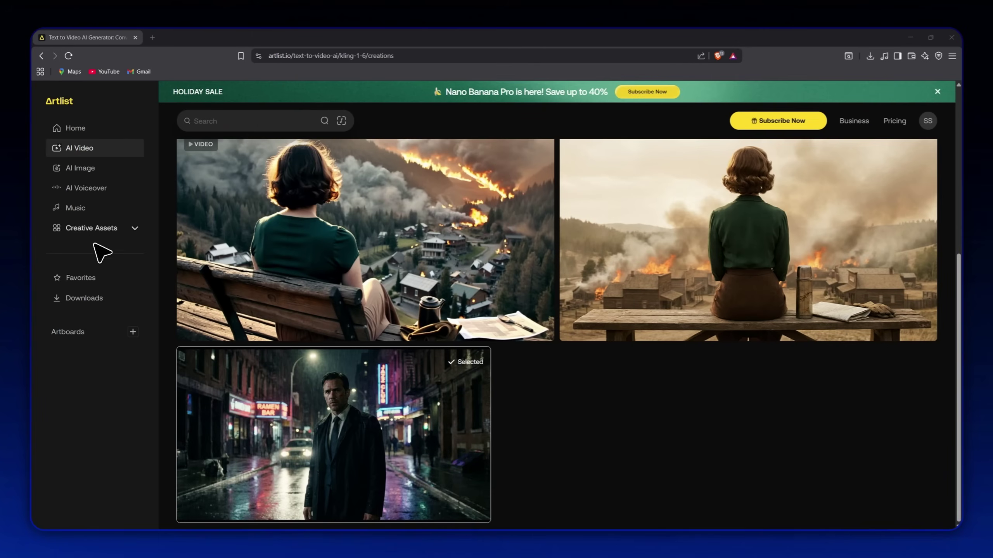
# - Expand Creative Assets and browse the Sound Effects library
pyautogui.click(91, 230)
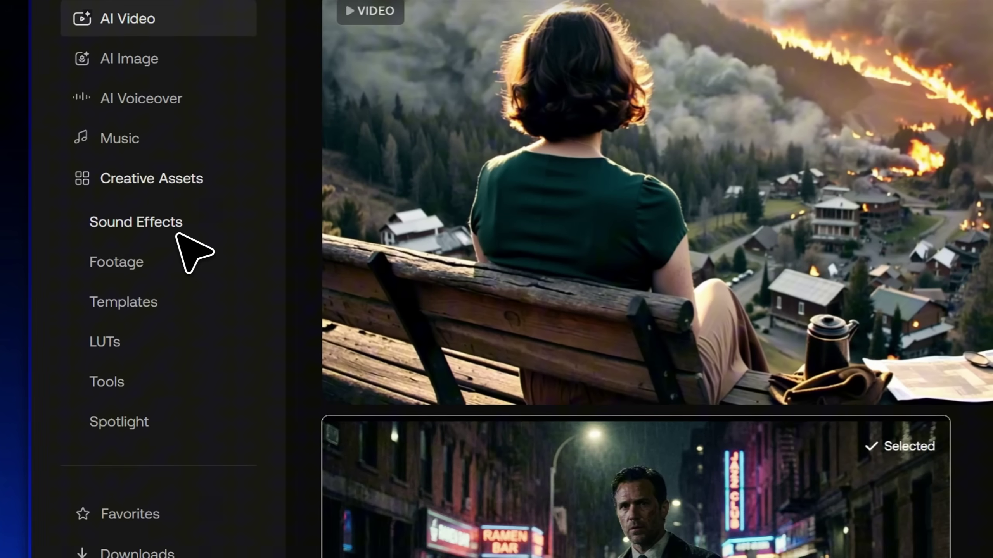
pyautogui.click(177, 234)
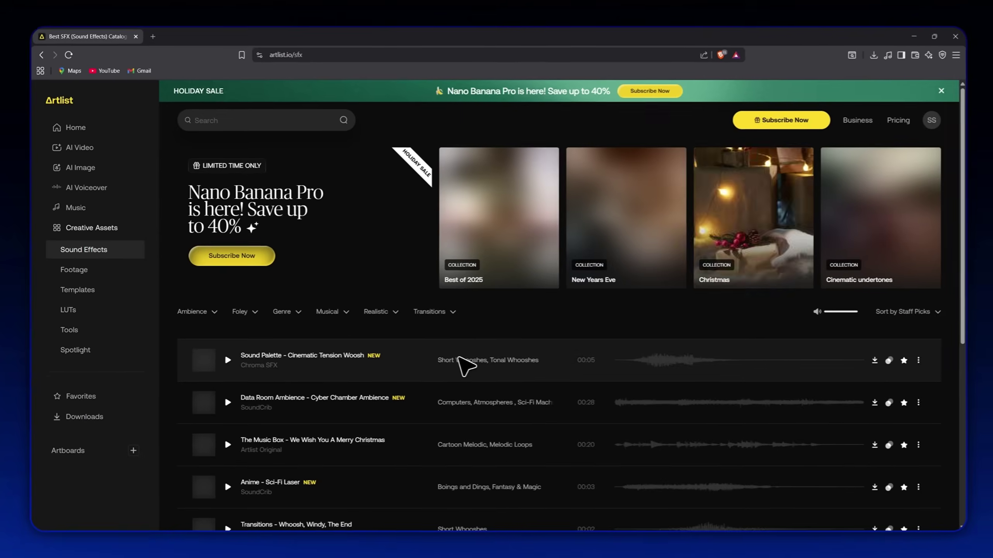
pyautogui.scroll(-8, 496, 364)
pyautogui.scroll(8, 483, 382)
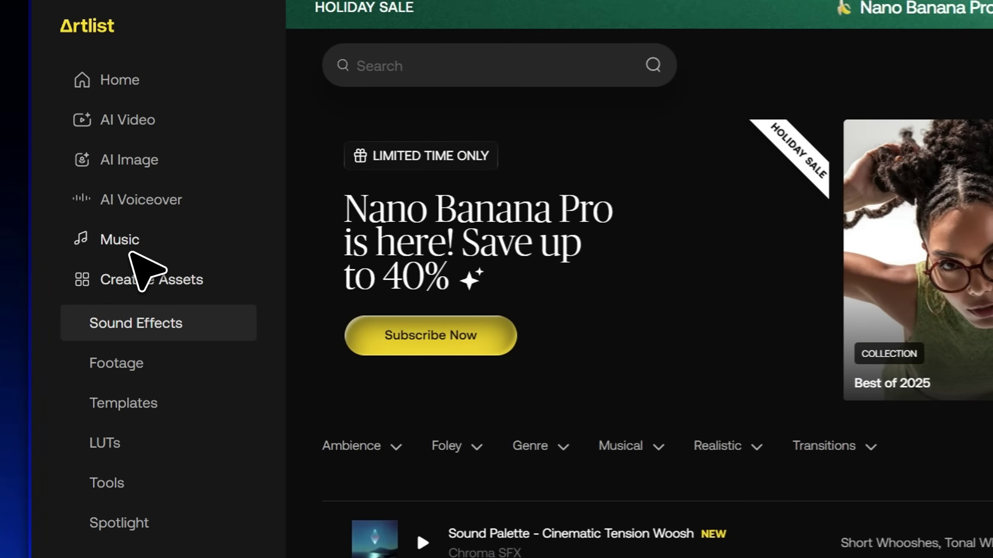
# - Browse the Music library's track list, then return to the Artlist home page
pyautogui.click(78, 209)
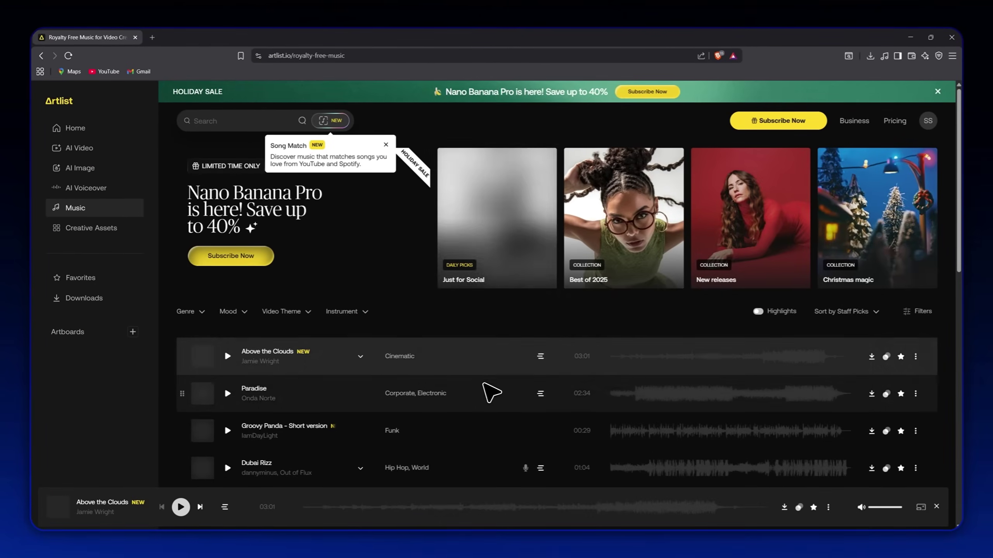
pyautogui.scroll(-4, 393, 361)
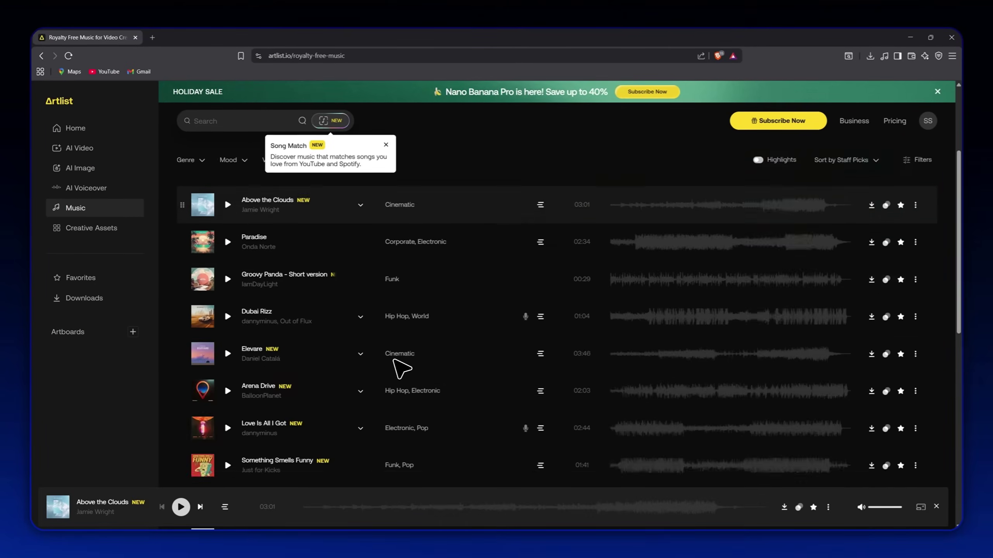
pyautogui.scroll(-6, 393, 360)
pyautogui.scroll(8, 572, 417)
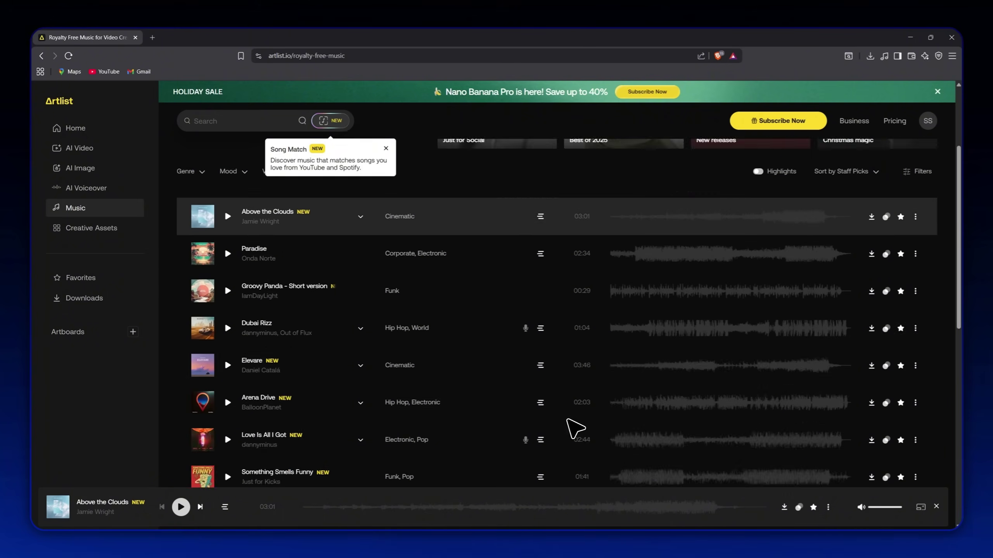
pyautogui.scroll(3, 567, 420)
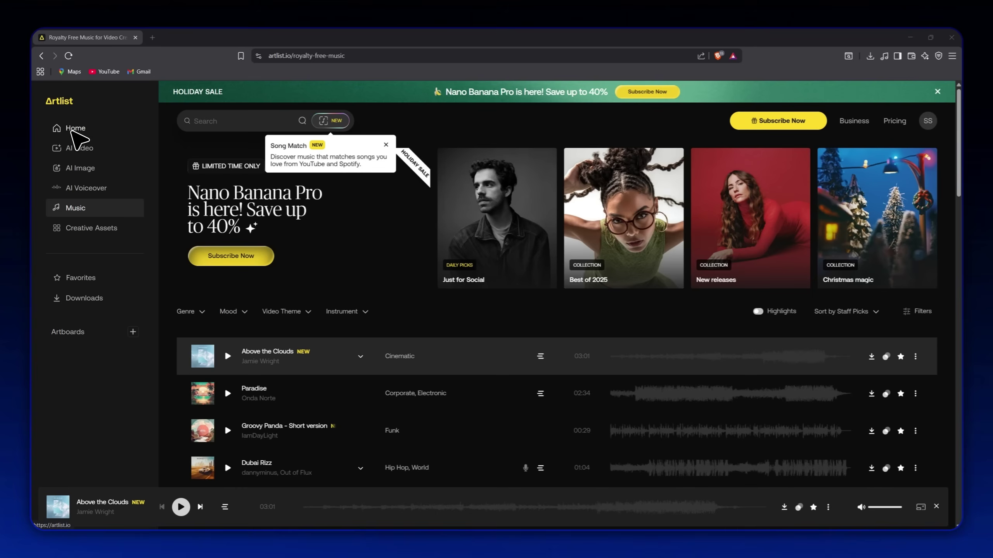
pyautogui.click(74, 133)
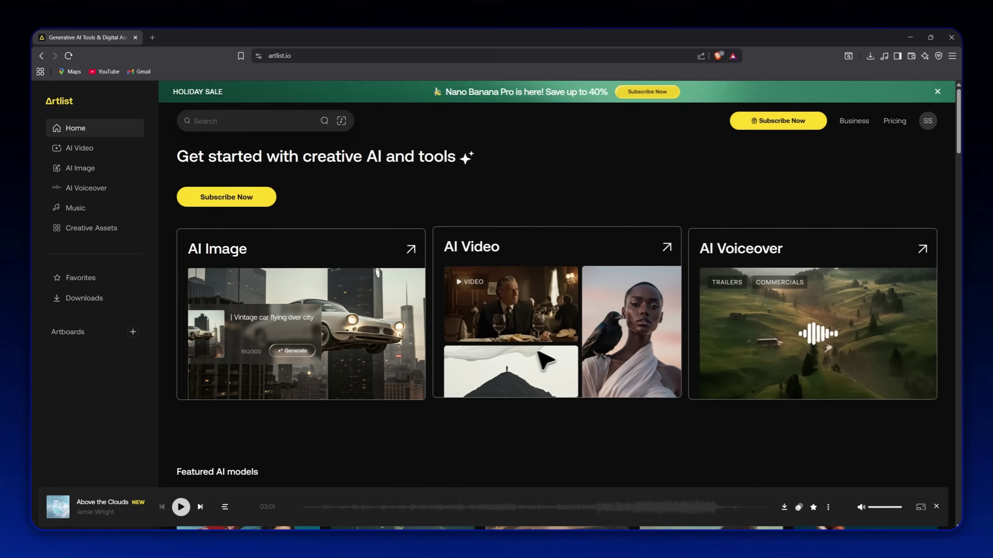
# - Scroll past the featured AI models and music, then view Artlist's subscription plans
pyautogui.scroll(-8, 430, 423)
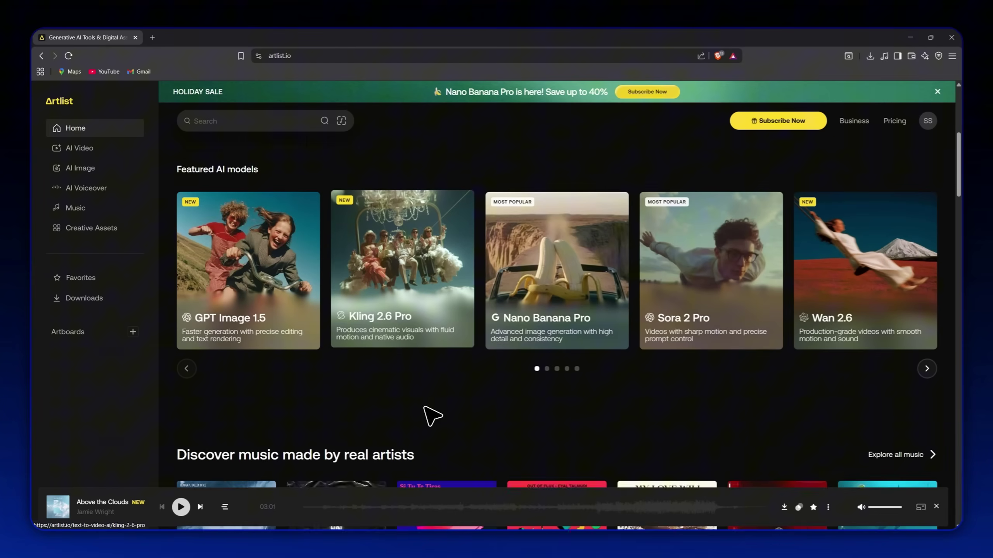
pyautogui.scroll(-2, 416, 373)
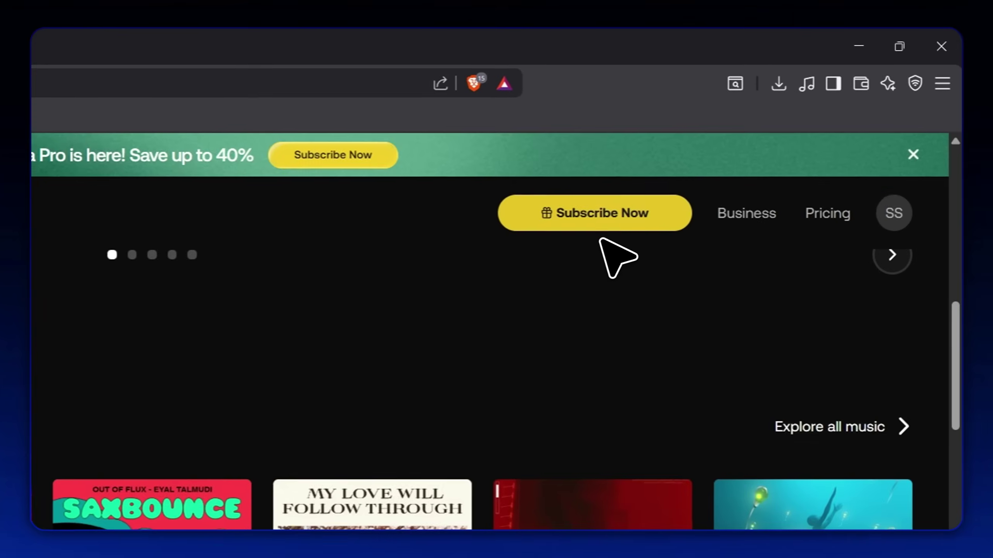
pyautogui.click(780, 126)
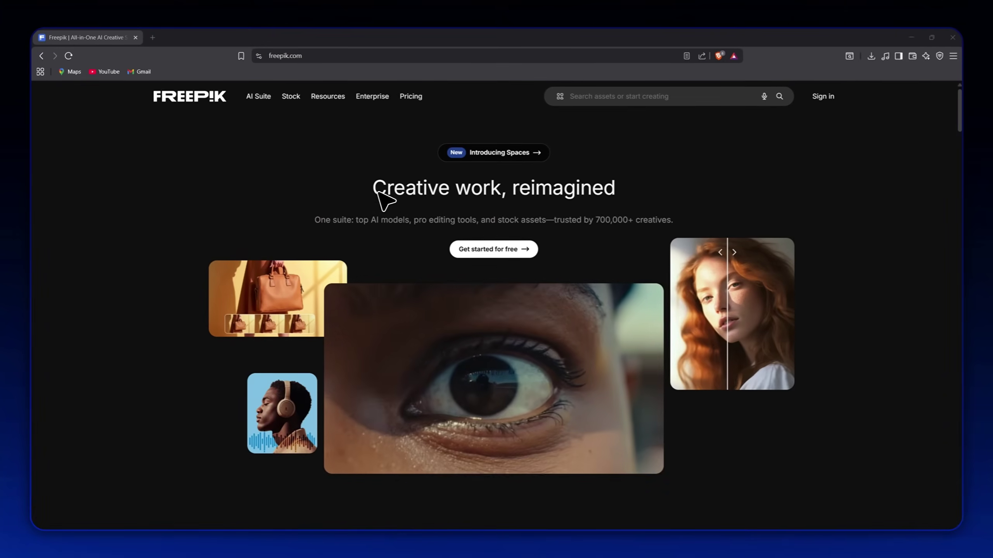
# - Highlight Freepik's AI suite tagline, then enter the Freepik dashboard
pyautogui.moveTo(314, 220); pyautogui.dragTo(481, 223)
pyautogui.moveTo(487, 295); pyautogui.dragTo(841, 299)
pyautogui.click(839, 302)
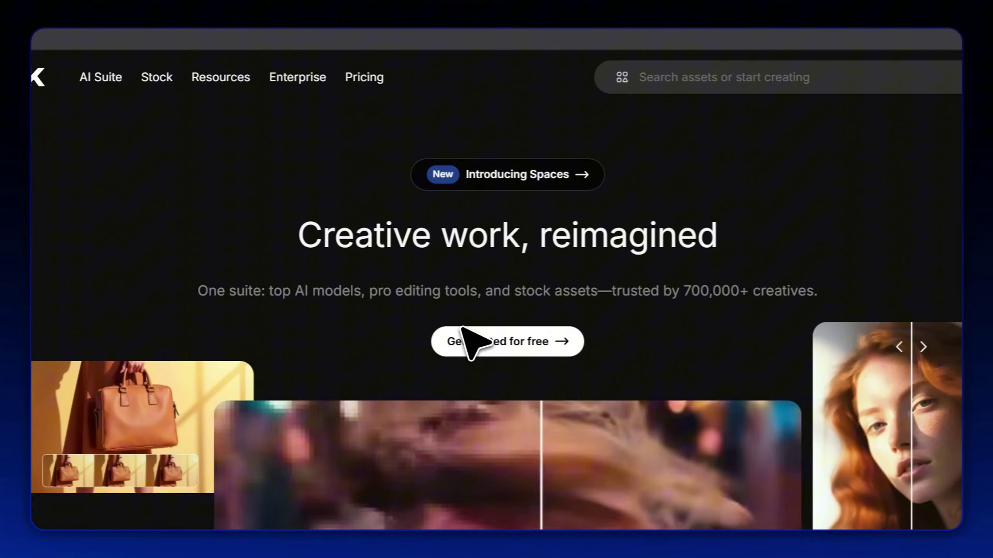
pyautogui.click(500, 350)
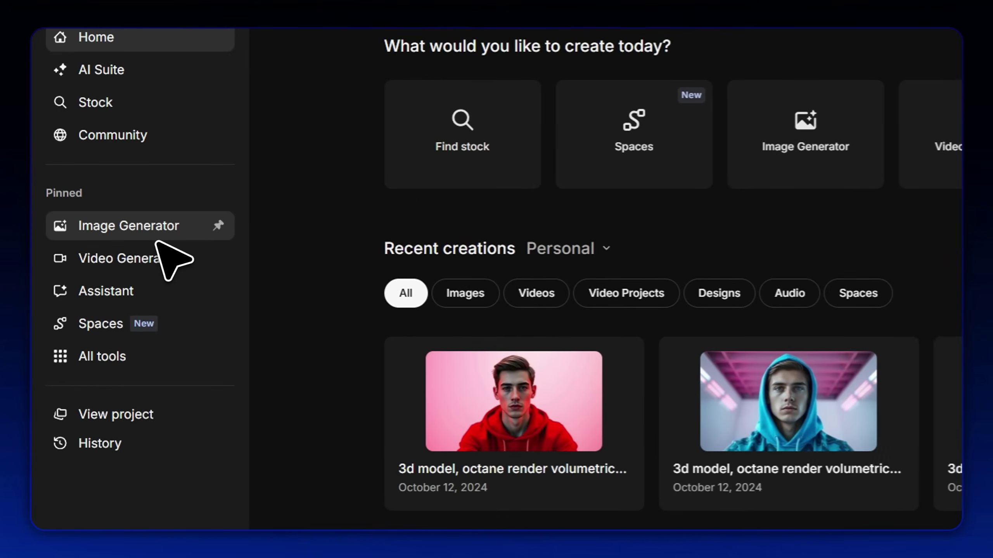
# - Browse the Image Generator's model list, including Google Imagen, then switch to Video
pyautogui.click(186, 238)
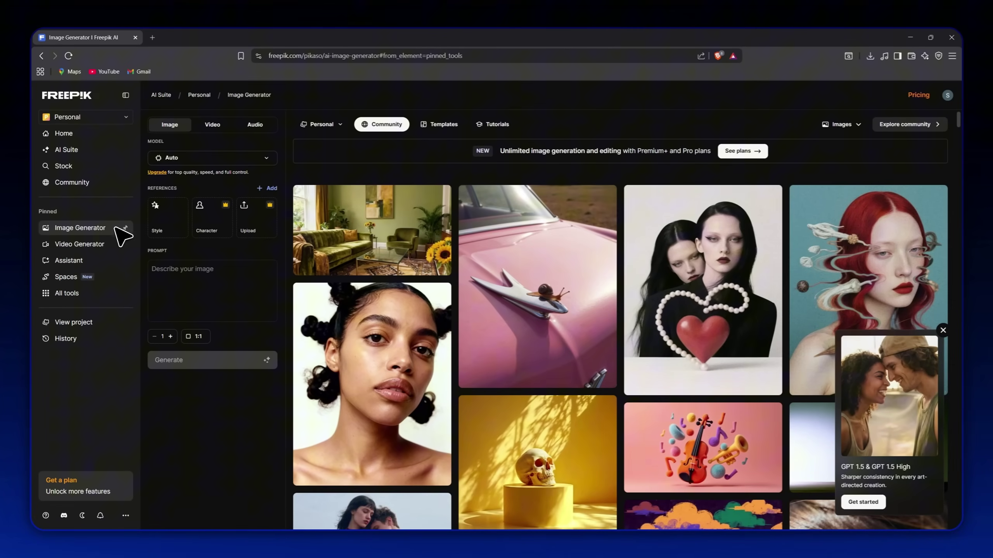
pyautogui.click(250, 158)
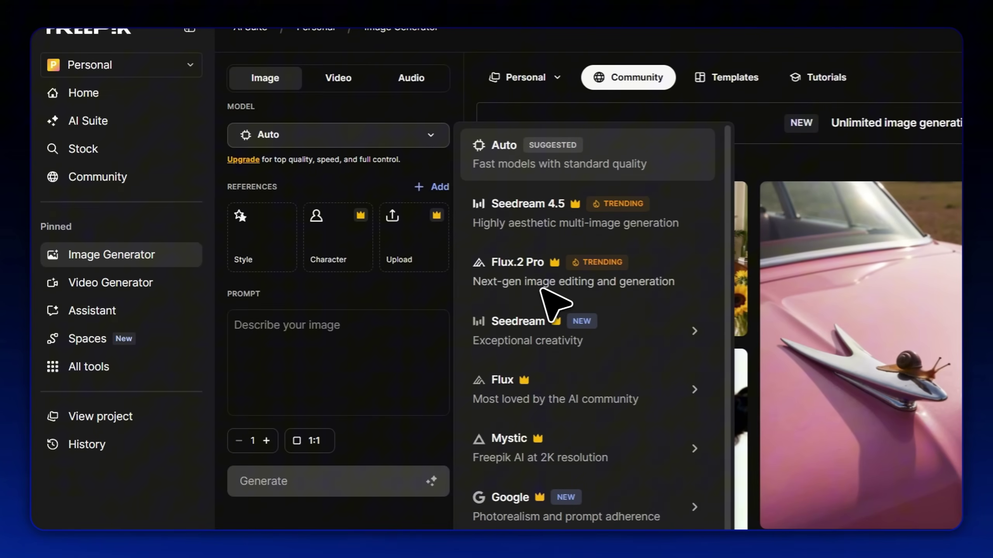
pyautogui.moveTo(653, 405)
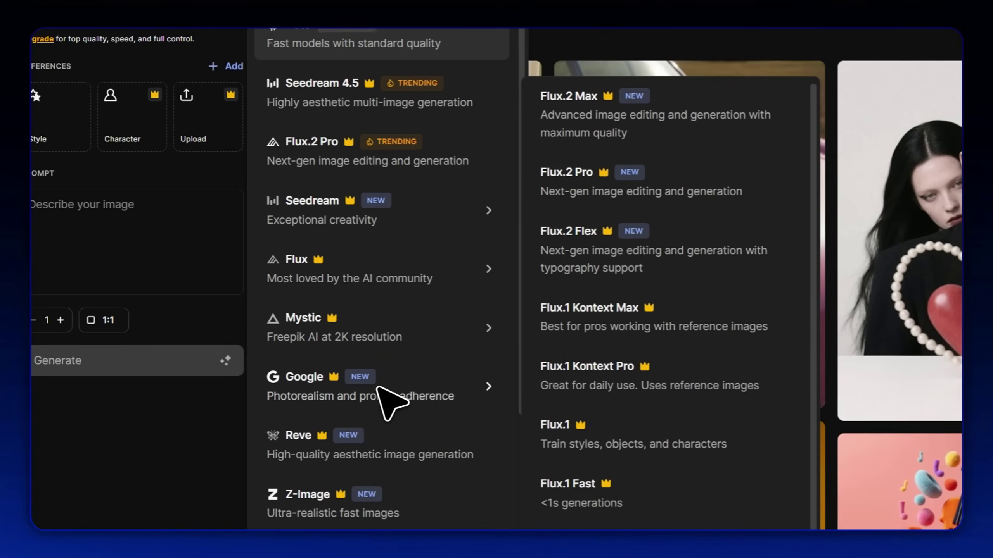
pyautogui.moveTo(444, 372)
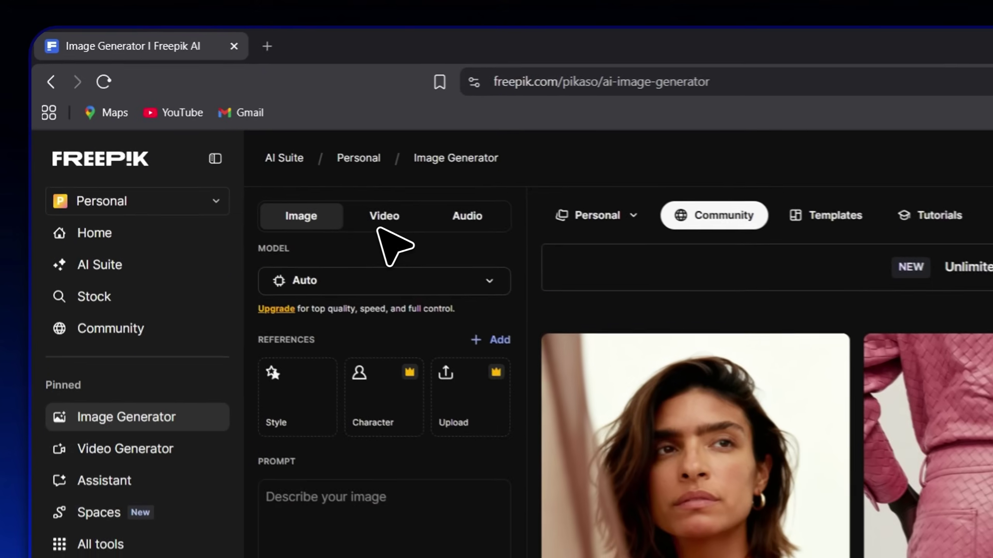
pyautogui.click(213, 129)
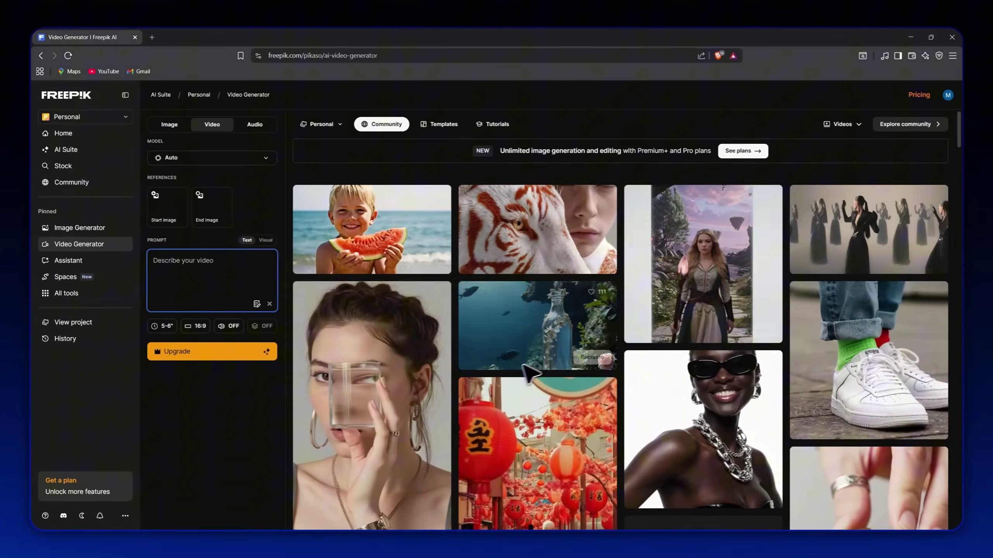
# - Open the Freepik video Model selector and scroll through the full list of video models
pyautogui.moveTo(555, 250)
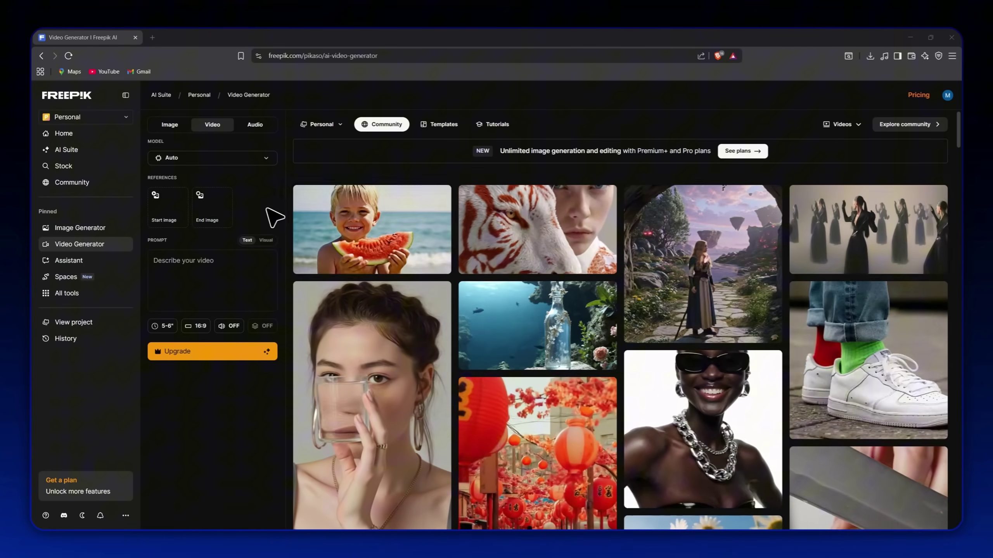
pyautogui.click(244, 158)
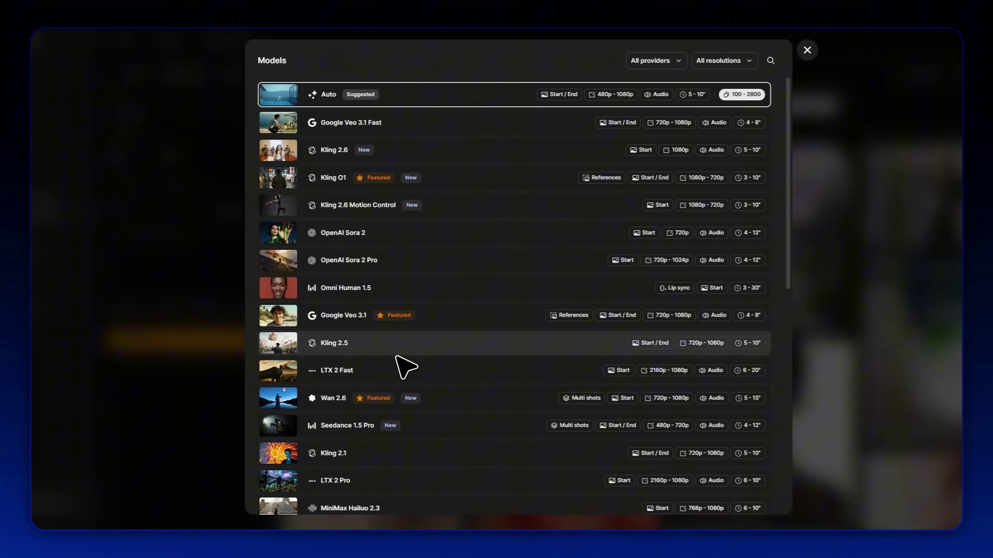
pyautogui.scroll(-3, 406, 360)
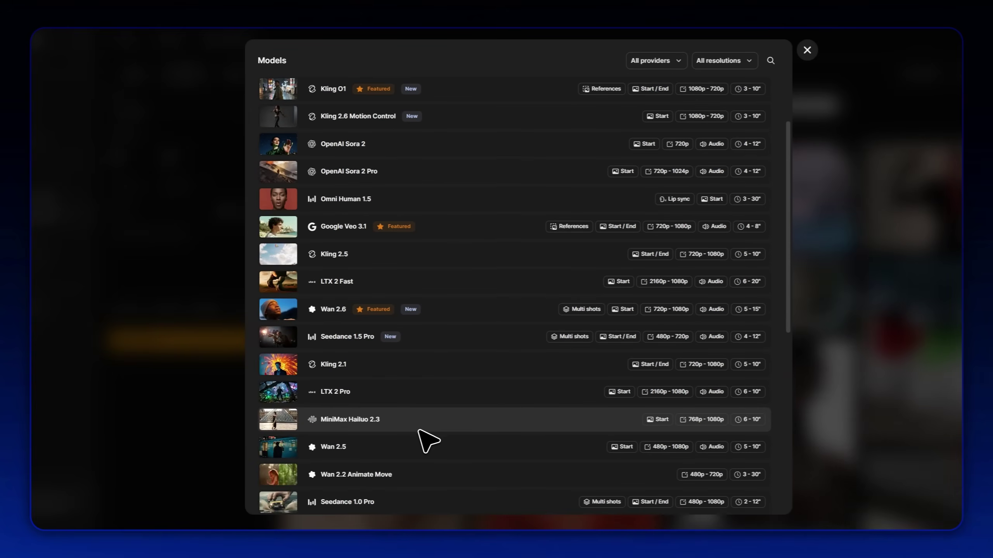
pyautogui.scroll(-5, 410, 428)
pyautogui.scroll(-3, 403, 438)
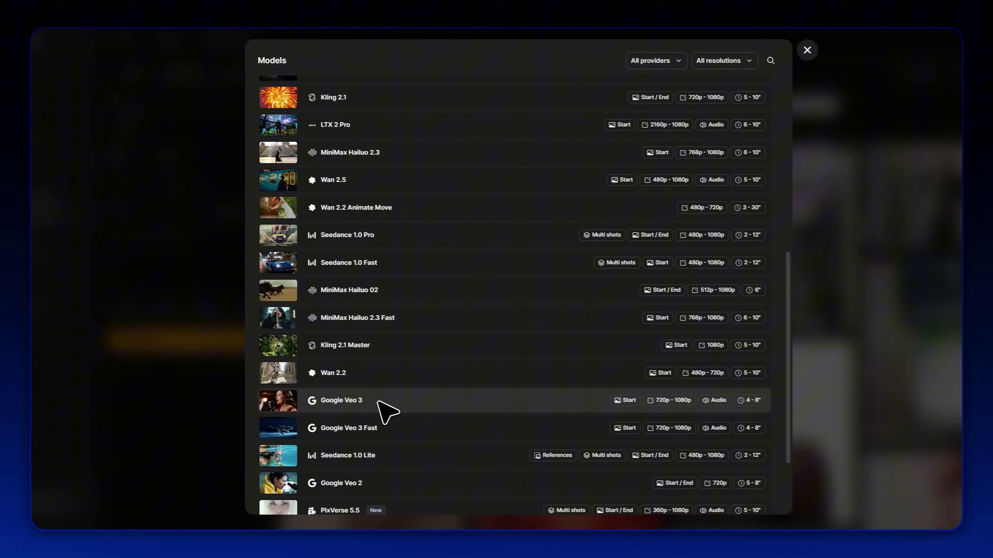
pyautogui.scroll(-4, 399, 423)
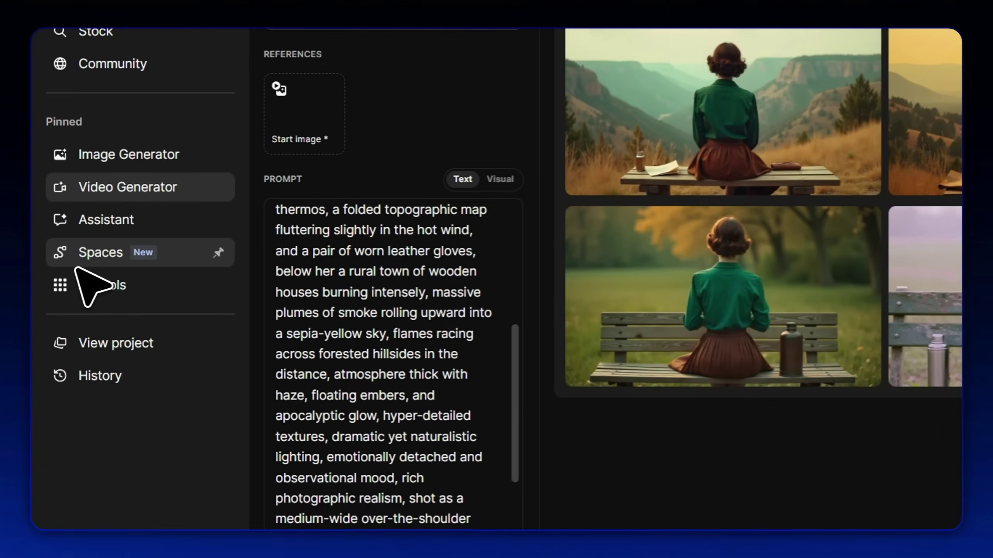
# - Create a new Untitled Space and complete the Spaces walkthrough
pyautogui.click(58, 278)
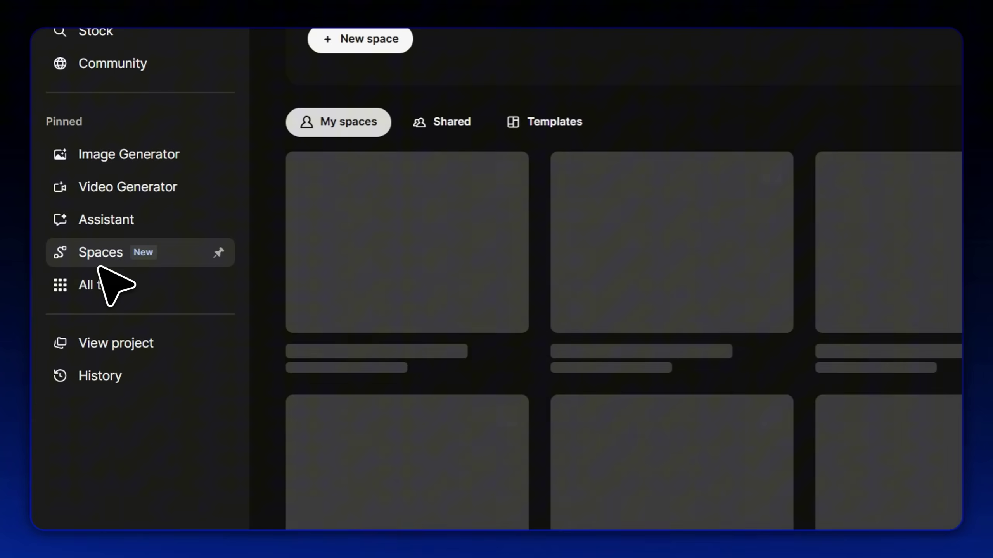
pyautogui.click(378, 46)
pyautogui.click(588, 450)
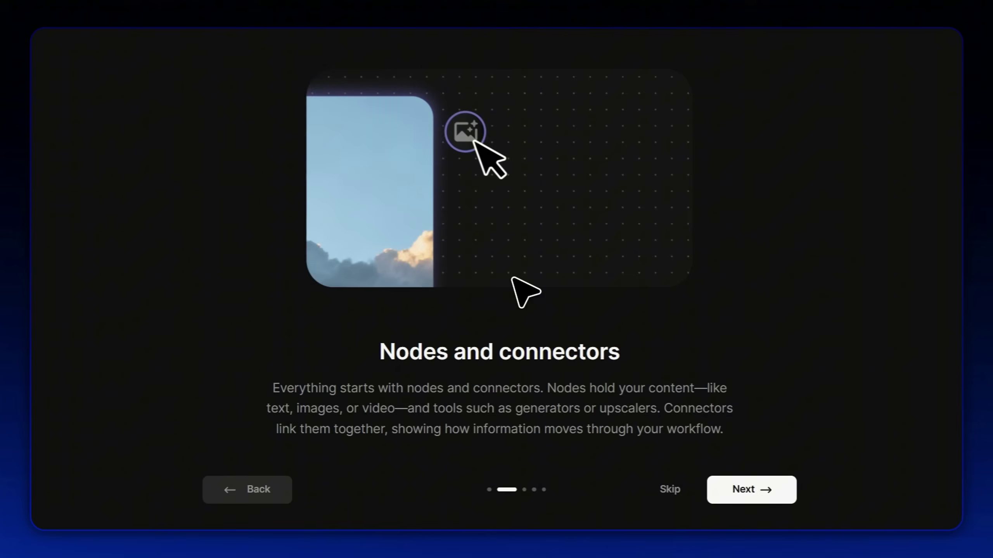
pyautogui.click(725, 502)
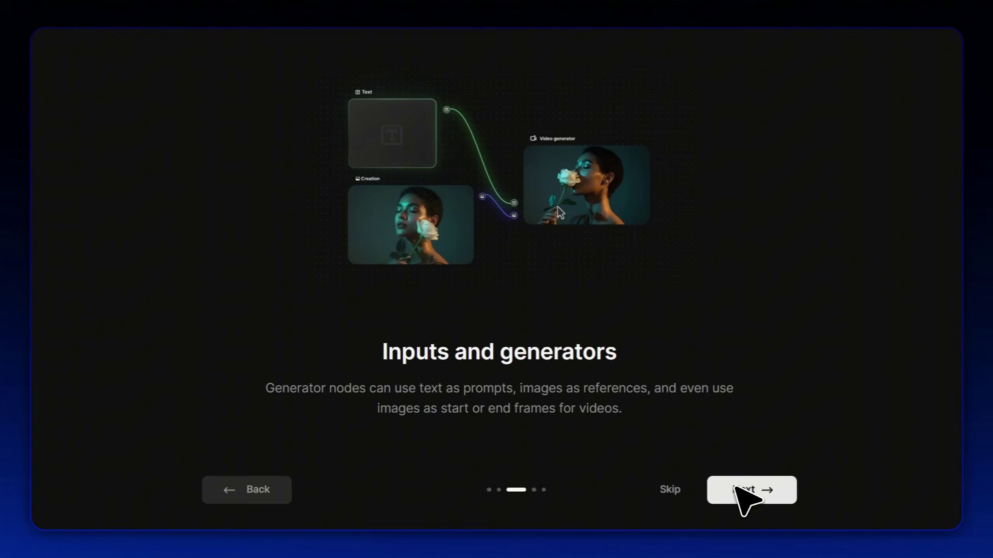
pyautogui.click(745, 494)
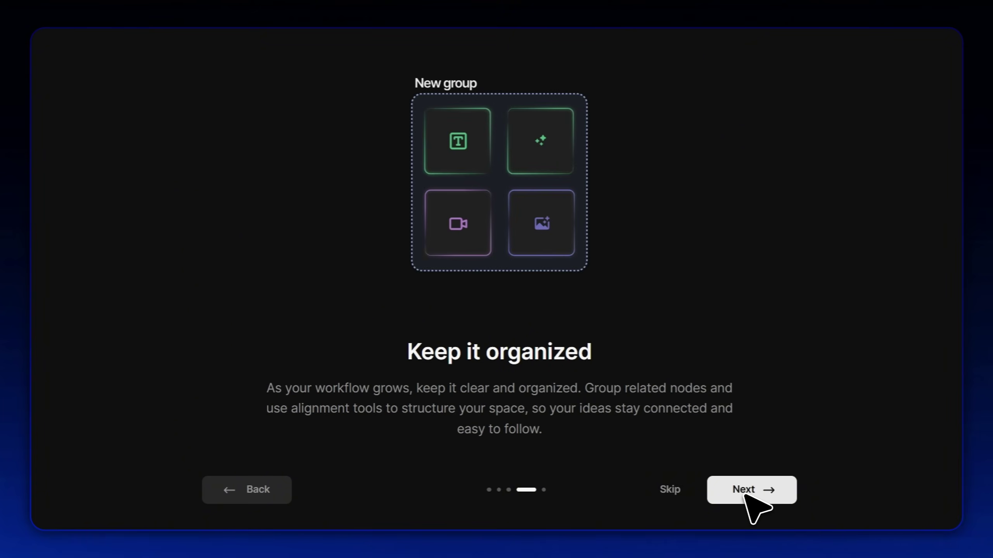
pyautogui.click(745, 491)
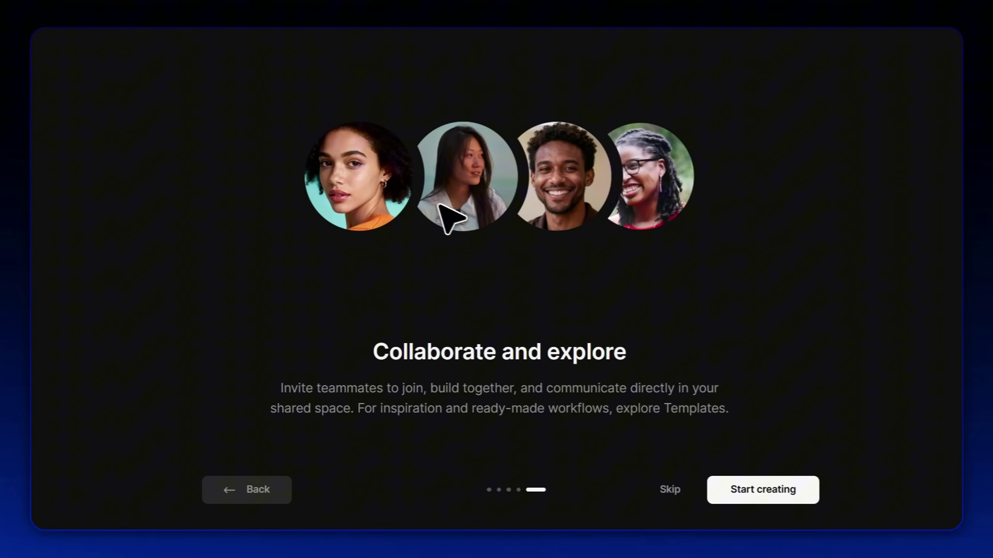
pyautogui.click(762, 490)
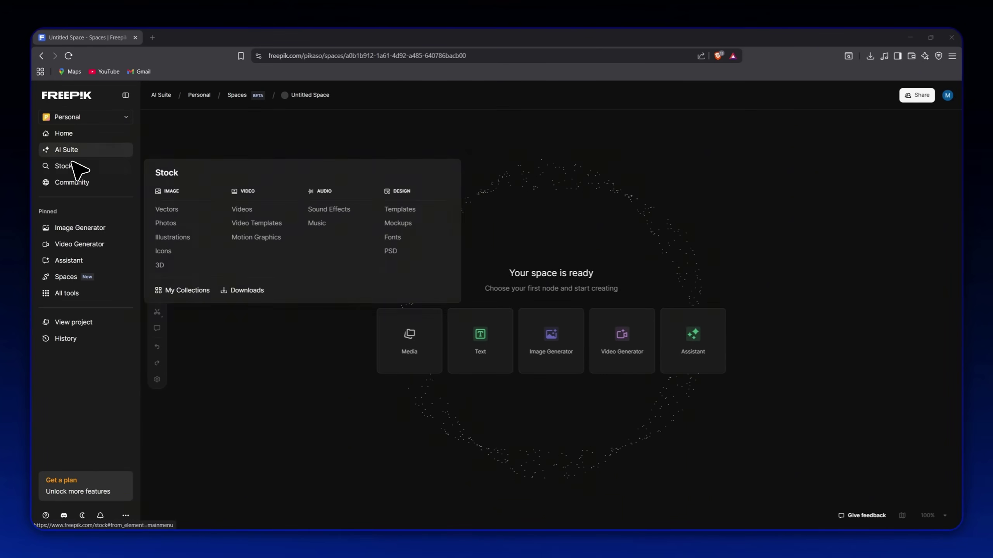
# - Open the AI Suite overview and scroll through its tools
pyautogui.moveTo(72, 293)
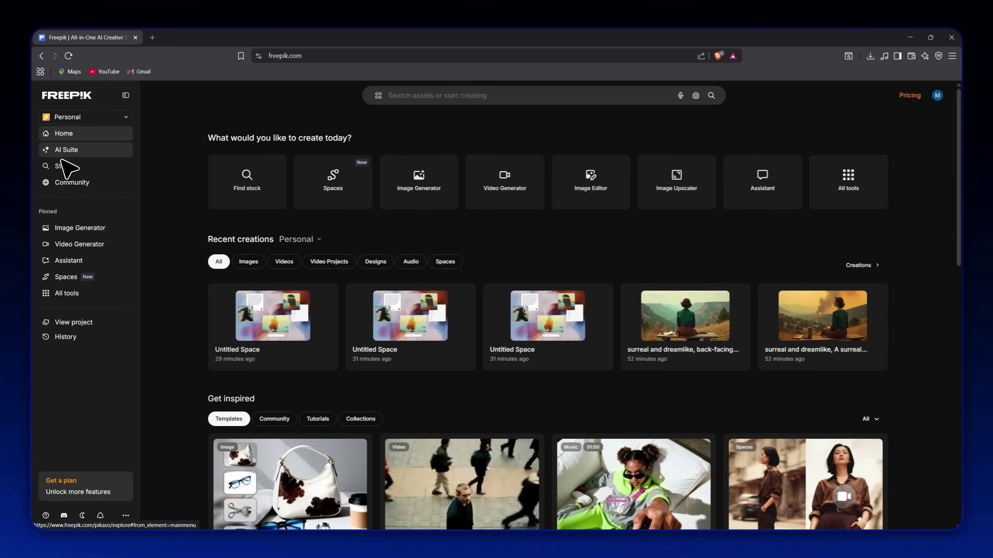
pyautogui.click(62, 156)
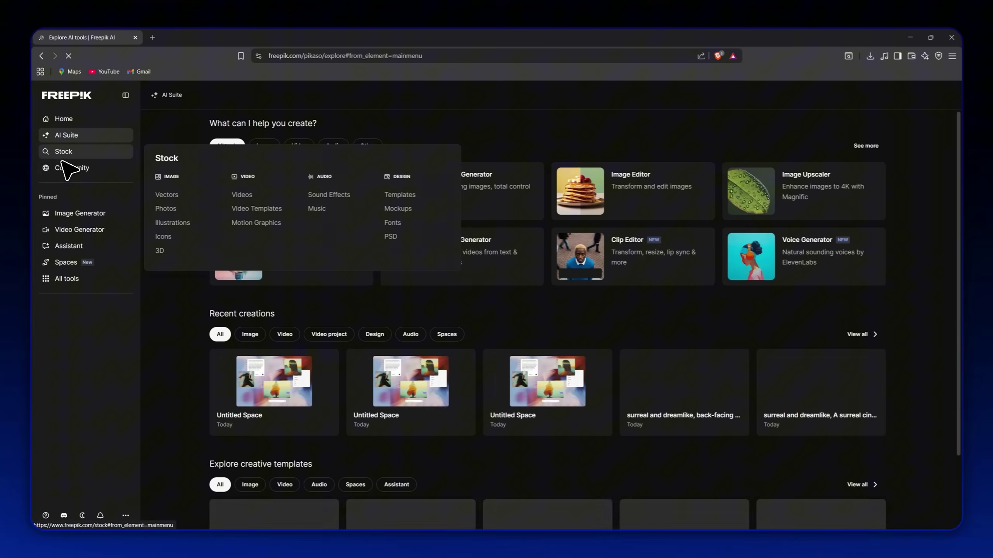
pyautogui.scroll(-4, 207, 336)
pyautogui.scroll(5, 193, 342)
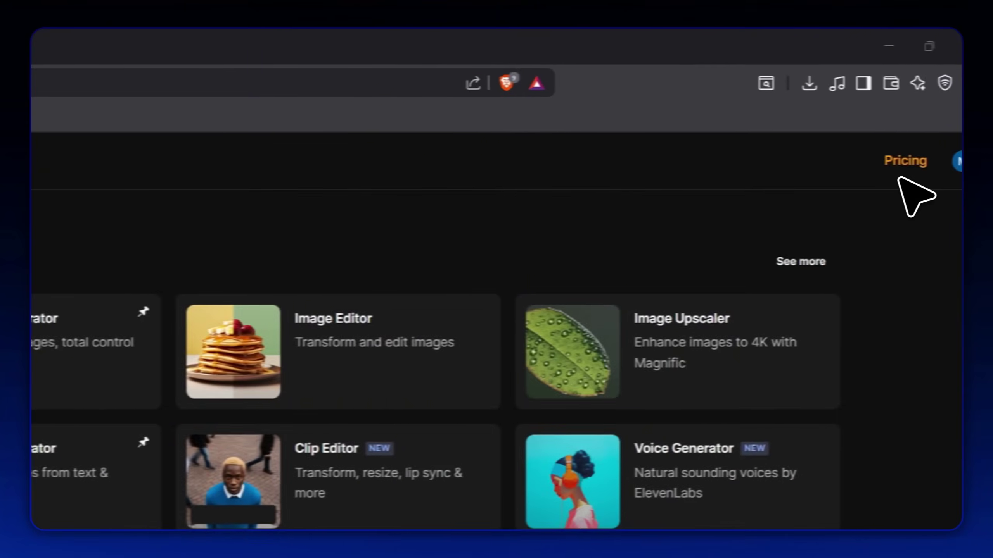
# - Show Freepik's pricing with monthly billing and review the Premium+ feature list
pyautogui.click(923, 97)
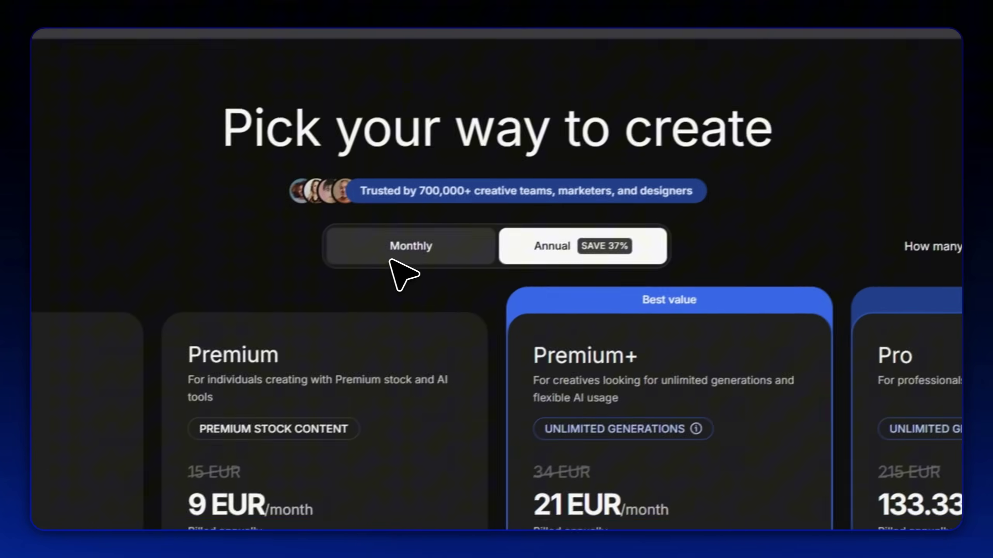
pyautogui.click(430, 254)
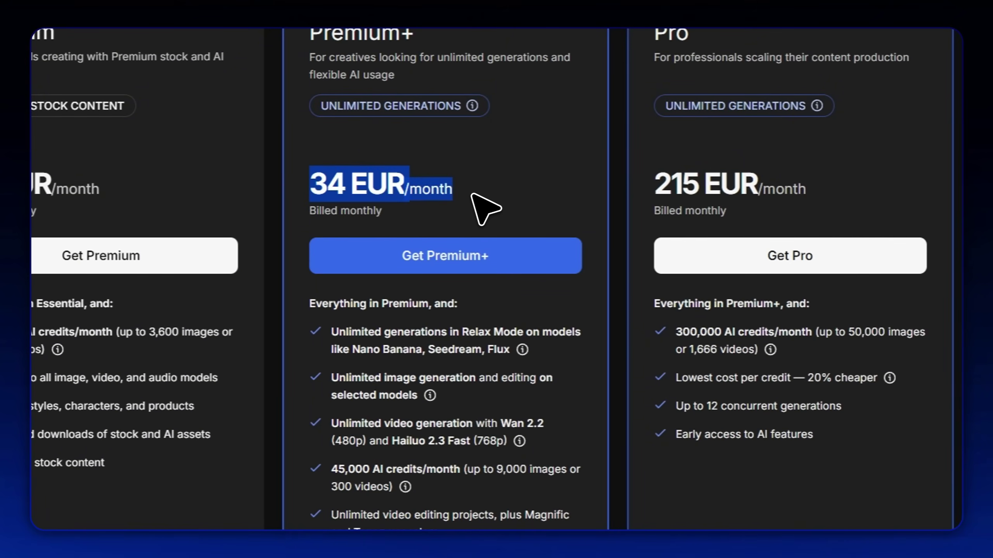
pyautogui.scroll(-4, 391, 274)
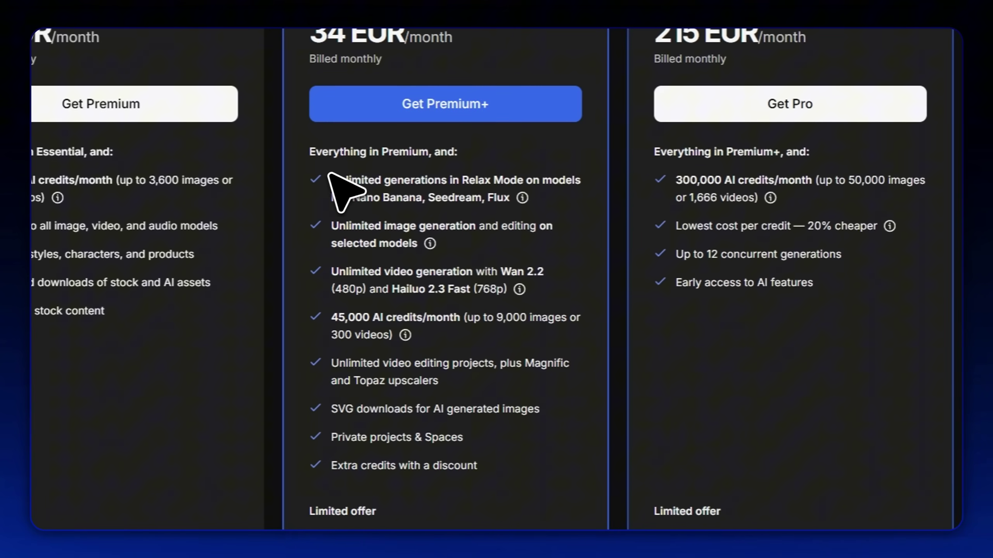
pyautogui.moveTo(370, 184); pyautogui.dragTo(545, 386)
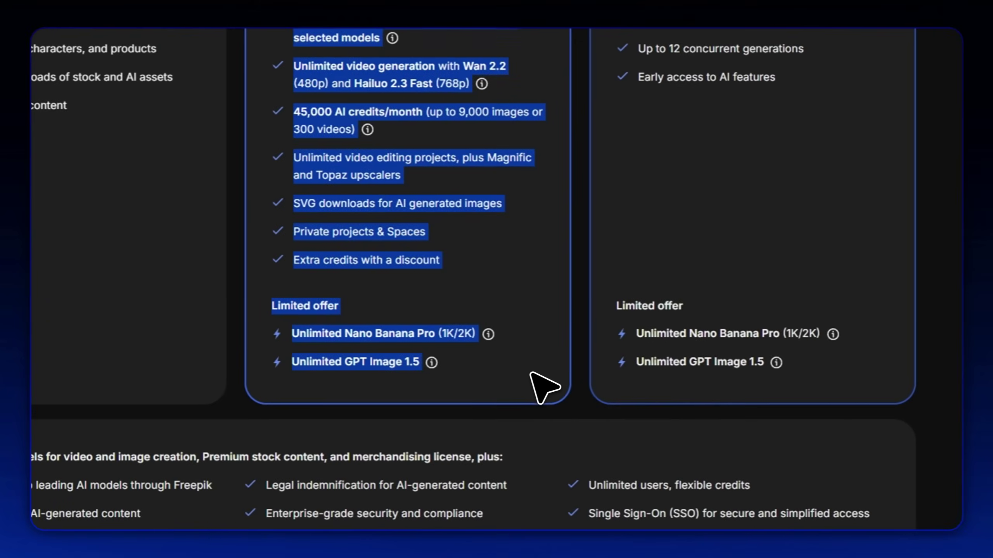
pyautogui.click(531, 373)
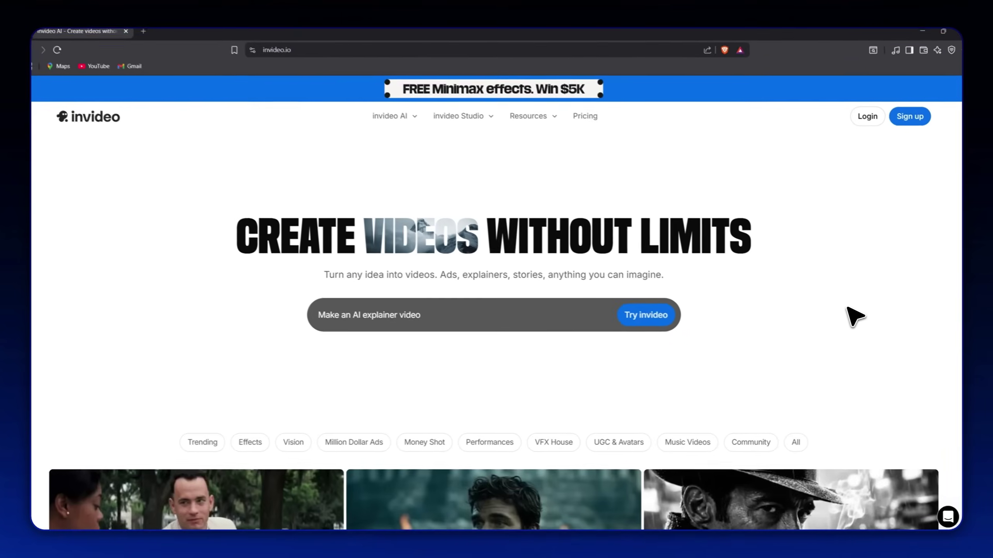
# - Scroll through the invideo.io showcase sections and launch the v4.0 video workspace
pyautogui.scroll(-1, 848, 328)
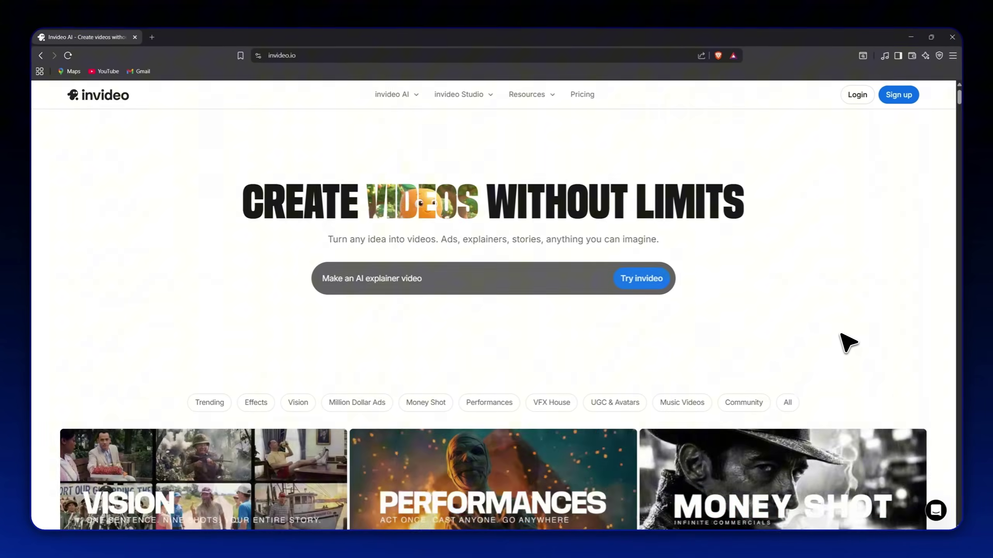
pyautogui.scroll(-5, 848, 344)
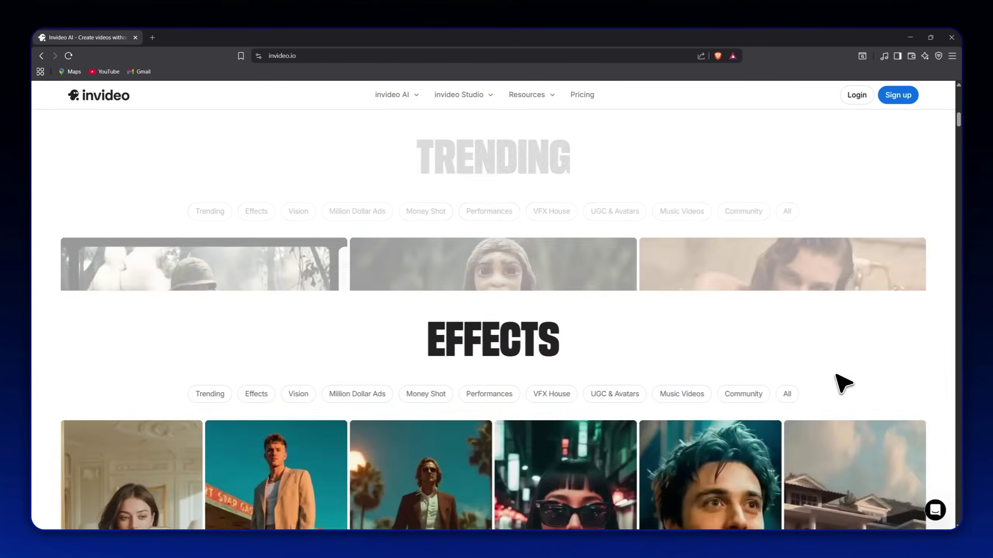
pyautogui.scroll(-6, 843, 385)
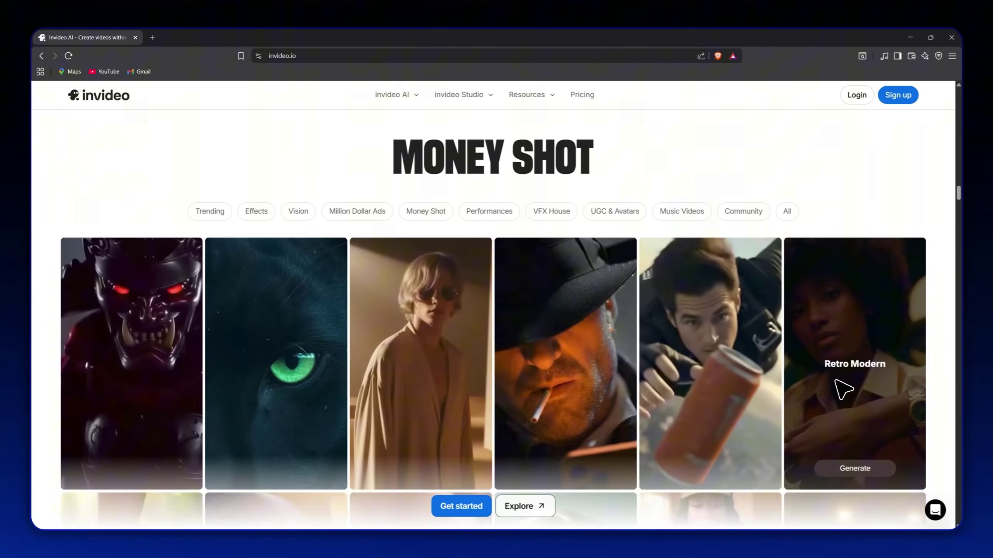
pyautogui.scroll(-6, 836, 381)
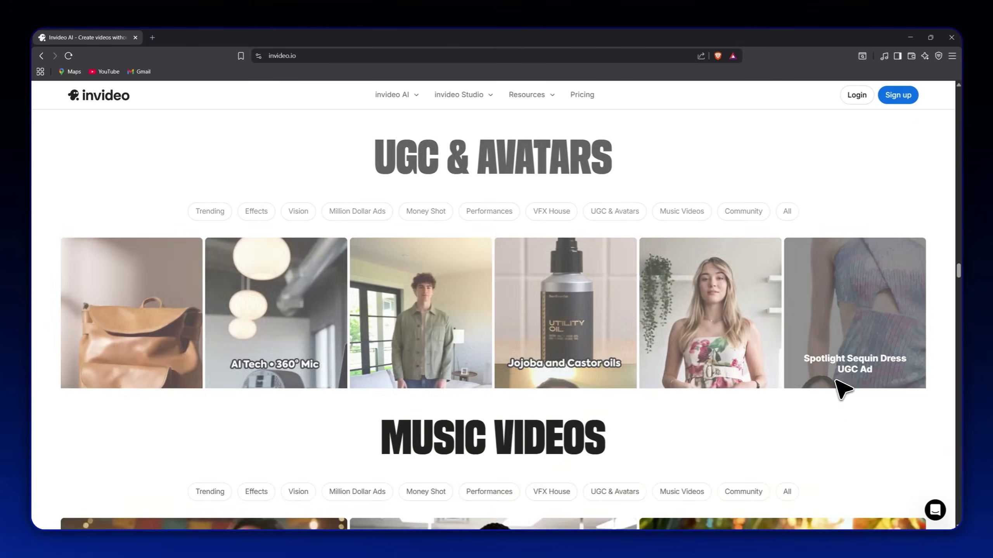
pyautogui.scroll(-8, 841, 387)
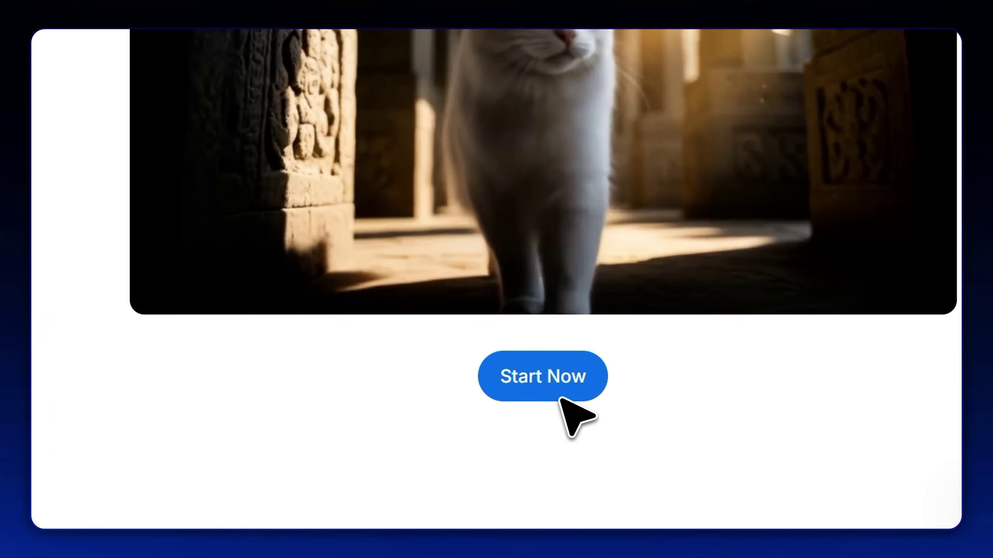
pyautogui.click(603, 415)
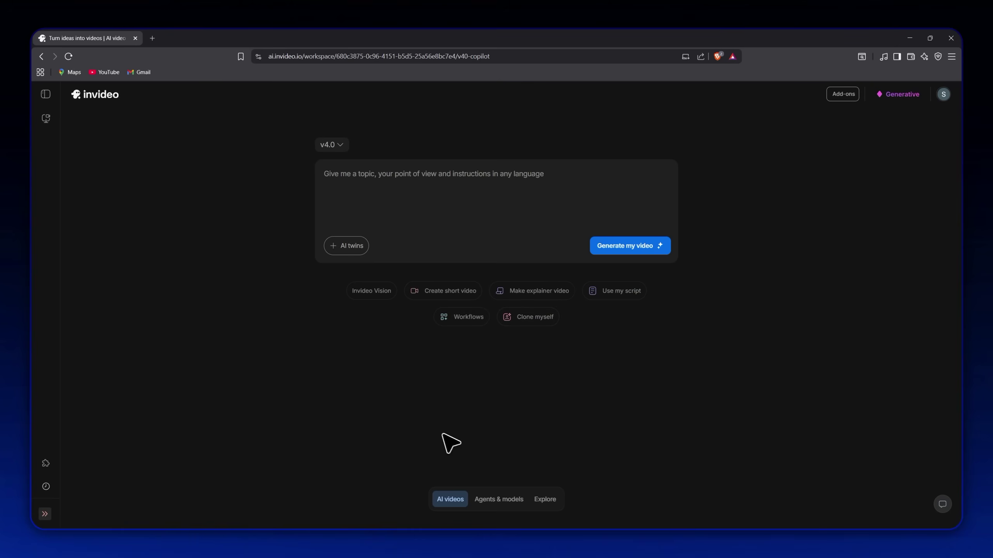
pyautogui.click(500, 503)
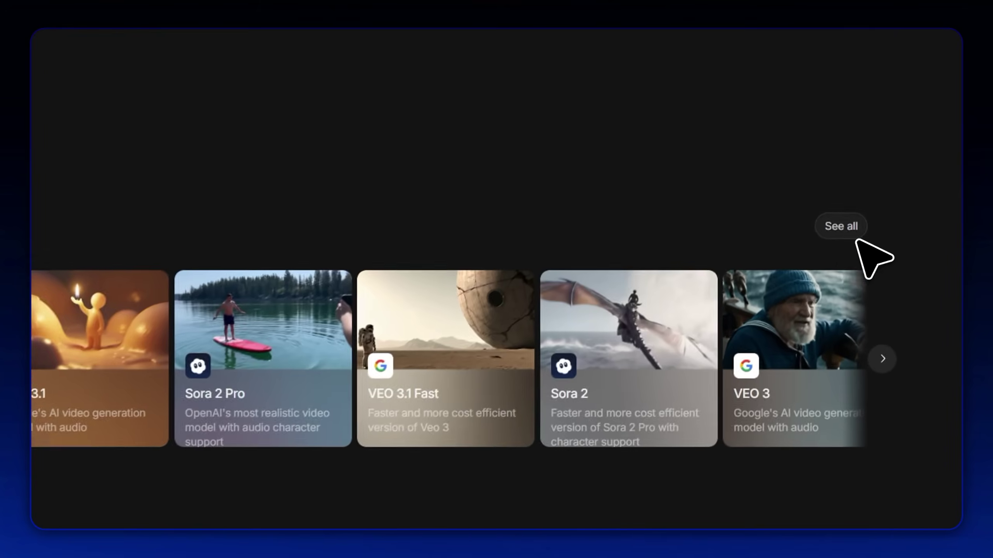
pyautogui.click(901, 240)
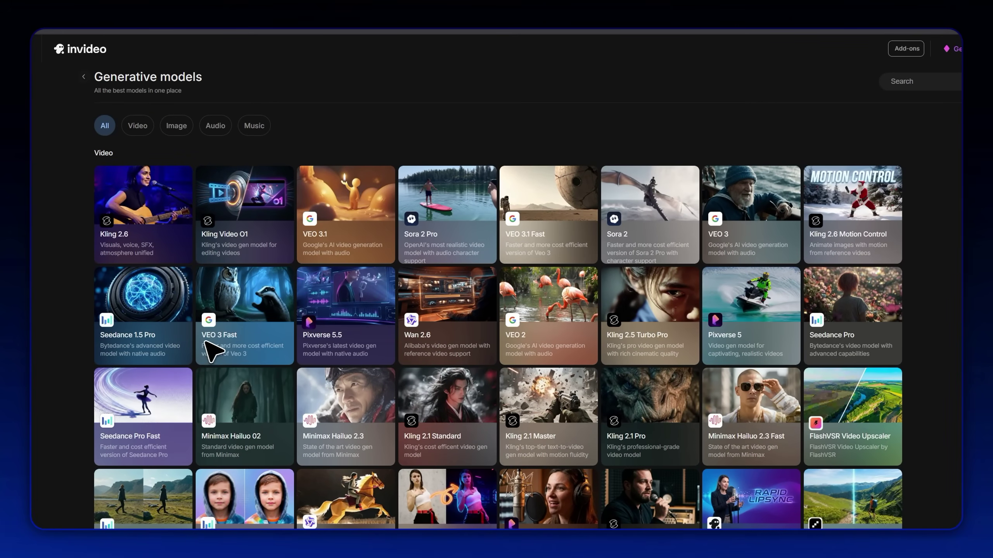
pyautogui.scroll(-10, 213, 350)
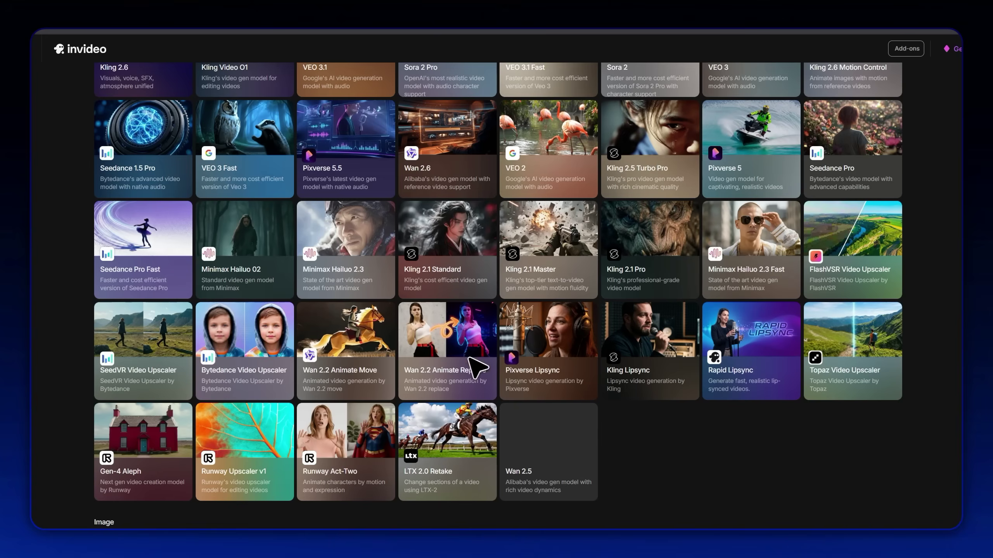
pyautogui.scroll(-14, 188, 317)
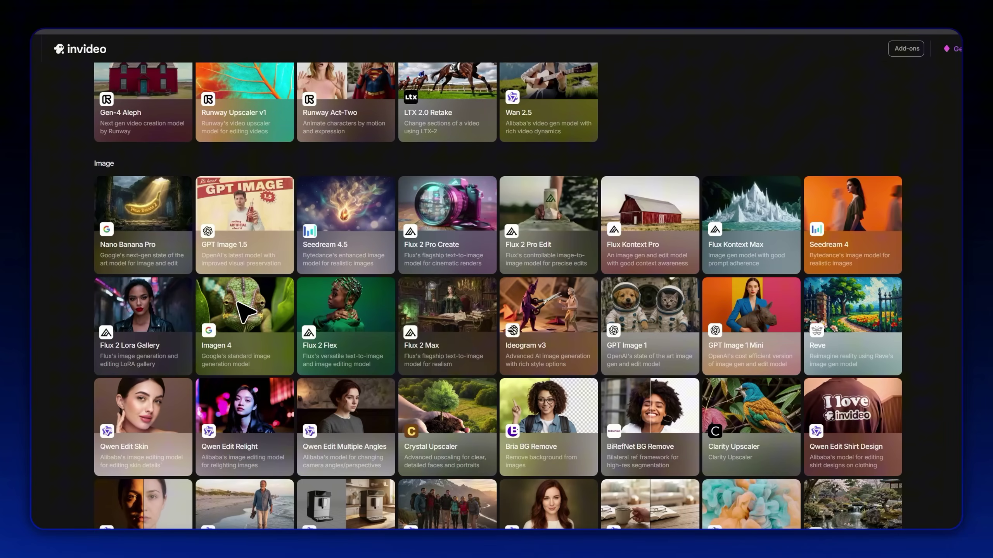
pyautogui.scroll(-3, 198, 354)
pyautogui.scroll(20, 791, 429)
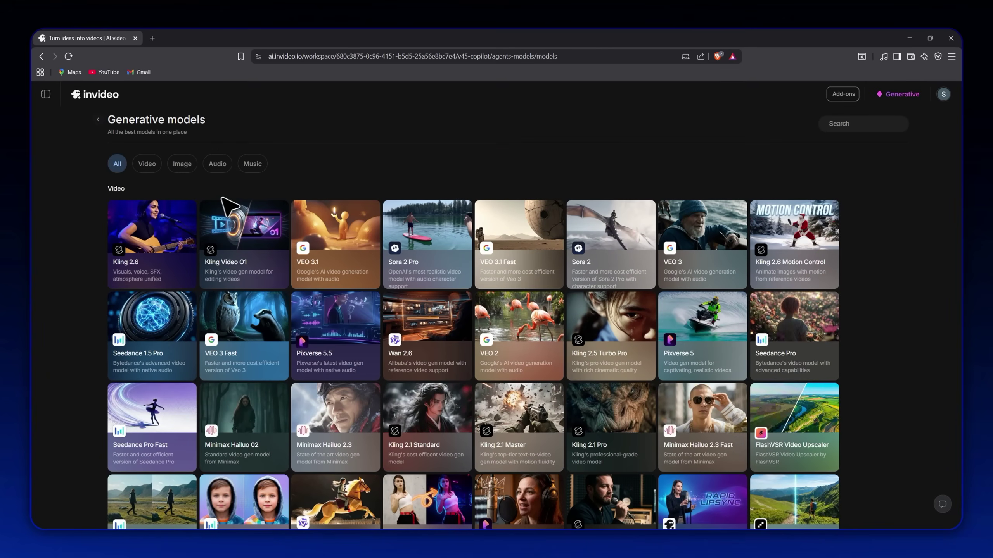
# - Filter to image models, choose Nano Banana Pro, and create a new project
pyautogui.click(182, 165)
pyautogui.click(143, 226)
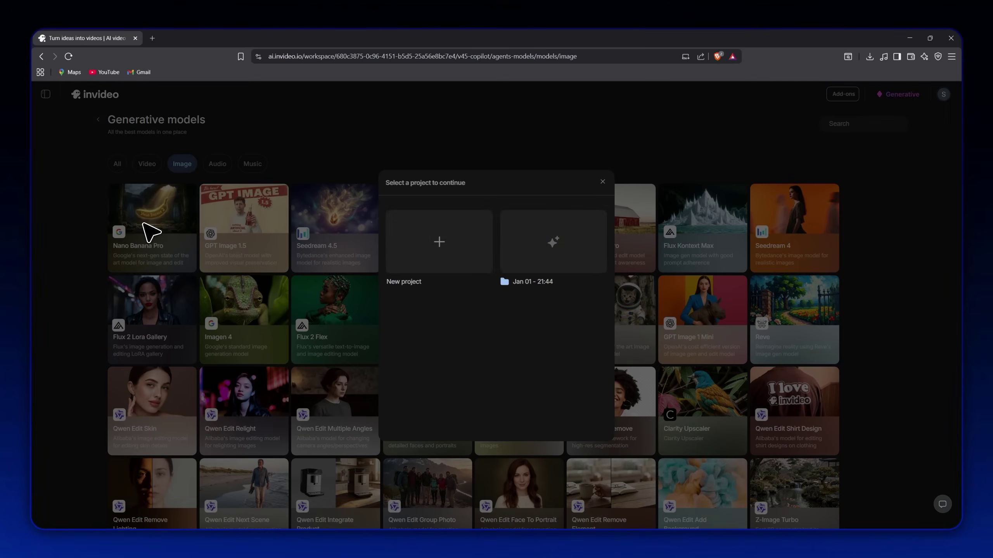
pyautogui.click(428, 247)
pyautogui.click(581, 428)
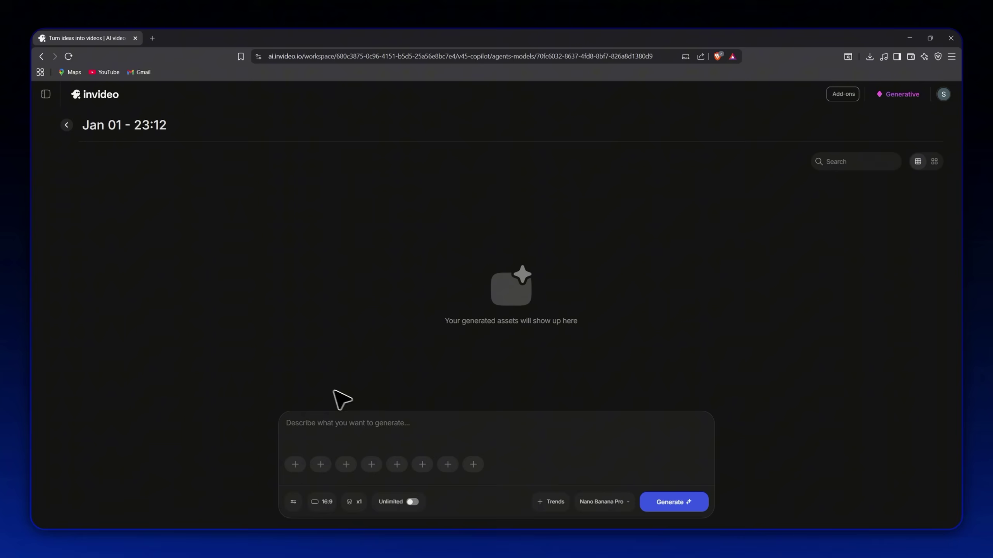
# - Generate the wildfire-valley prompt as a 4K Nano Banana Pro image
pyautogui.write('A surreal cinematic tableau captures a woman seen from behind, sitting peacefully on a weathered wooden bench overlooking a wildfire-ravaged valley. Her short, curled brown hair from the 1950s glows softly in the light, and she wears a dark green blouse tucked into a flowing brown skirt. Her hands rest serenely in her lap as an old, dented metal thermos, a folded topographic map, and worn leather gloves sit beside her. Below, a rural town of timber houses burns fiercely, with great plumes of smoke rising into a sepia-yellow sky, creating an apocalyptic haze, rich in detail and')
pyautogui.click(283, 506)
pyautogui.moveTo(348, 433)
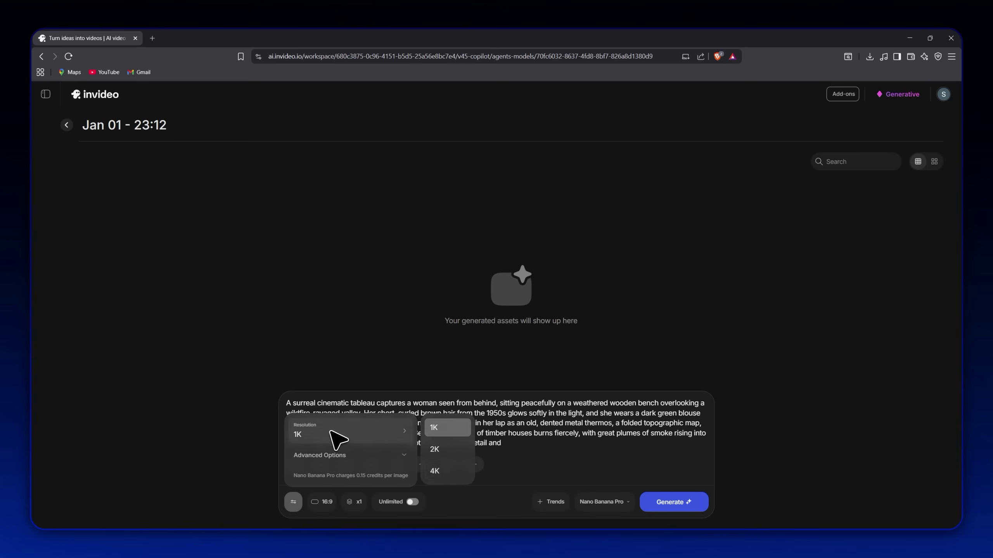
pyautogui.click(447, 472)
pyautogui.click(344, 456)
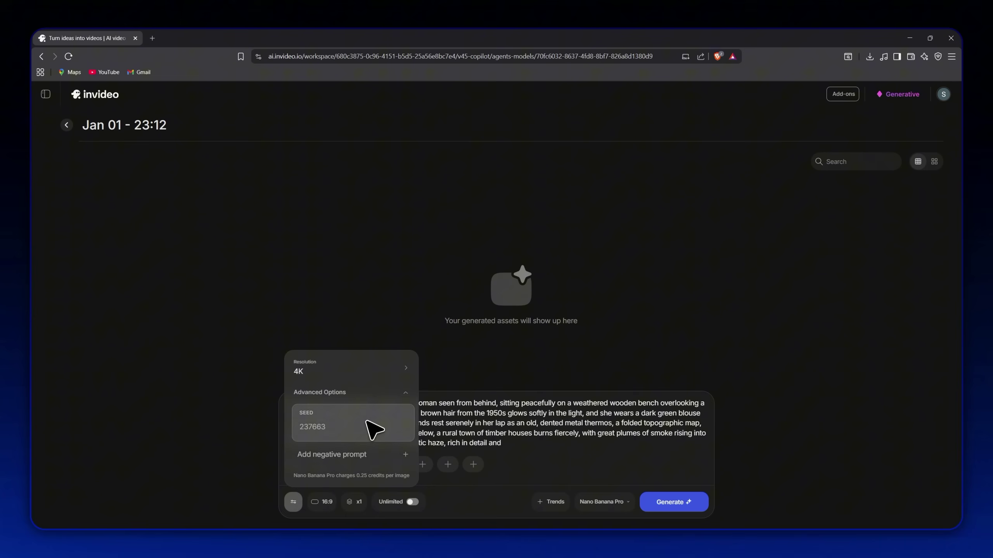
pyautogui.click(298, 496)
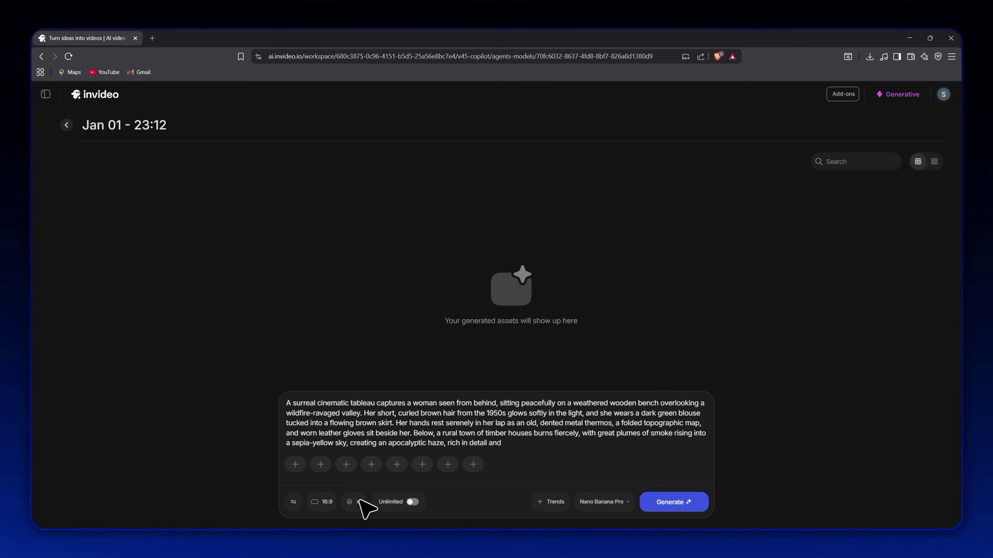
pyautogui.click(605, 506)
pyautogui.click(613, 510)
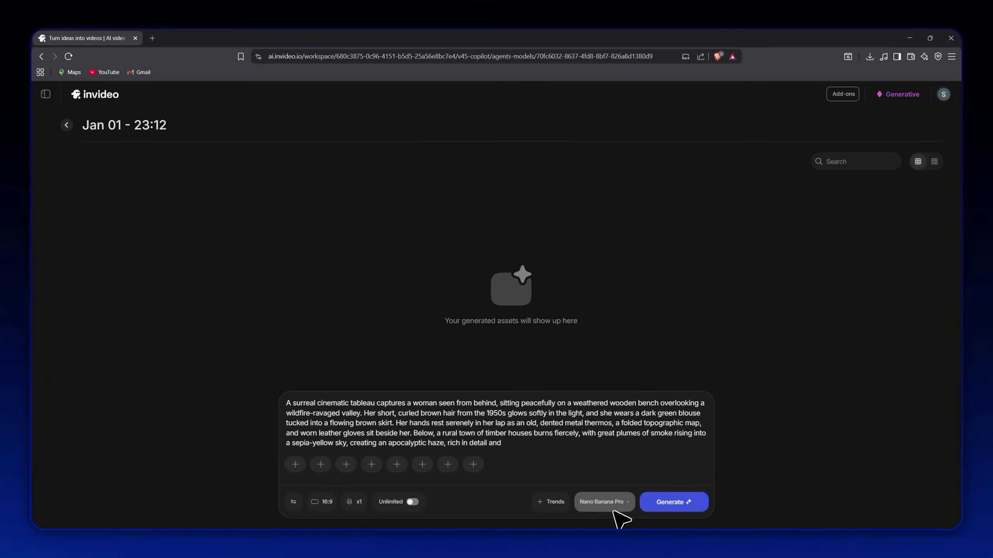
pyautogui.click(679, 508)
# - Switch to Sora 2 Pro and generate an 8-second video from the pasted video prompt
pyautogui.click(607, 501)
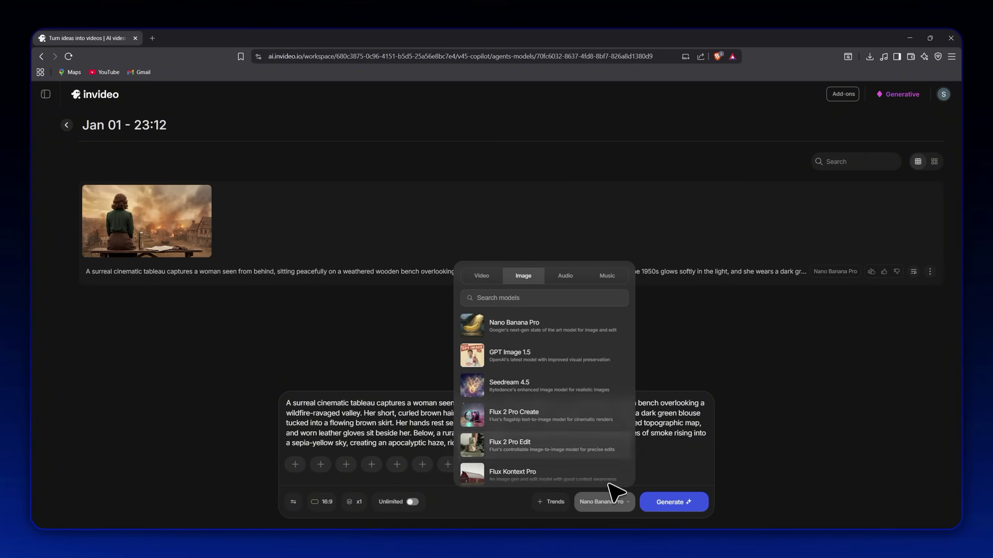
pyautogui.moveTo(525, 360)
pyautogui.moveTo(546, 398)
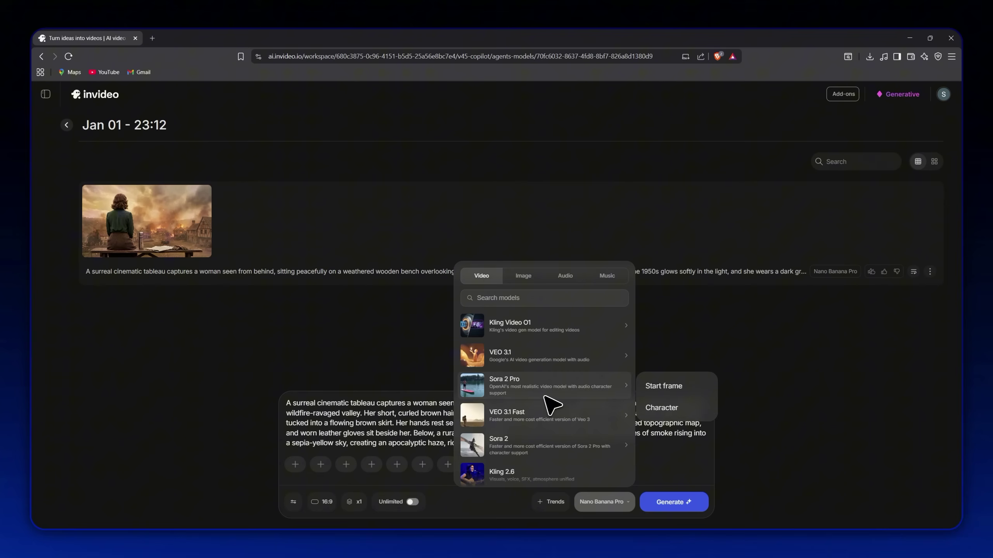
pyautogui.click(678, 391)
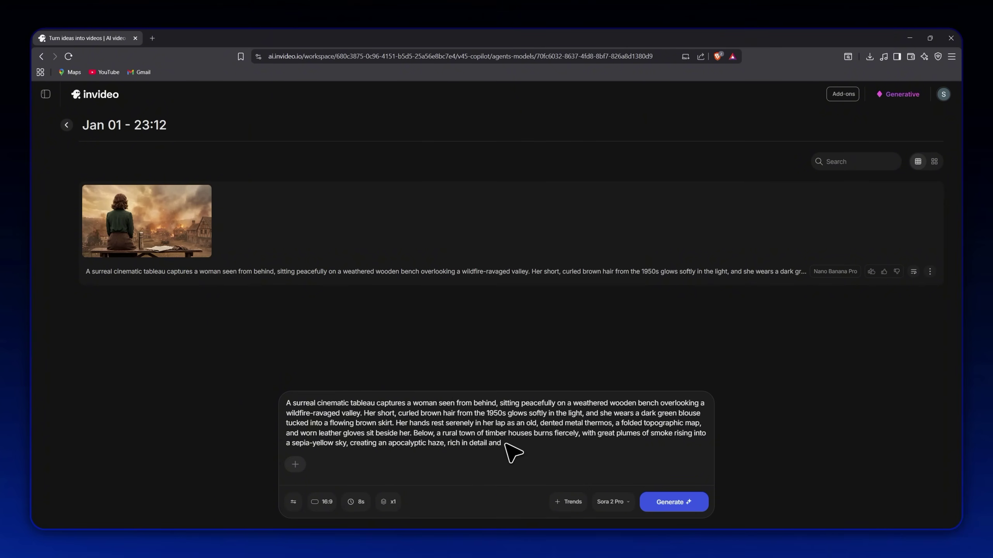
pyautogui.moveTo(504, 513); pyautogui.dragTo(342, 414)
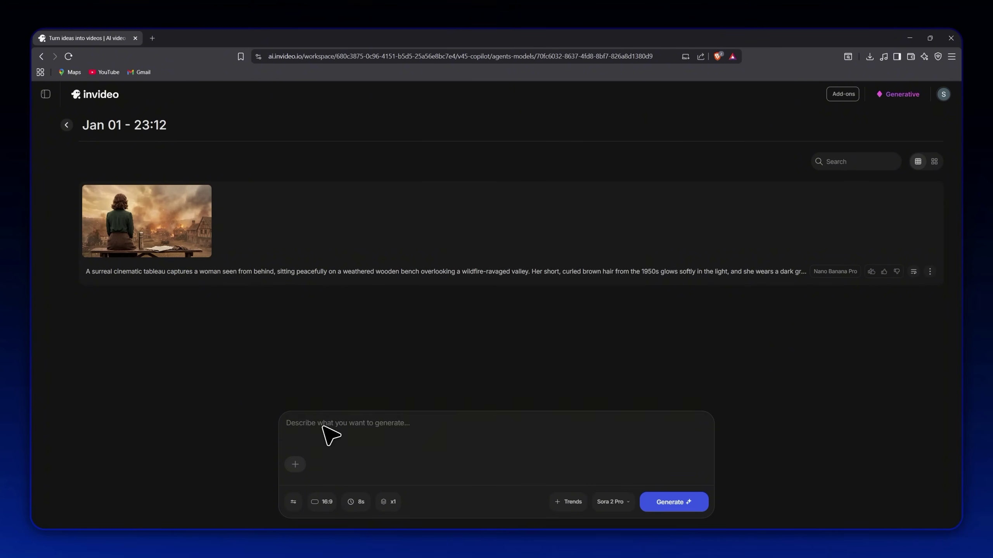
pyautogui.hotkey('ctrl', 'v')
pyautogui.click(355, 501)
pyautogui.click(377, 452)
pyautogui.click(388, 501)
pyautogui.click(668, 503)
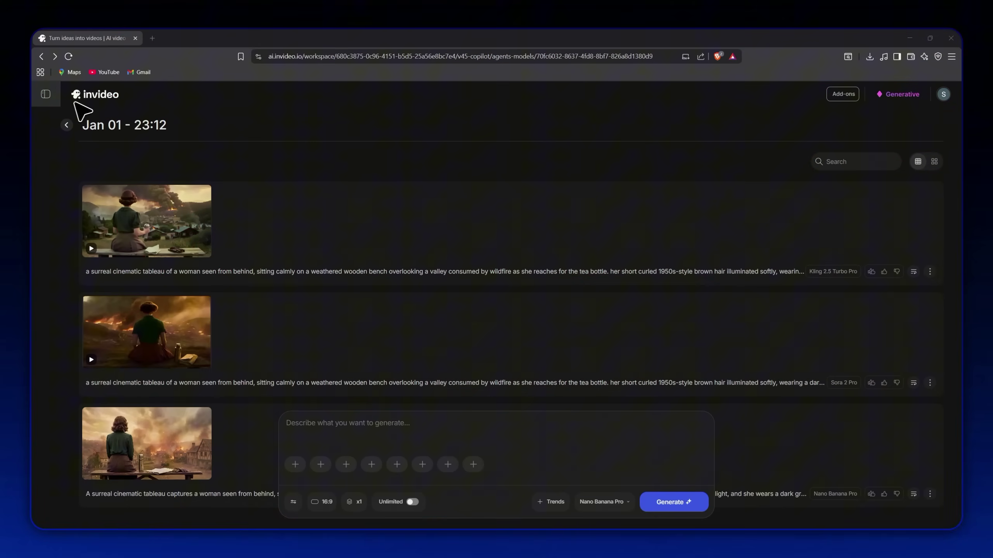
# - From the InVideo home page, start a new AI video and choose Create explainer video
pyautogui.click(46, 94)
pyautogui.click(61, 120)
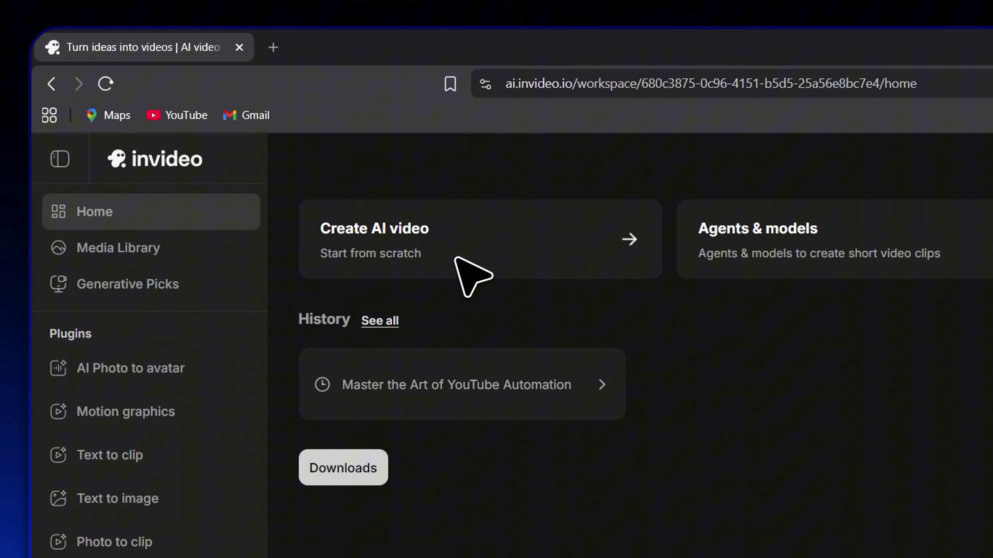
pyautogui.click(427, 261)
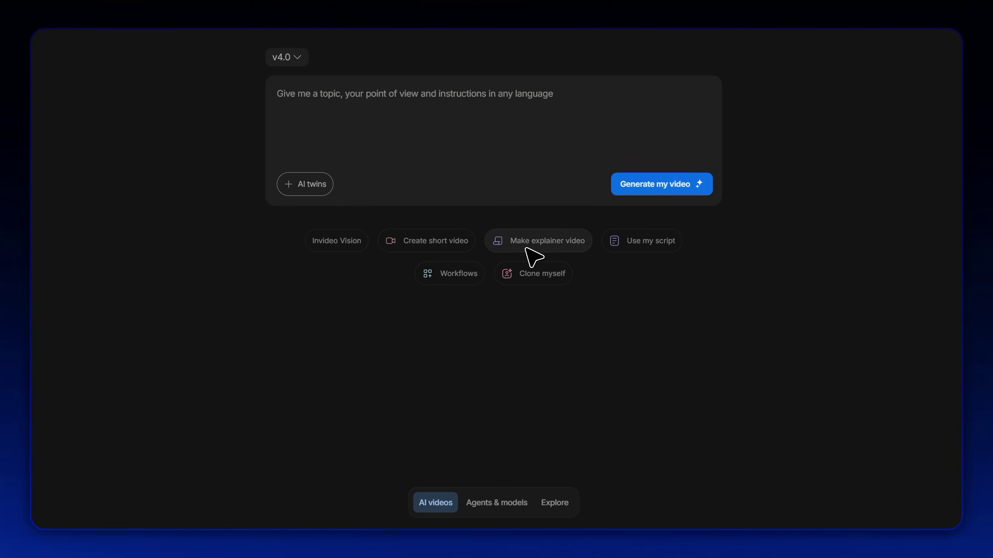
pyautogui.click(526, 247)
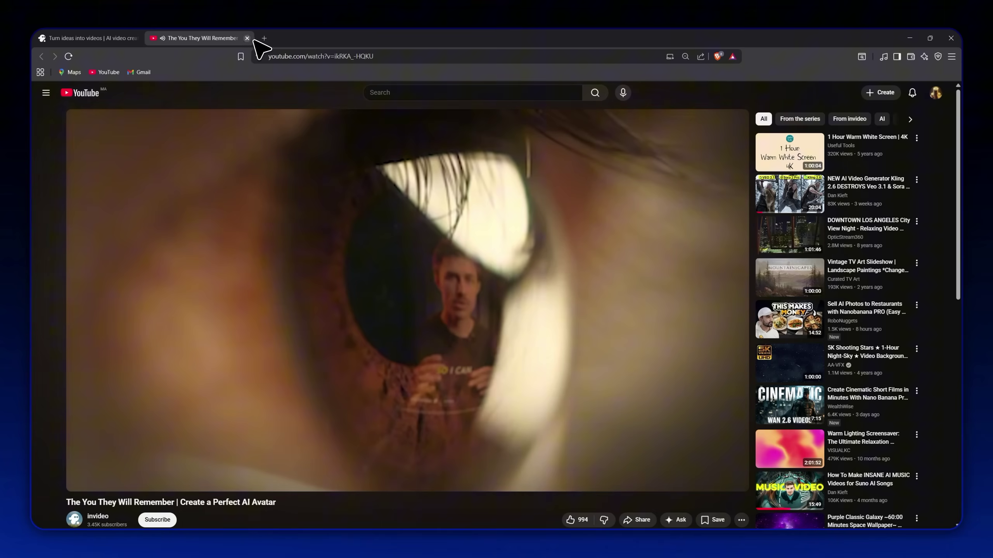
# - Close the YouTube tab and the express avatar dialog, returning to the Workflows overview
pyautogui.click(247, 38)
pyautogui.click(762, 130)
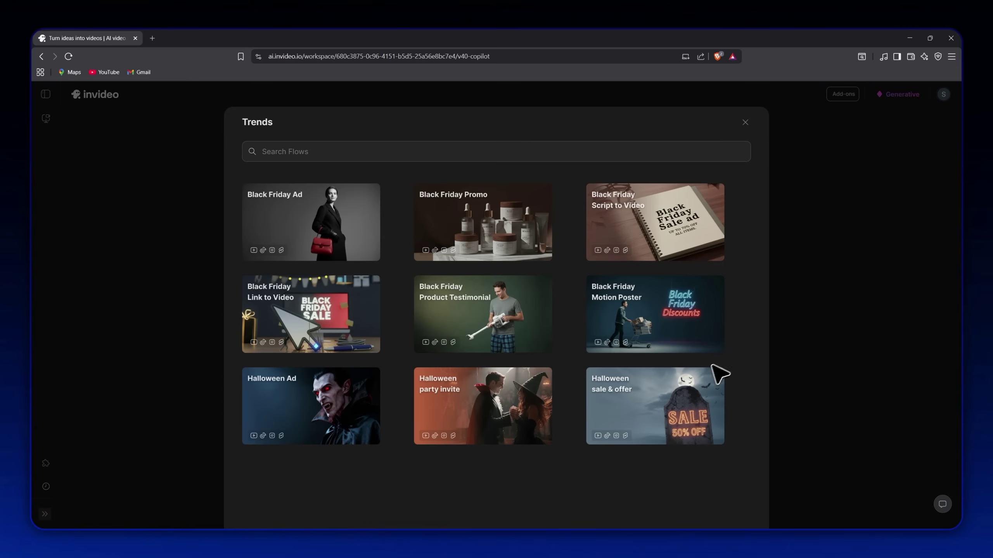
pyautogui.click(745, 123)
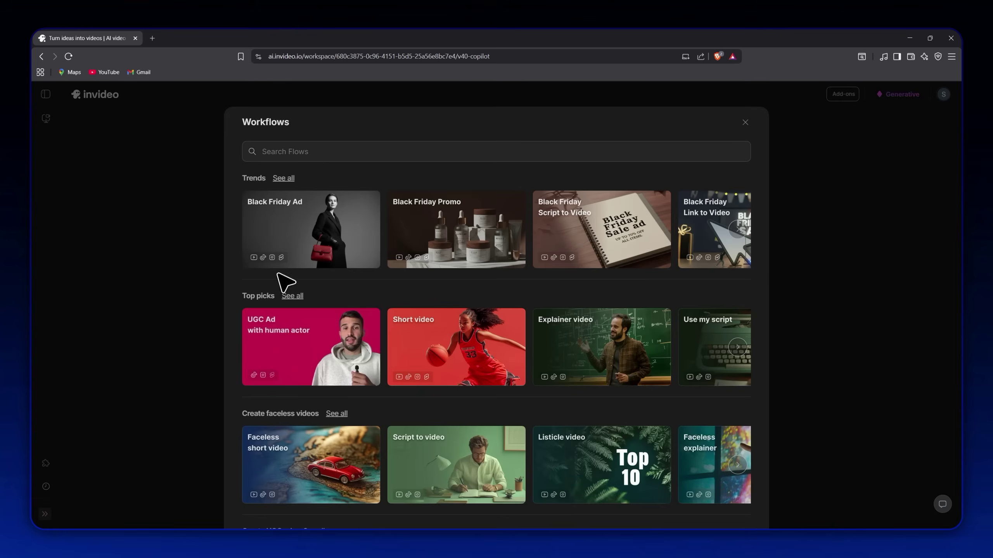
# - Browse the Top picks carousel to News video and the faceless videos row to Educational video
pyautogui.scroll(-2, 391, 344)
pyautogui.click(739, 276)
pyautogui.click(742, 279)
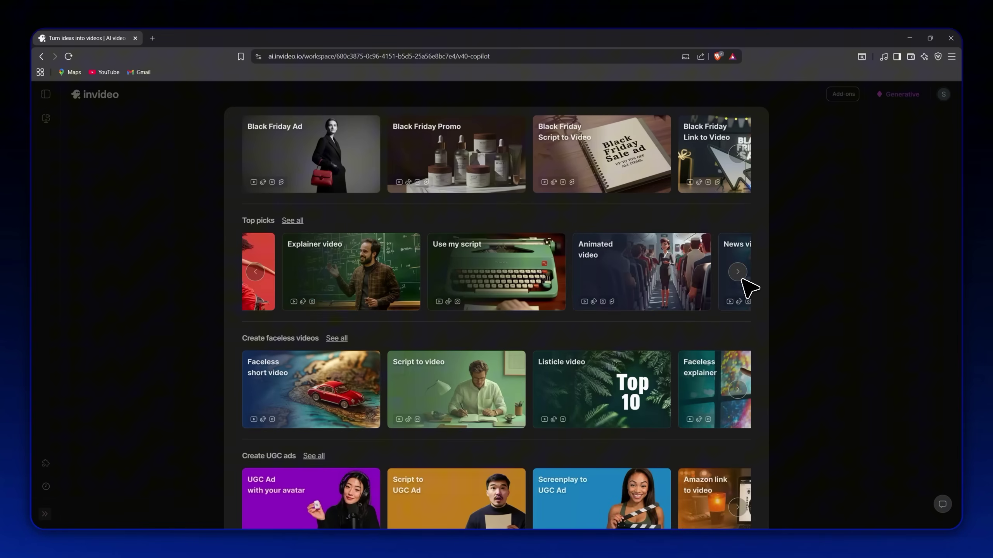
pyautogui.click(742, 279)
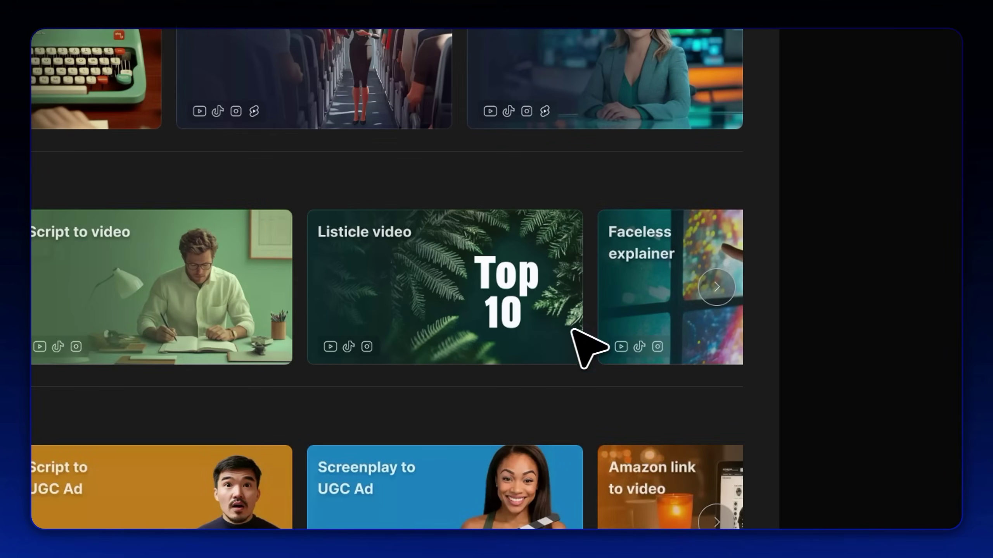
pyautogui.click(717, 301)
pyautogui.click(737, 317)
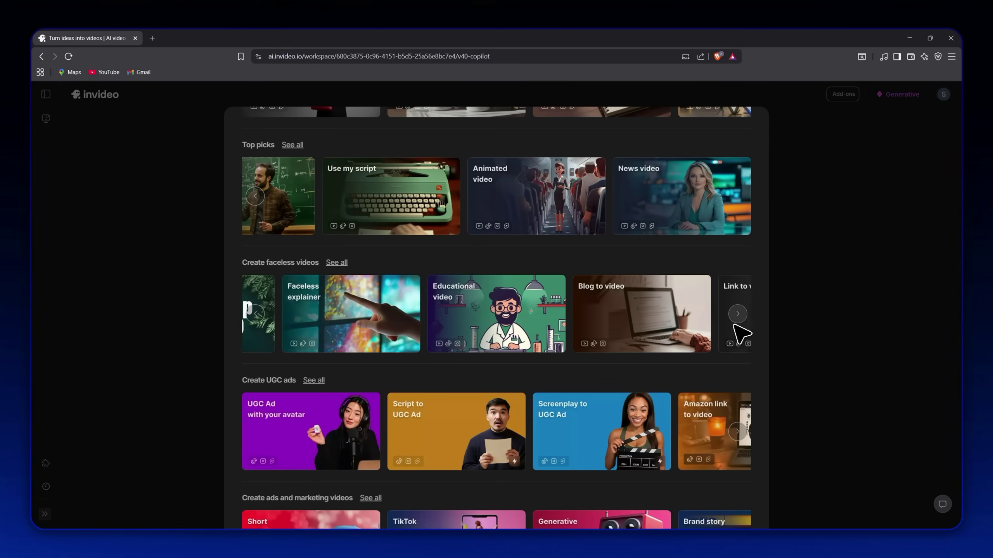
pyautogui.click(737, 317)
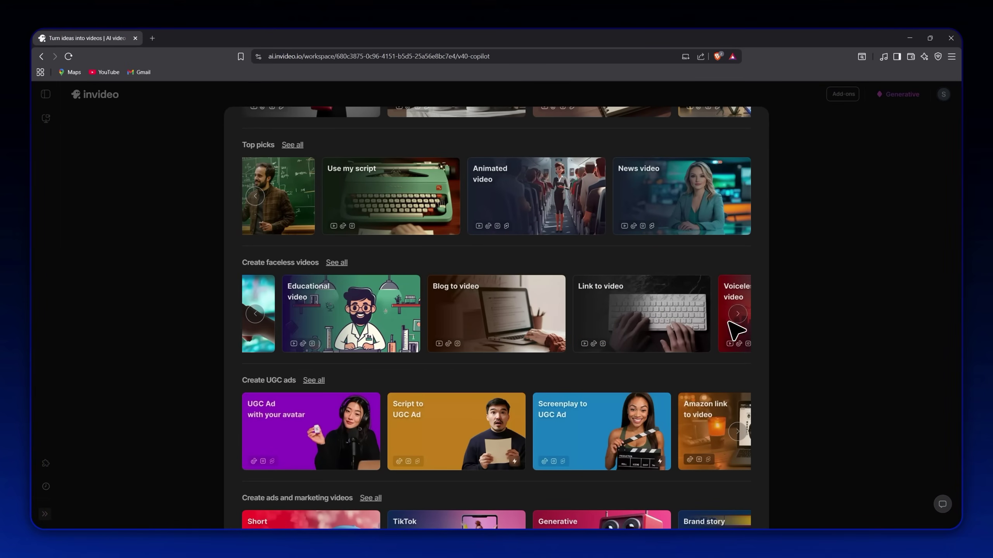
# - Browse the UGC ads and animated video rows, then see all generative film templates
pyautogui.scroll(-2, 387, 395)
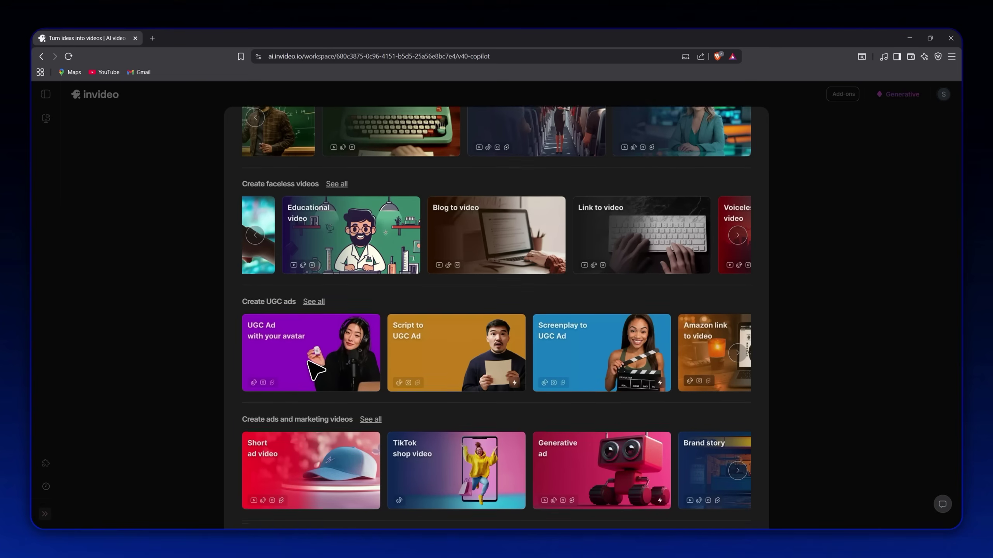
pyautogui.scroll(-2, 316, 352)
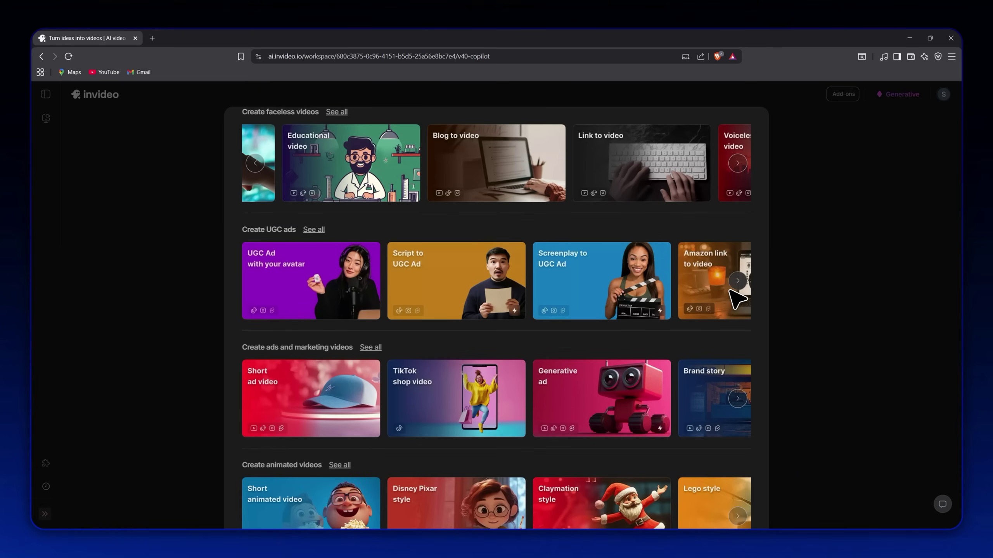
pyautogui.click(735, 282)
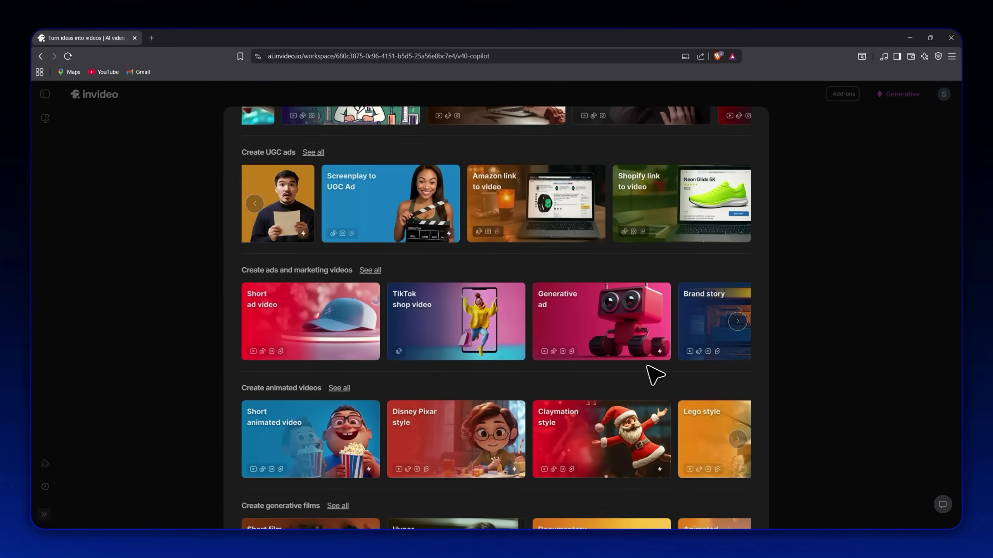
pyautogui.scroll(-2, 655, 375)
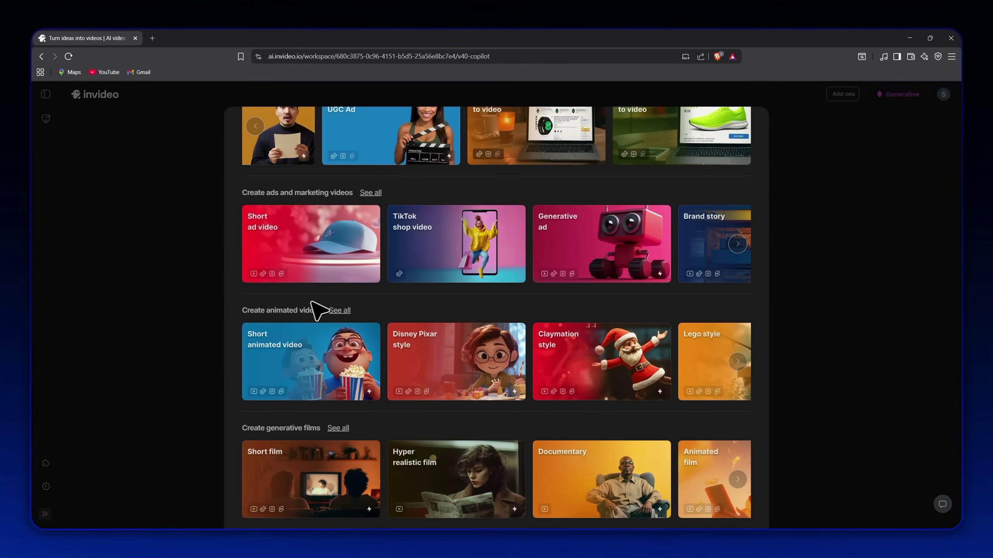
pyautogui.click(736, 366)
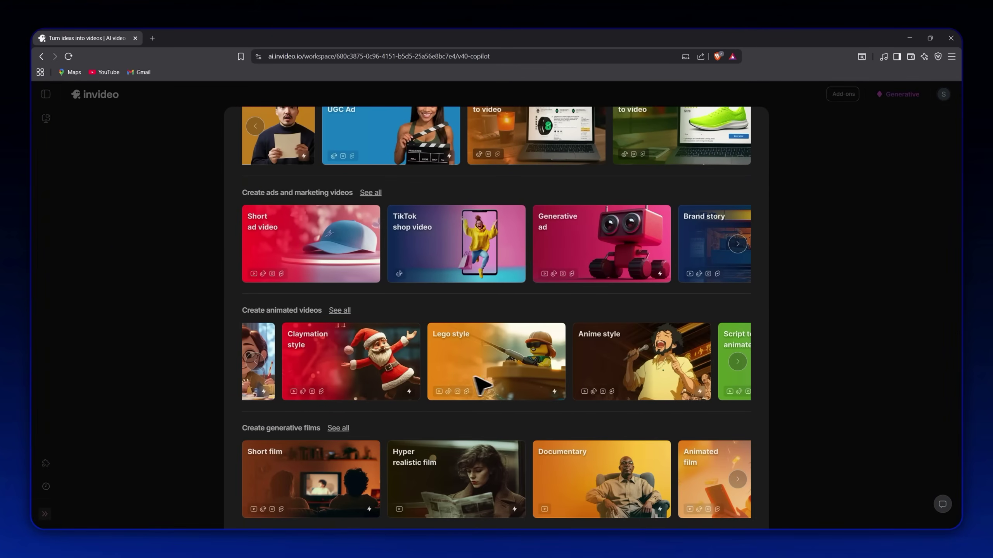
pyautogui.click(738, 364)
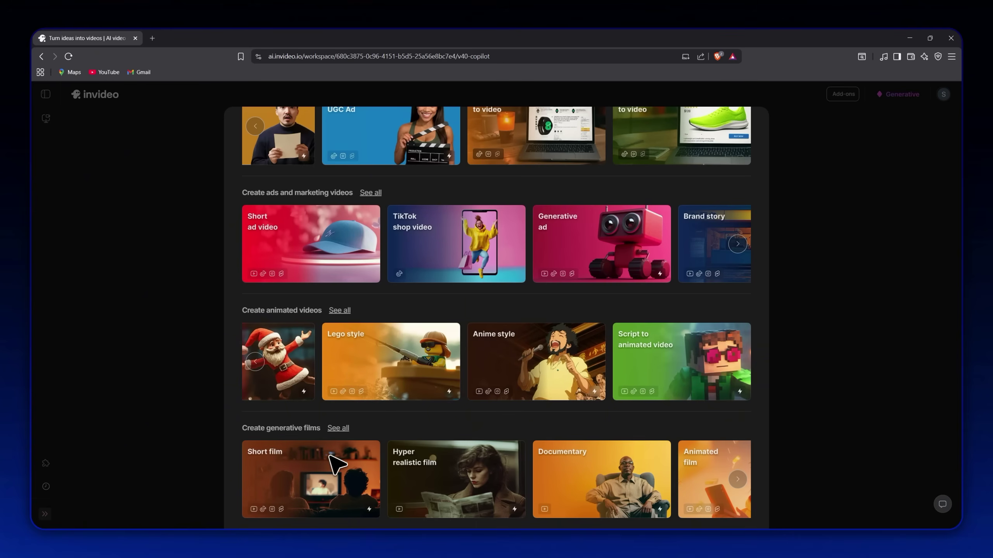
pyautogui.click(338, 427)
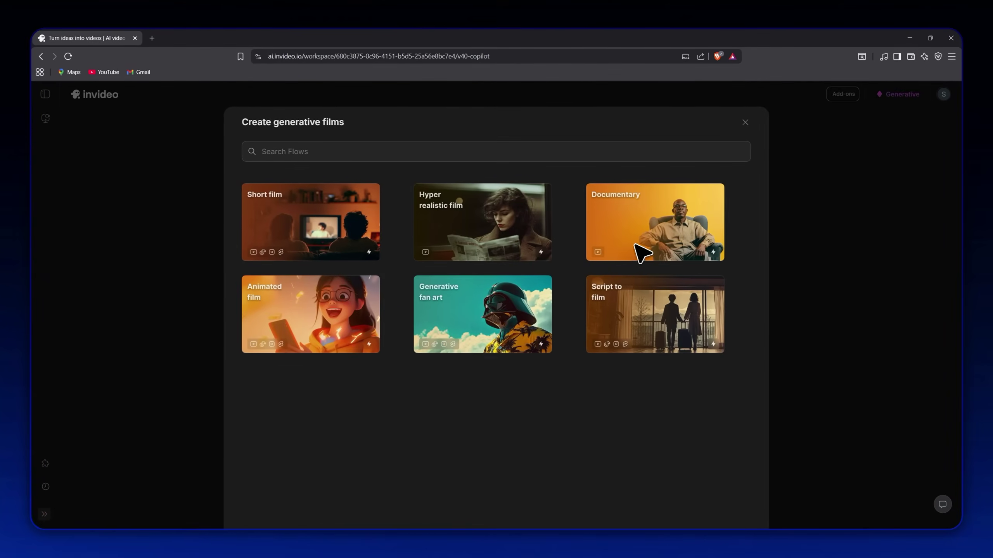
# - Set the Documentary workflow to 5 minutes, generated clips only, in Hyper-Realistic style
pyautogui.click(634, 244)
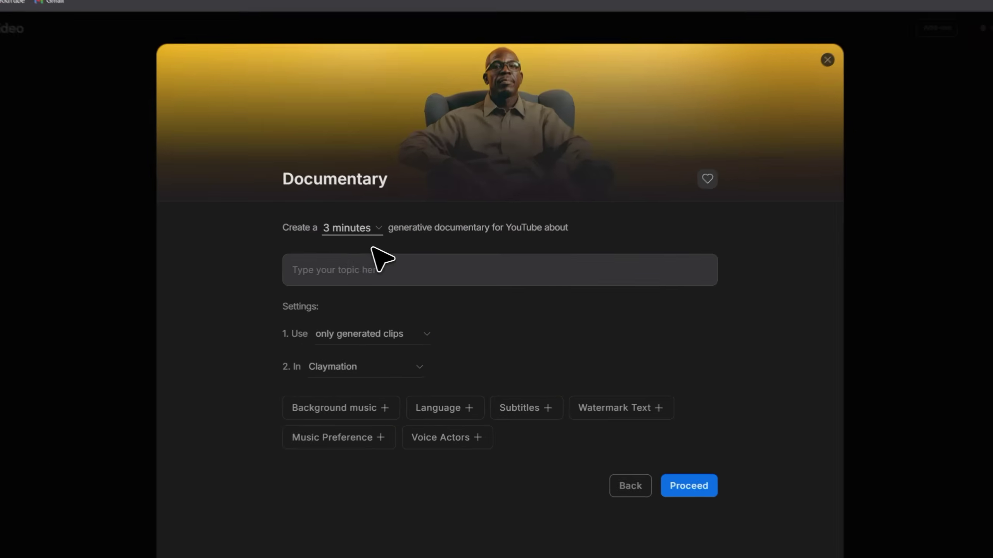
pyautogui.click(376, 252)
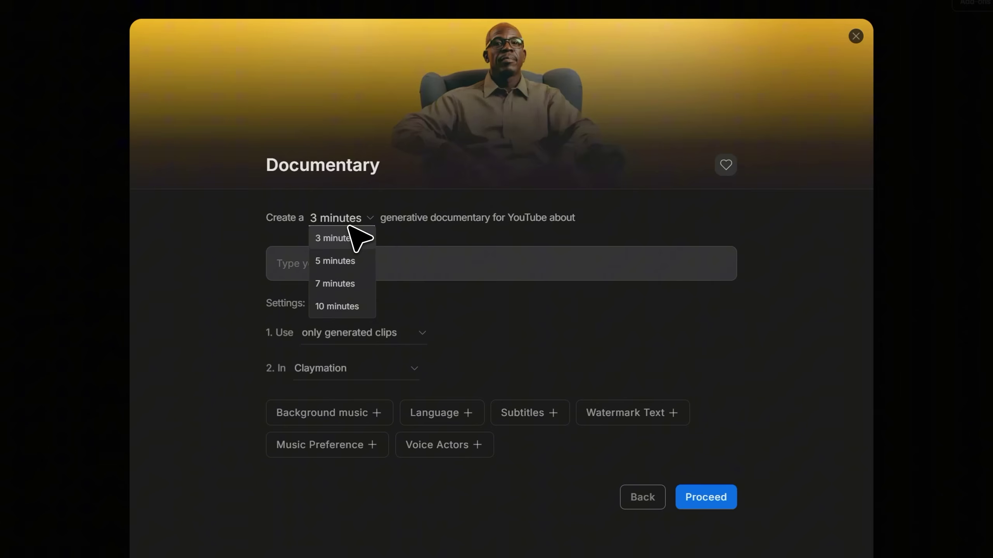
pyautogui.click(335, 259)
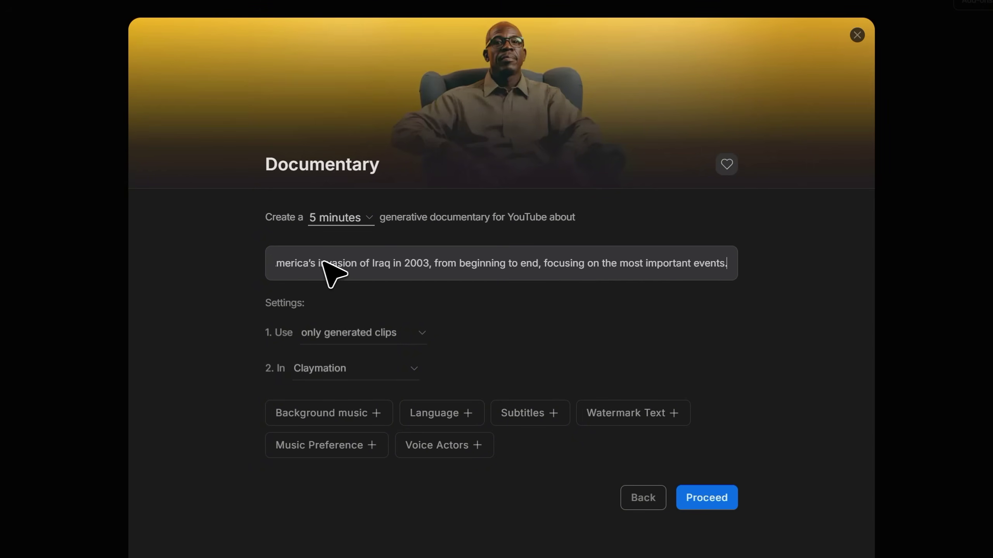
pyautogui.click(377, 334)
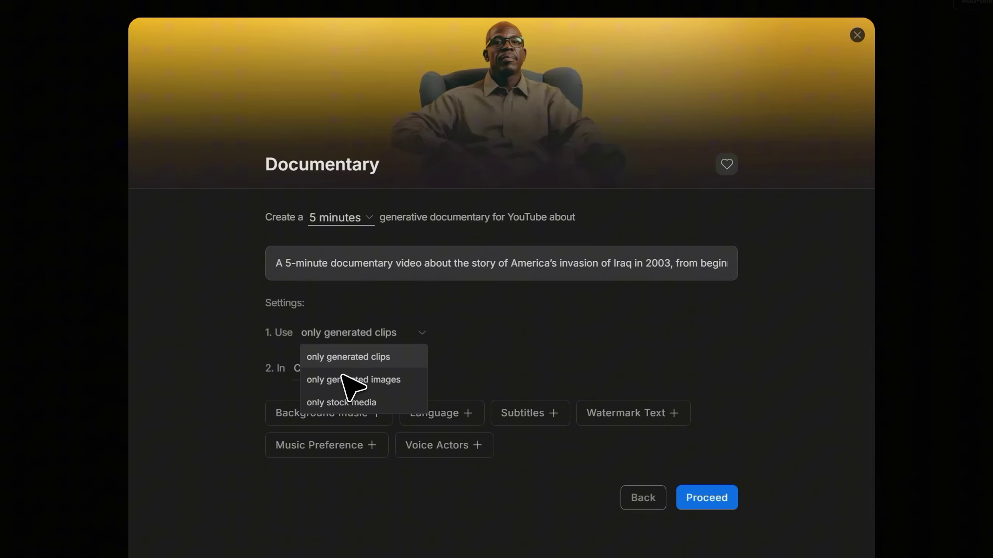
pyautogui.click(356, 358)
pyautogui.click(337, 372)
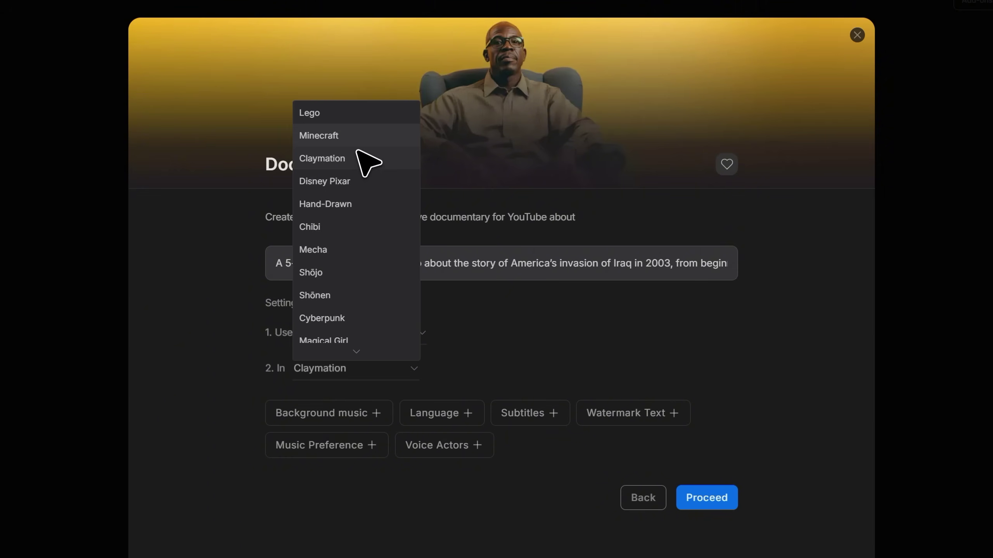
pyautogui.scroll(-5, 390, 262)
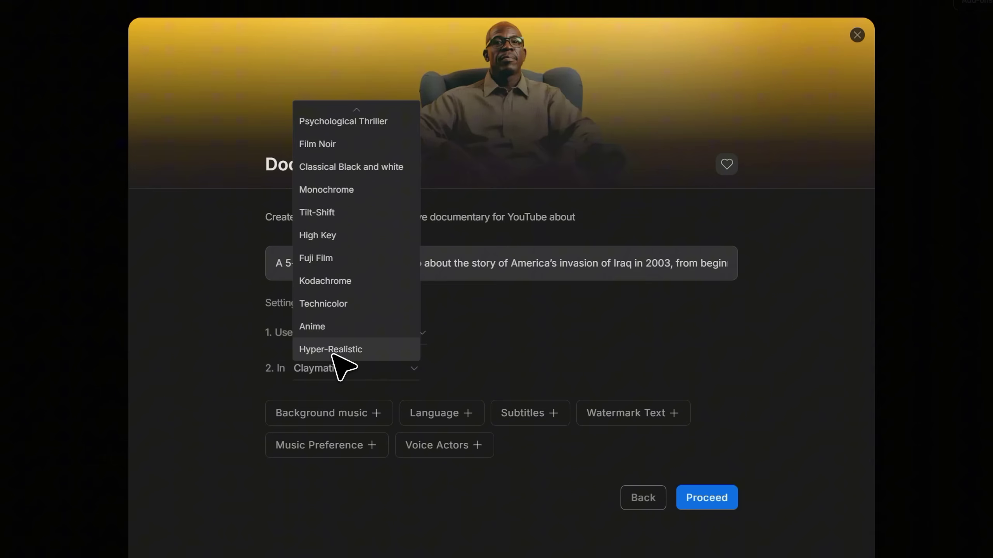
pyautogui.click(347, 357)
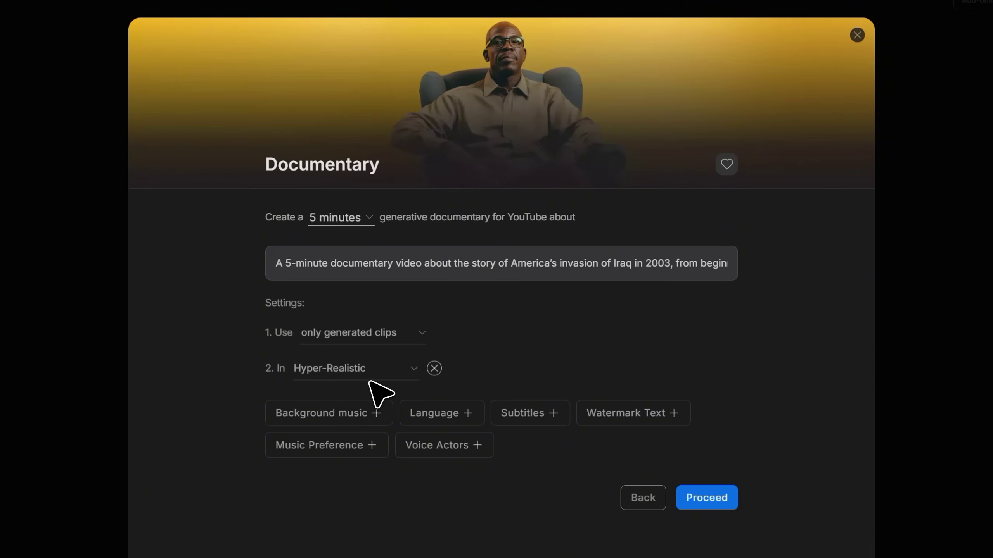
# - Add background music, English narration language and a subtitles setting
pyautogui.click(364, 411)
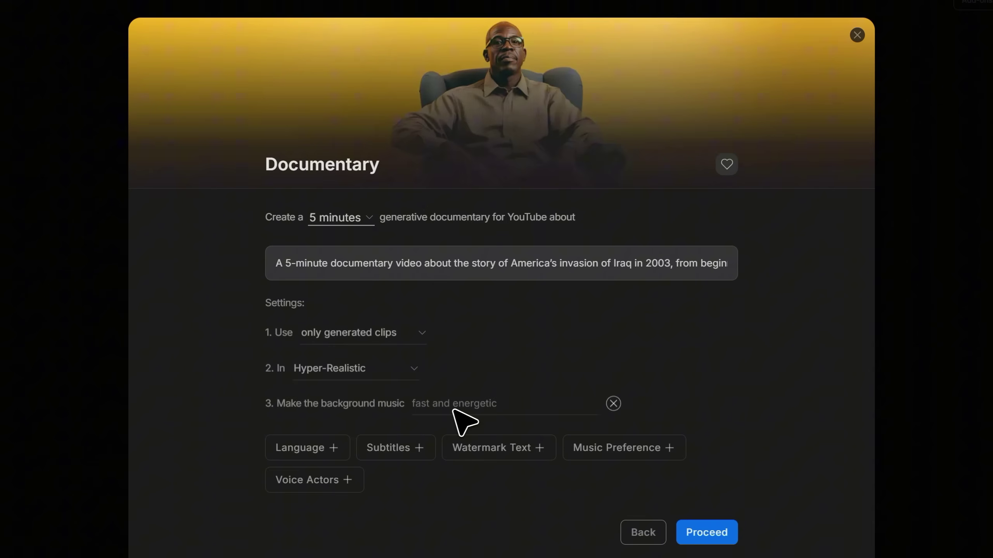
pyautogui.click(330, 451)
pyautogui.click(479, 449)
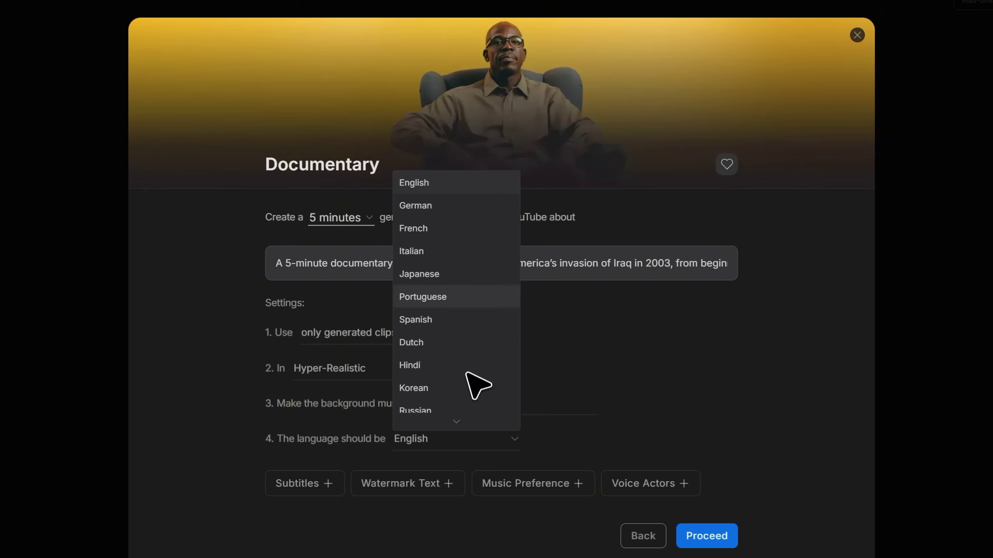
pyautogui.click(479, 184)
pyautogui.click(308, 484)
pyautogui.click(354, 472)
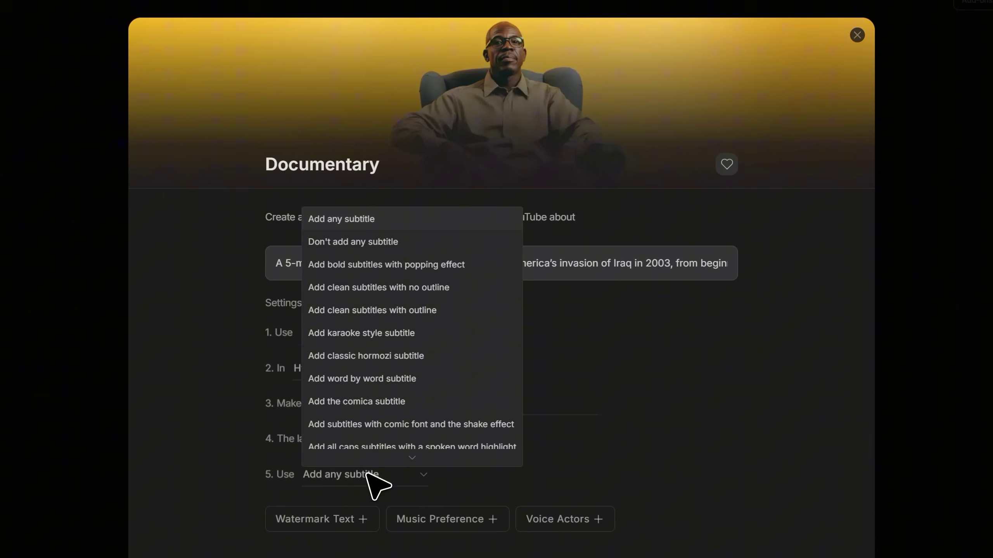
pyautogui.click(385, 378)
# - Add a music preference using only the YouTube Audio Library
pyautogui.click(449, 519)
pyautogui.scroll(-1, 461, 528)
pyautogui.click(411, 473)
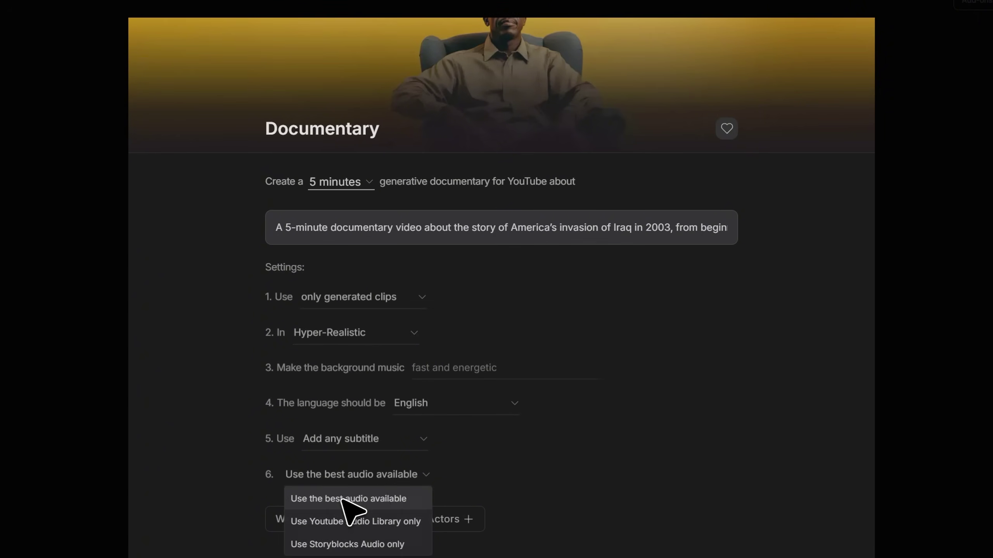
pyautogui.click(355, 523)
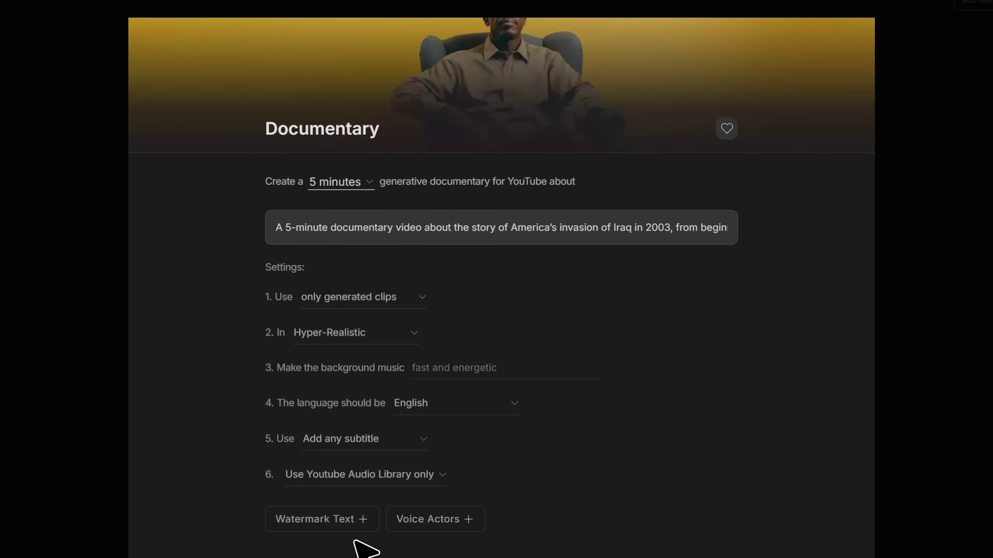
# - Add a male clear American voice for Speaker 1, plus a watermark text row
pyautogui.click(408, 524)
pyautogui.scroll(-1, 421, 477)
pyautogui.click(381, 477)
pyautogui.click(319, 521)
pyautogui.click(461, 475)
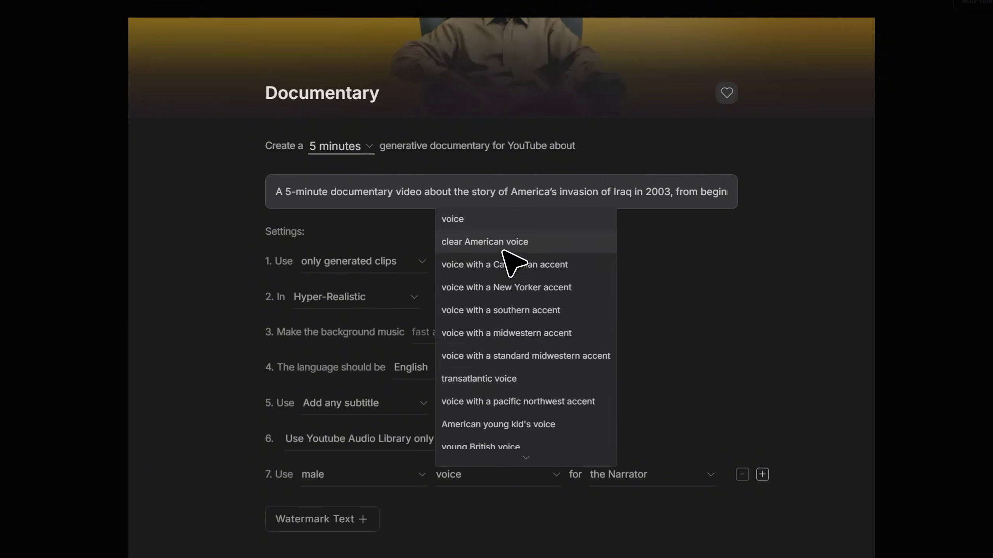
pyautogui.click(515, 246)
pyautogui.click(628, 487)
pyautogui.click(626, 370)
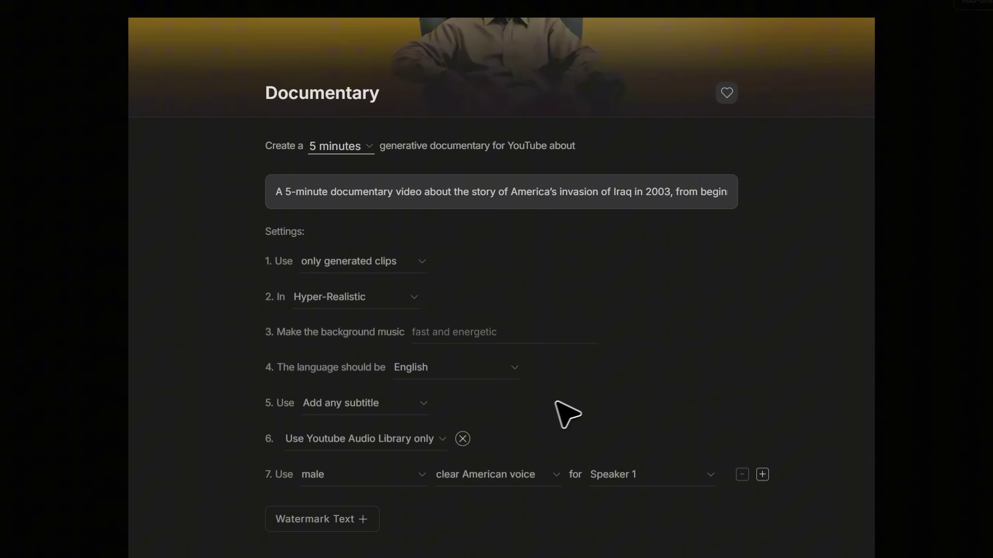
pyautogui.click(345, 524)
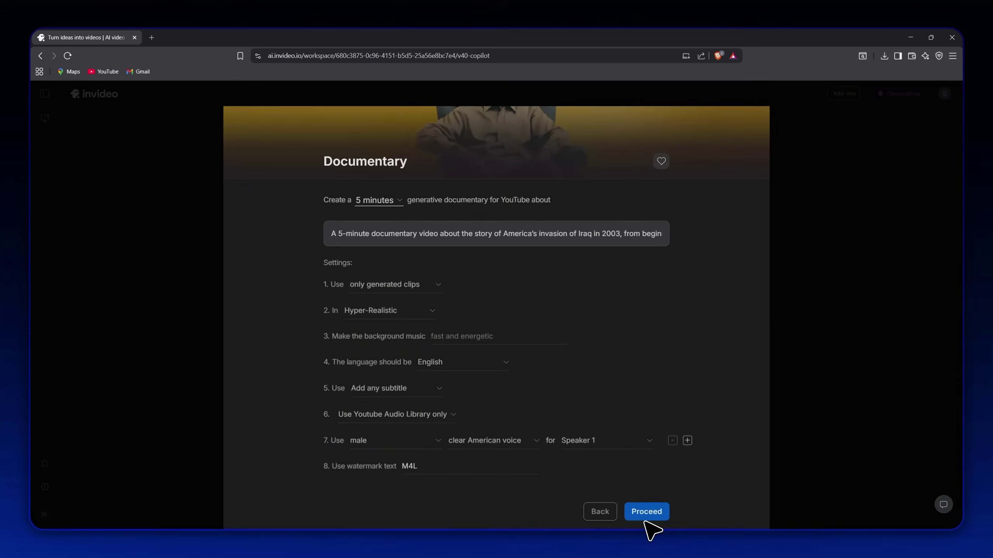
pyautogui.click(644, 513)
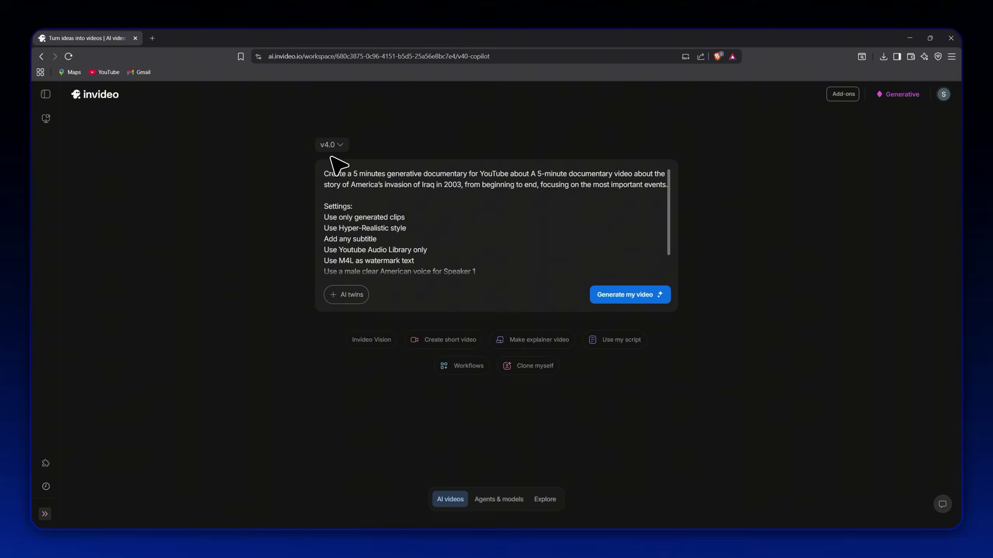
pyautogui.click(331, 144)
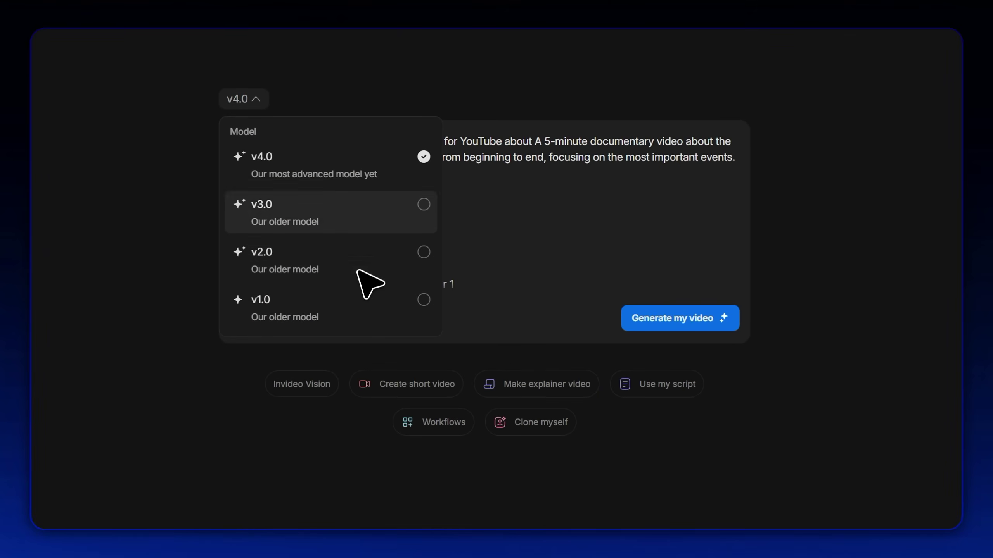
pyautogui.click(323, 165)
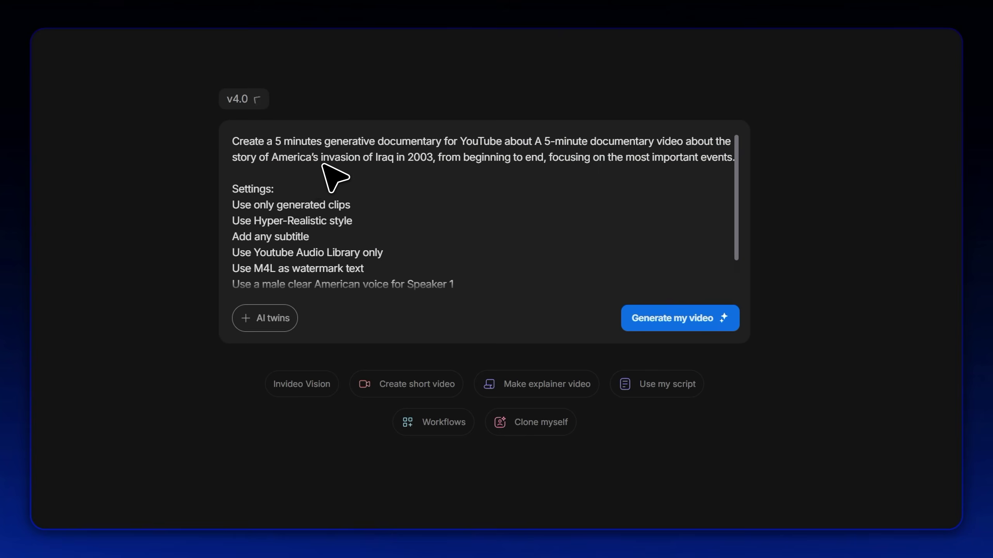
pyautogui.click(269, 331)
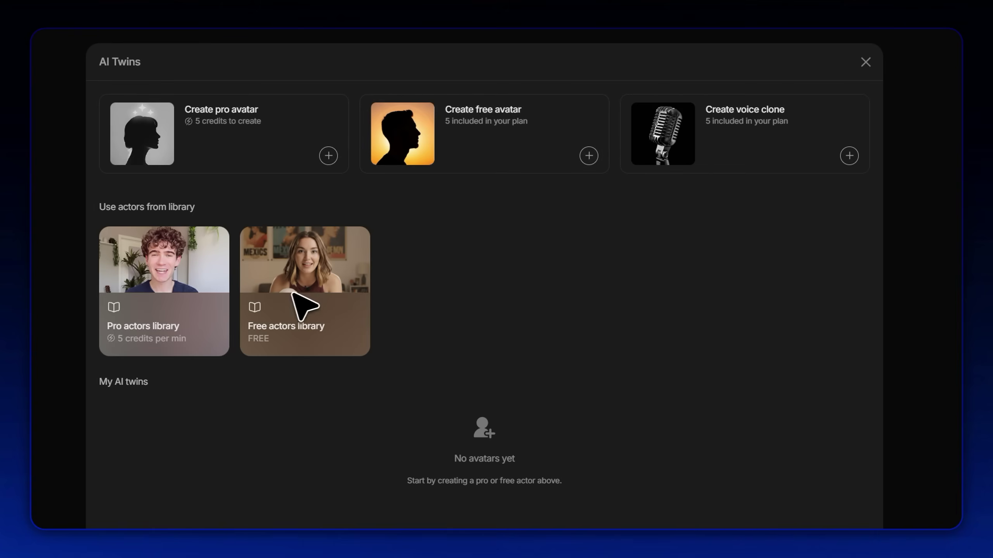
pyautogui.click(318, 303)
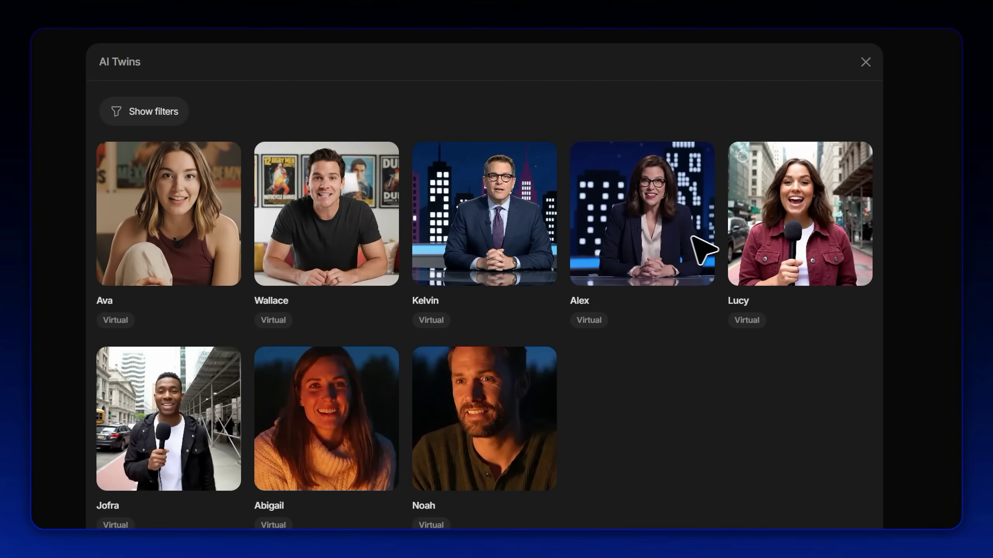
pyautogui.click(864, 63)
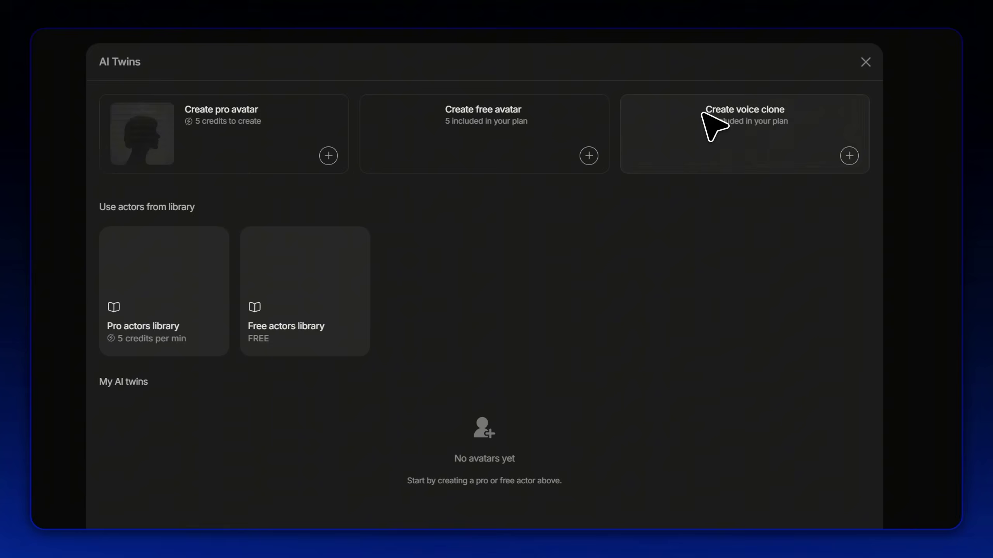
pyautogui.click(867, 64)
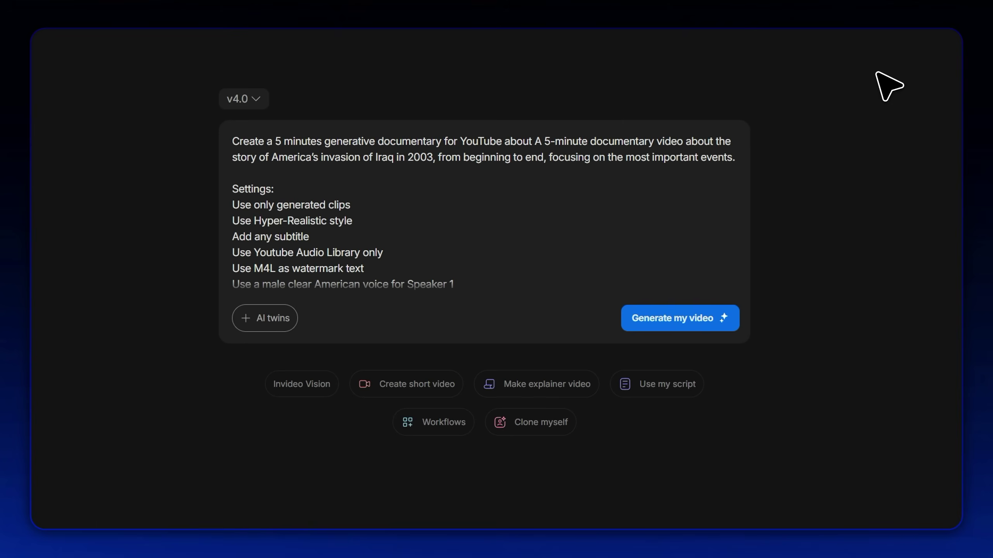
# - Generate the Iraq 2003 documentary, pause its playback, and look over the Edit options
pyautogui.click(664, 324)
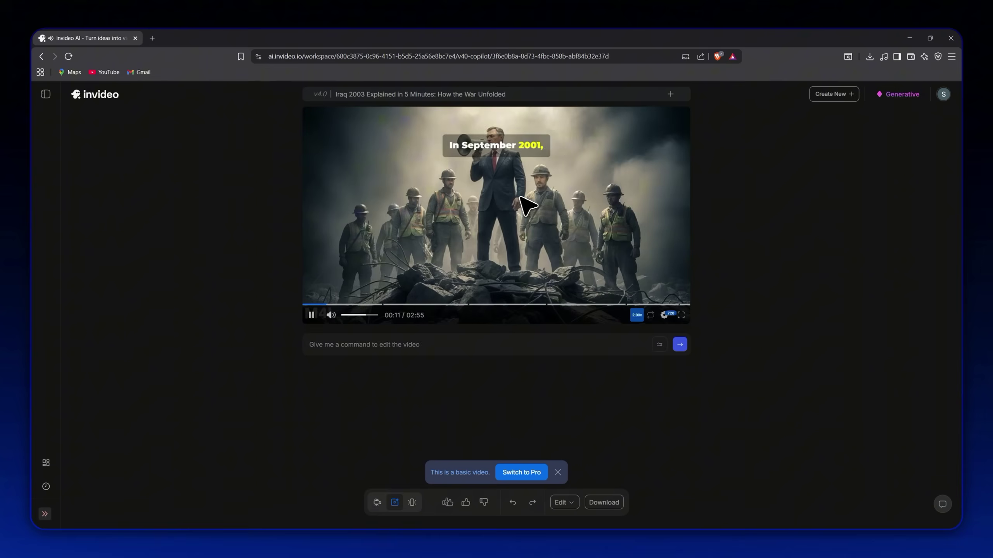
pyautogui.click(345, 347)
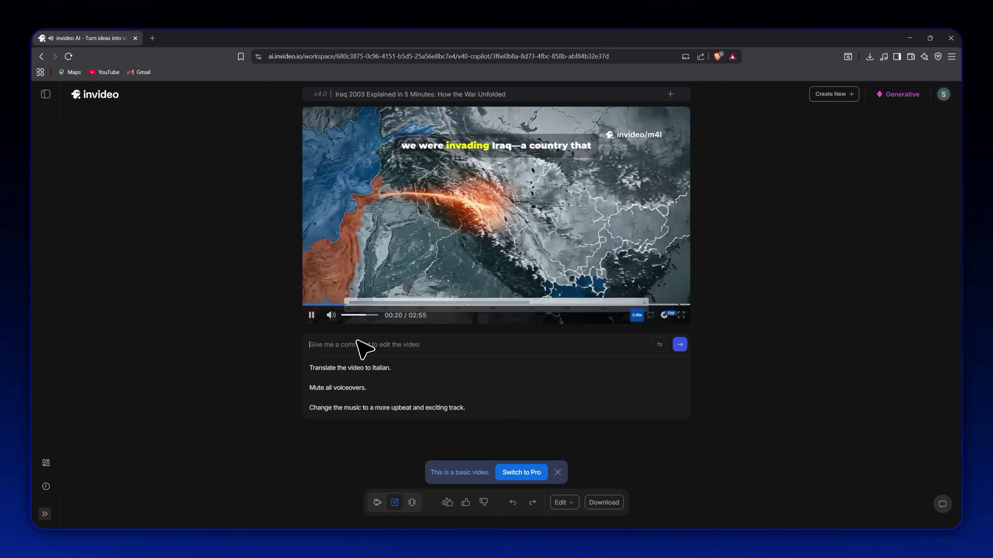
pyautogui.click(312, 316)
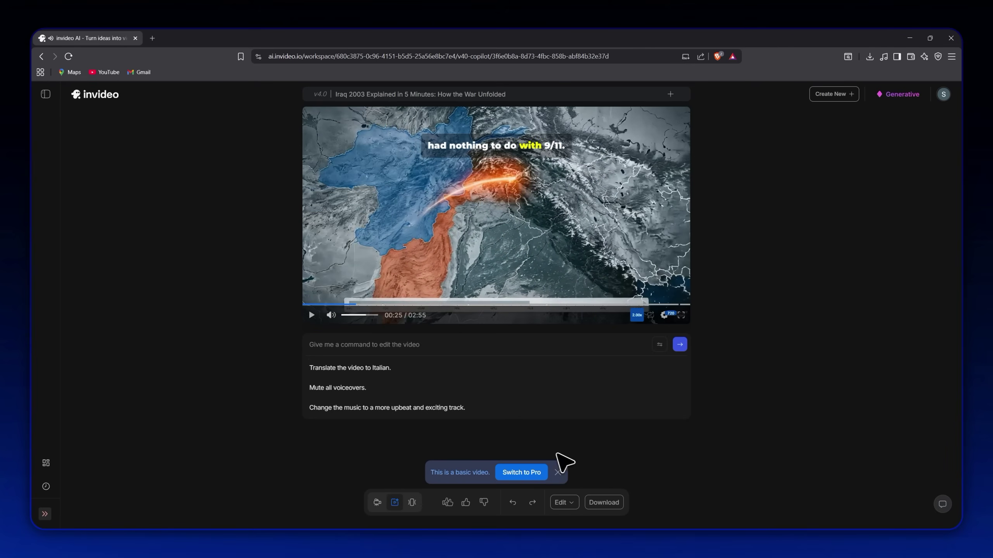
pyautogui.click(563, 503)
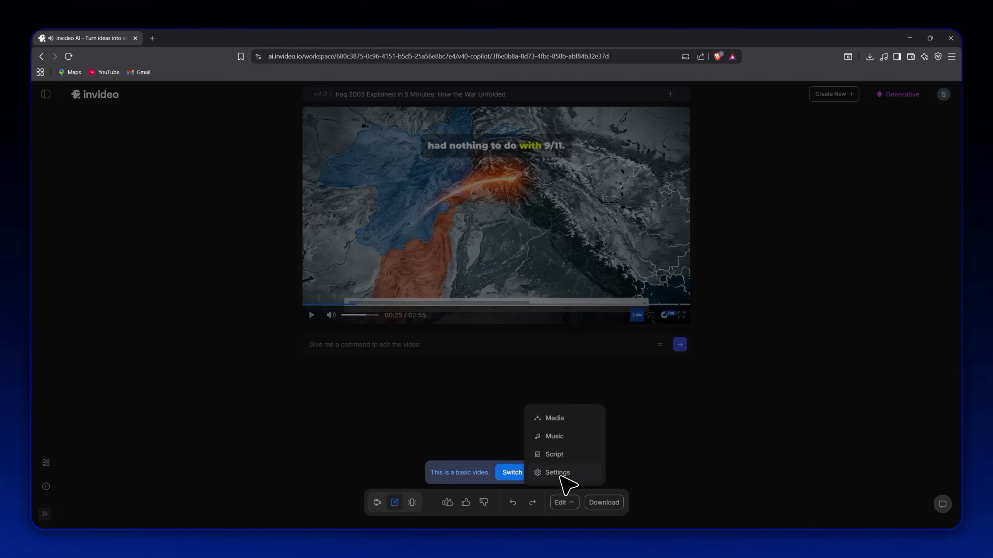
pyautogui.click(659, 428)
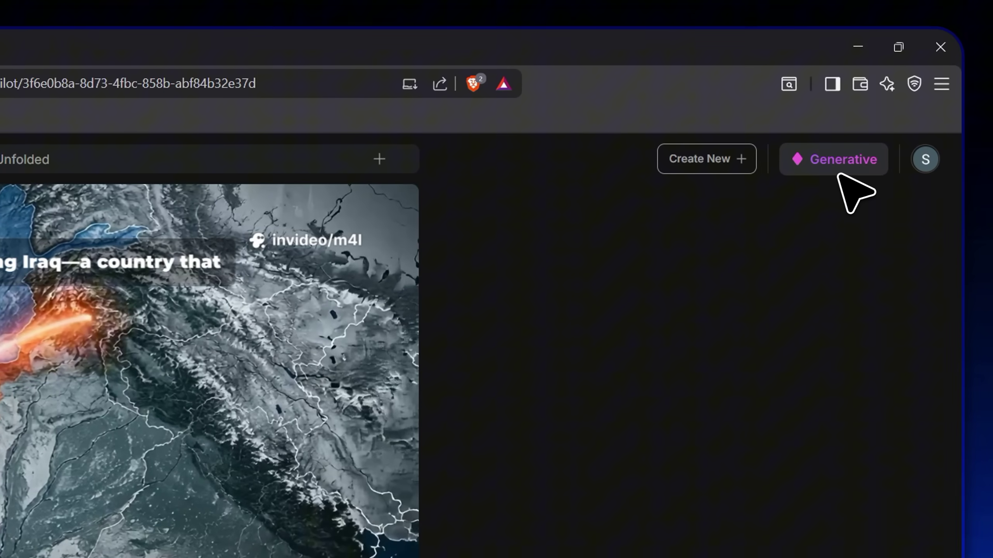
# - Show InVideo's subscription pricing plans via the Generative button
pyautogui.click(847, 170)
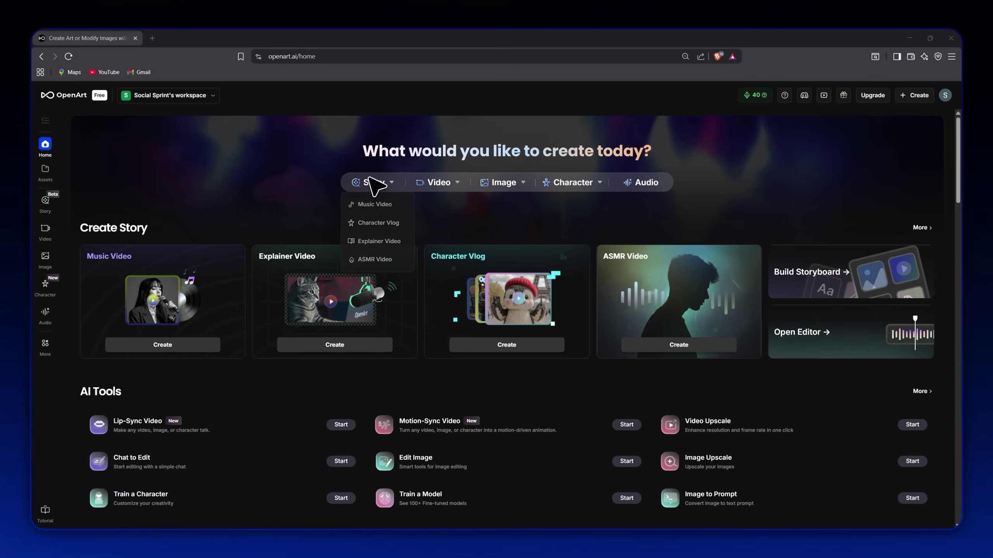
# - In OpenArt's Create Image, browse the model gallery filtered to Photorealistic, then go back
pyautogui.scroll(-12, 932, 207)
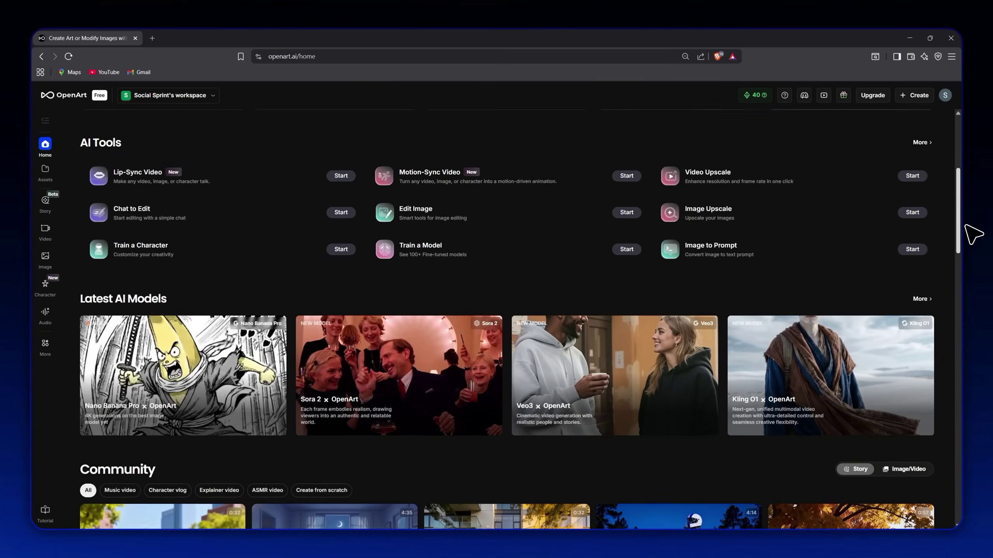
pyautogui.scroll(-5, 977, 303)
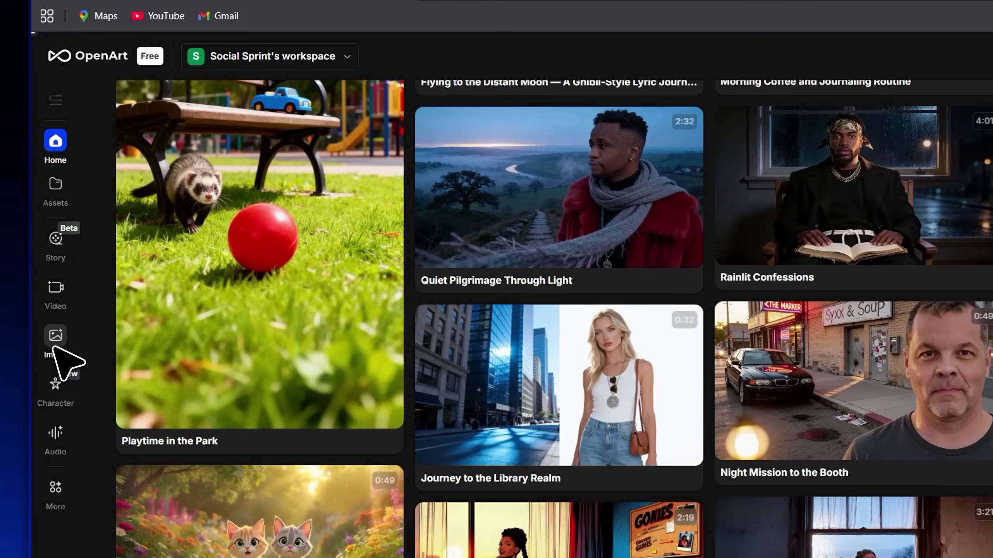
pyautogui.click(55, 340)
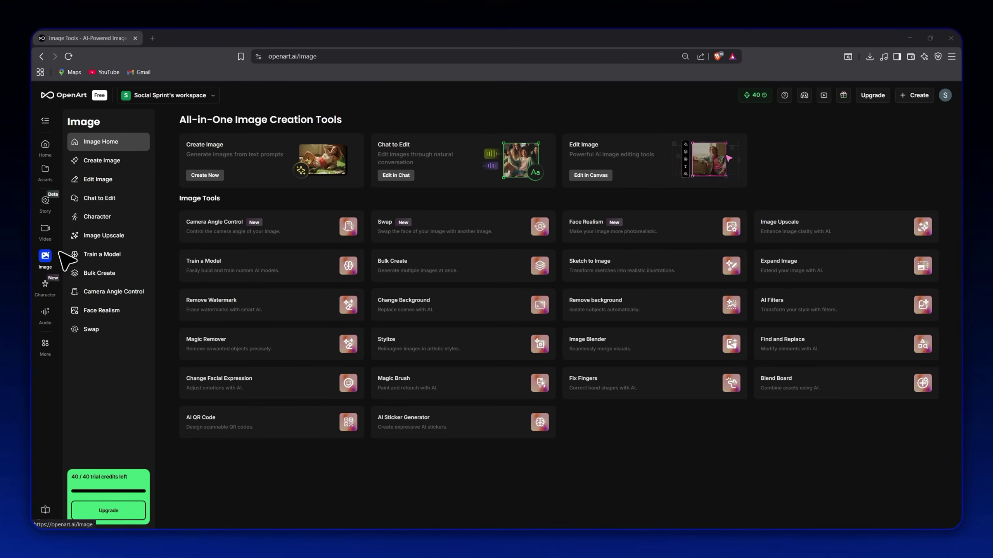
pyautogui.click(100, 160)
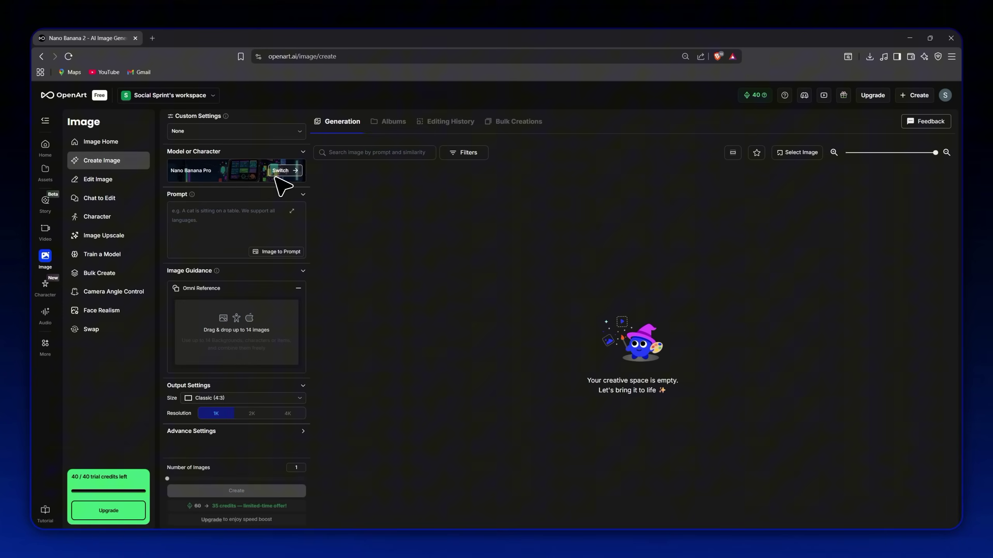
pyautogui.click(282, 170)
pyautogui.scroll(-8, 272, 446)
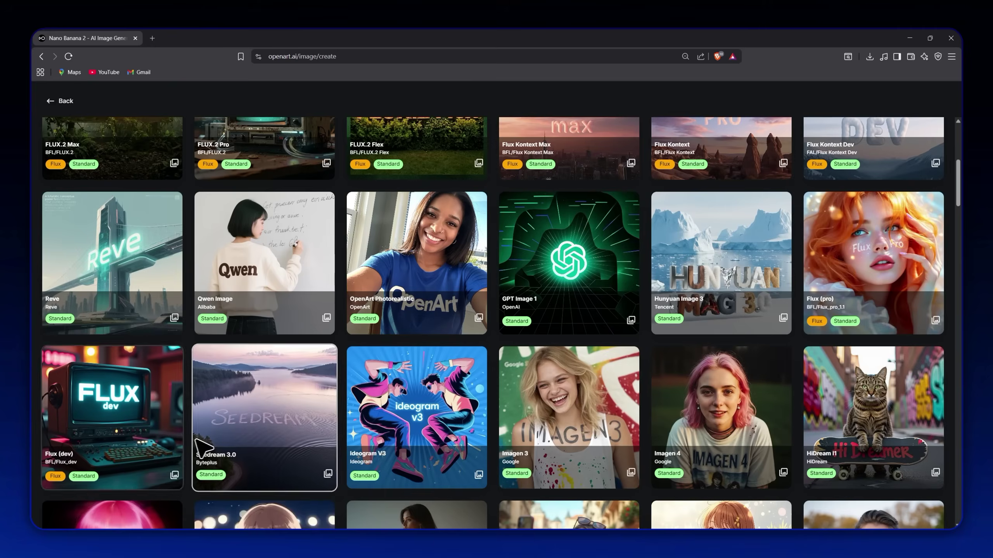
pyautogui.scroll(8, 454, 188)
pyautogui.click(440, 162)
pyautogui.scroll(-2, 497, 271)
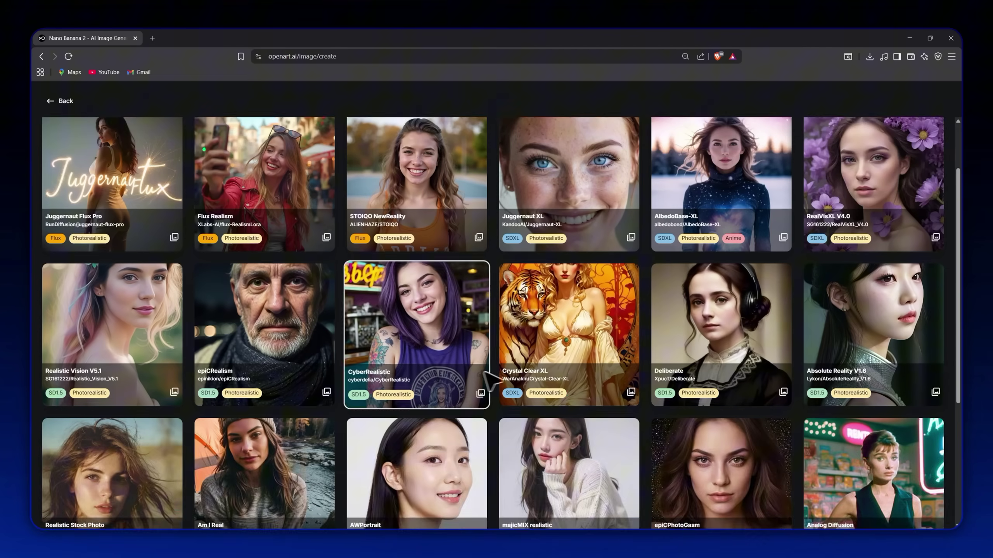
pyautogui.scroll(2, 496, 271)
pyautogui.click(60, 102)
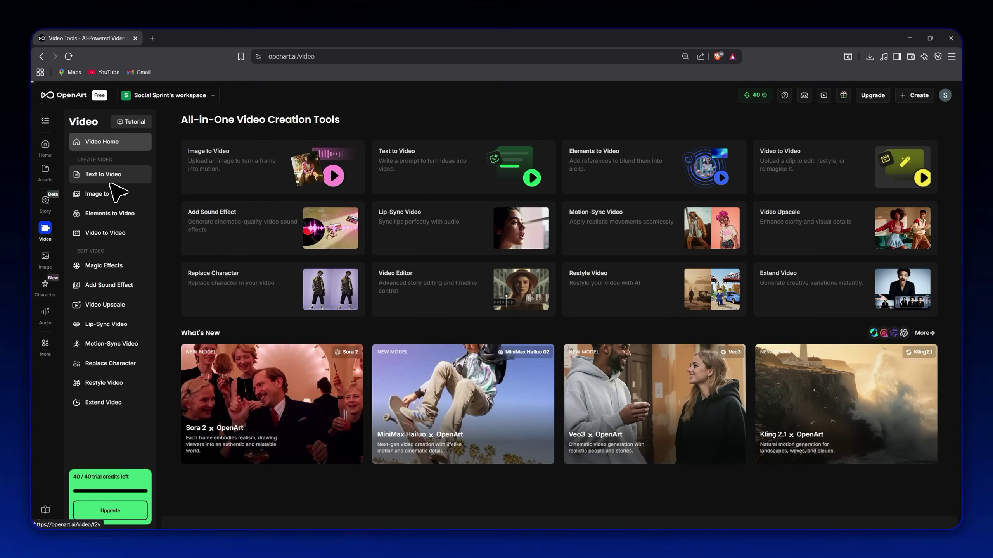
# - Browse the video models available in OpenArt's Text to Video generator without changing them
pyautogui.click(112, 183)
pyautogui.click(290, 160)
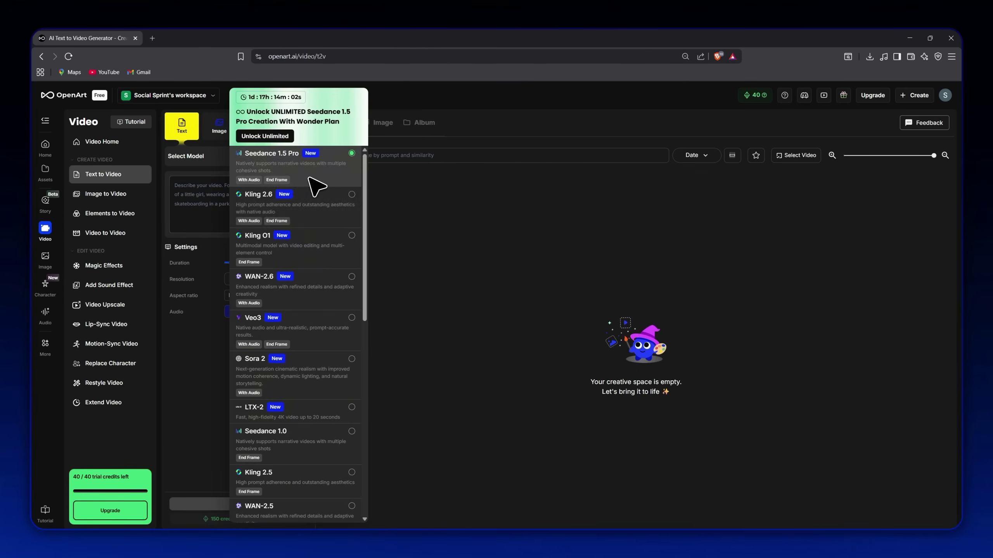
pyautogui.scroll(-2, 274, 367)
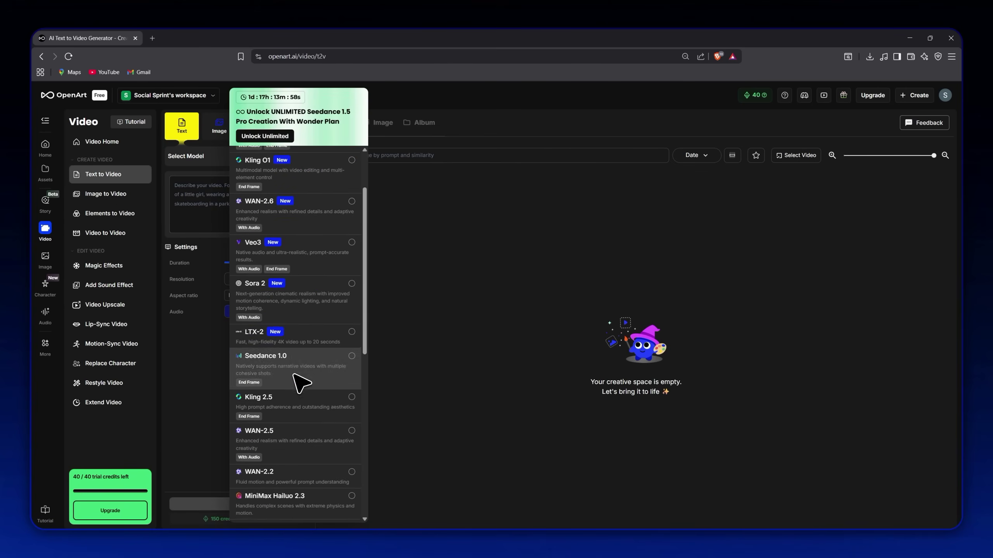
pyautogui.scroll(-4, 288, 399)
pyautogui.scroll(-2, 305, 415)
pyautogui.scroll(-2, 309, 429)
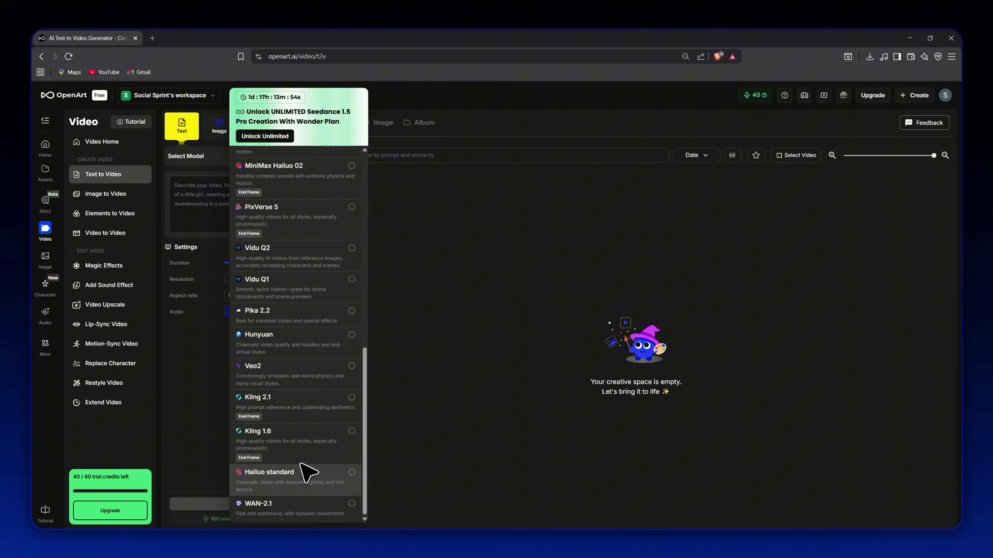
pyautogui.click(390, 274)
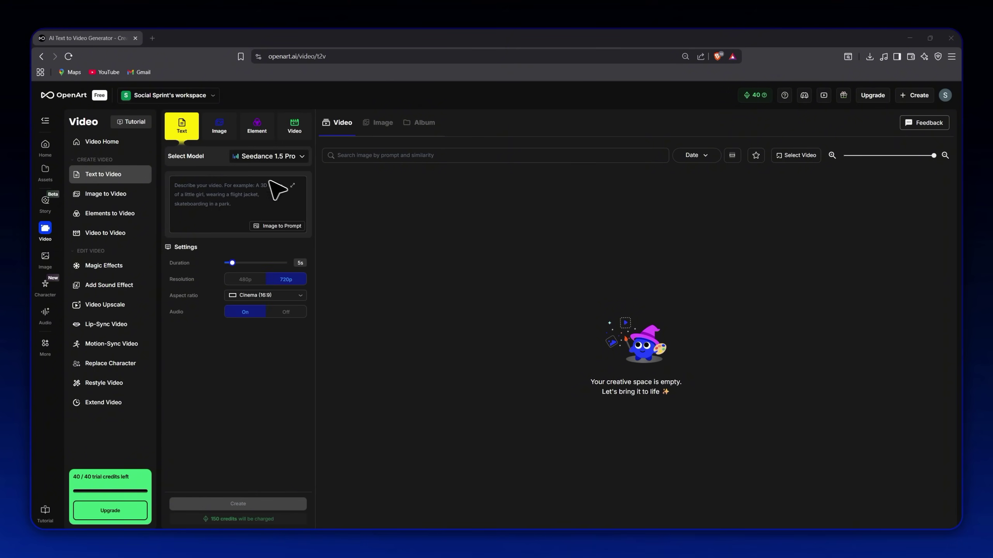
# - Switch to Image, then Elements to Video, and list its Kling O1 model options
pyautogui.click(215, 130)
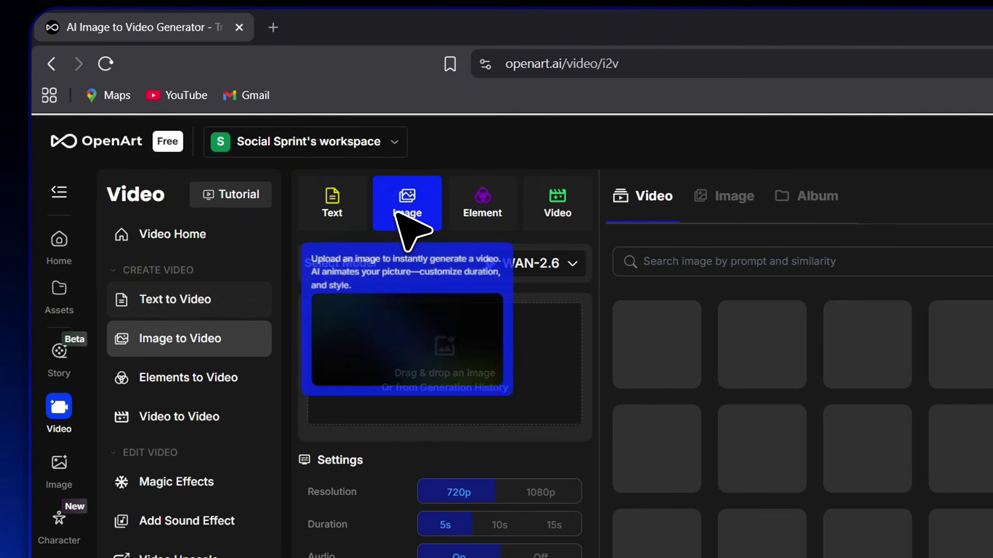
pyautogui.moveTo(455, 228)
pyautogui.click(491, 224)
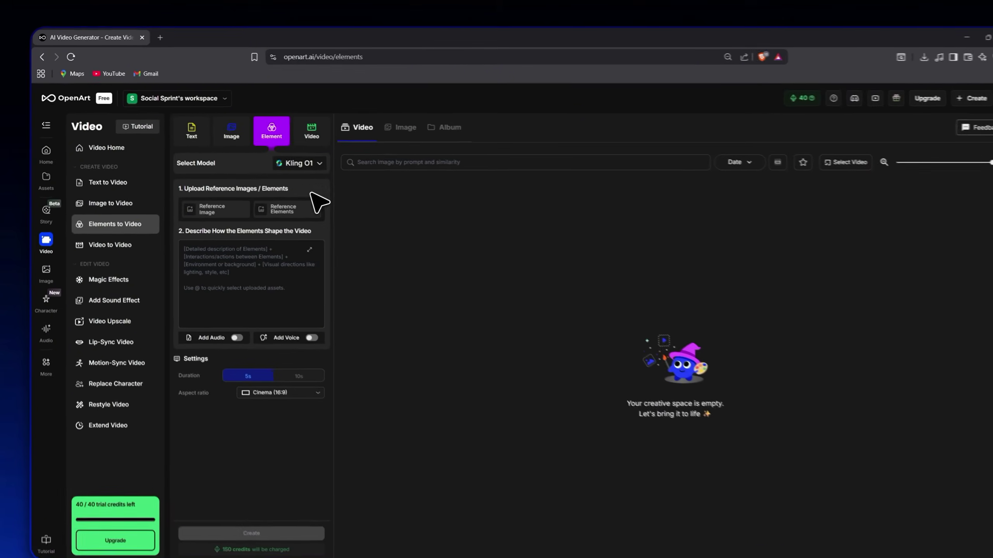
pyautogui.click(314, 164)
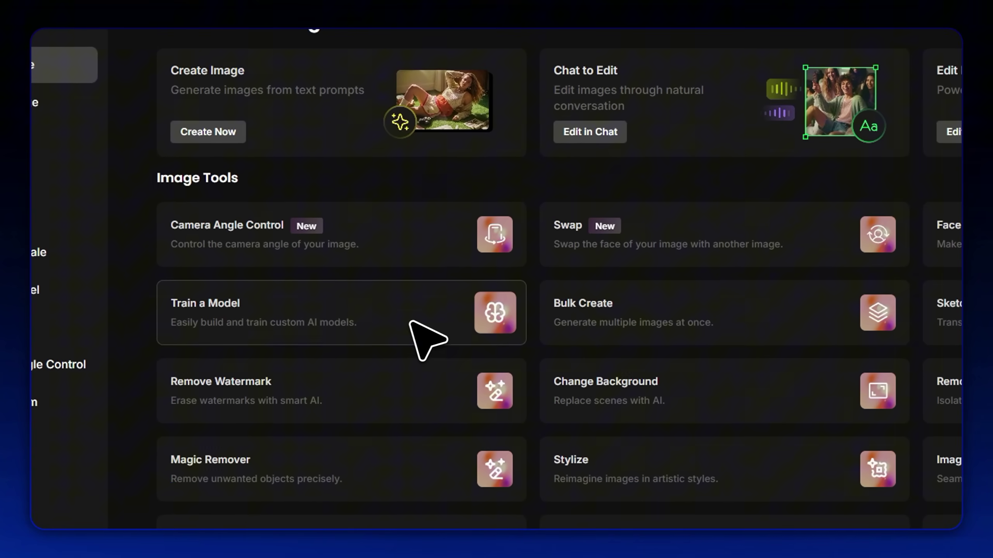
# - Visit OpenArt's Train a Model page and expand its video tutorial
pyautogui.click(328, 314)
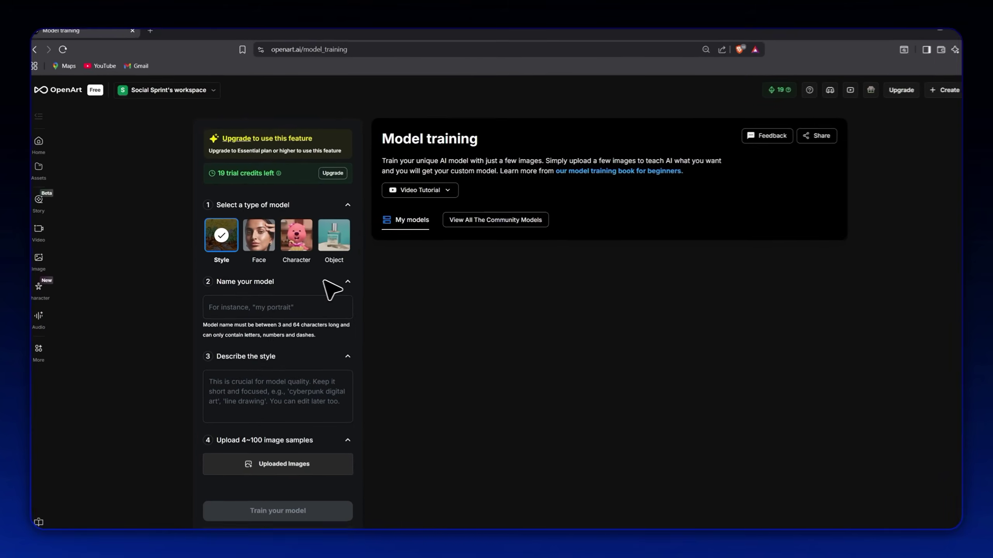
pyautogui.click(440, 193)
pyautogui.scroll(-1, 285, 445)
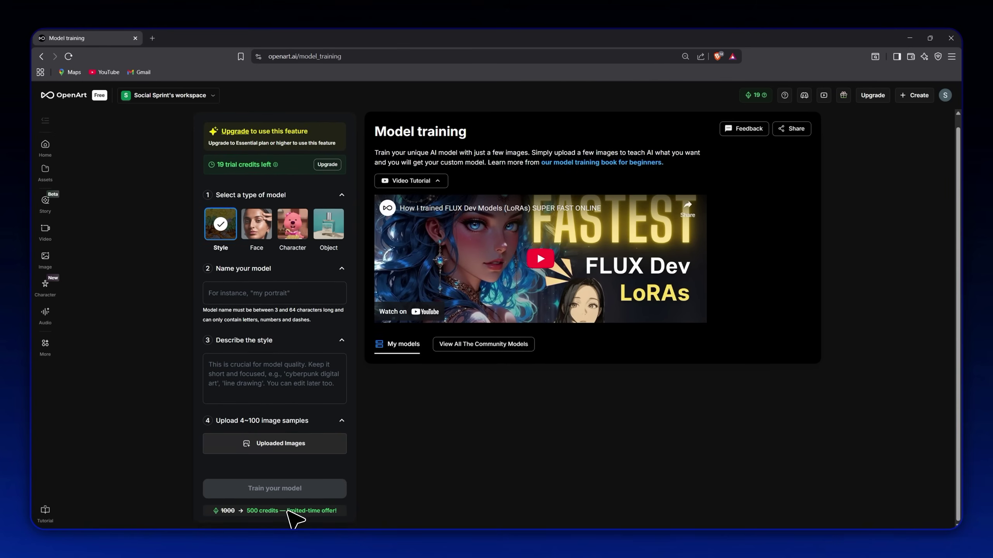
pyautogui.scroll(1, 330, 304)
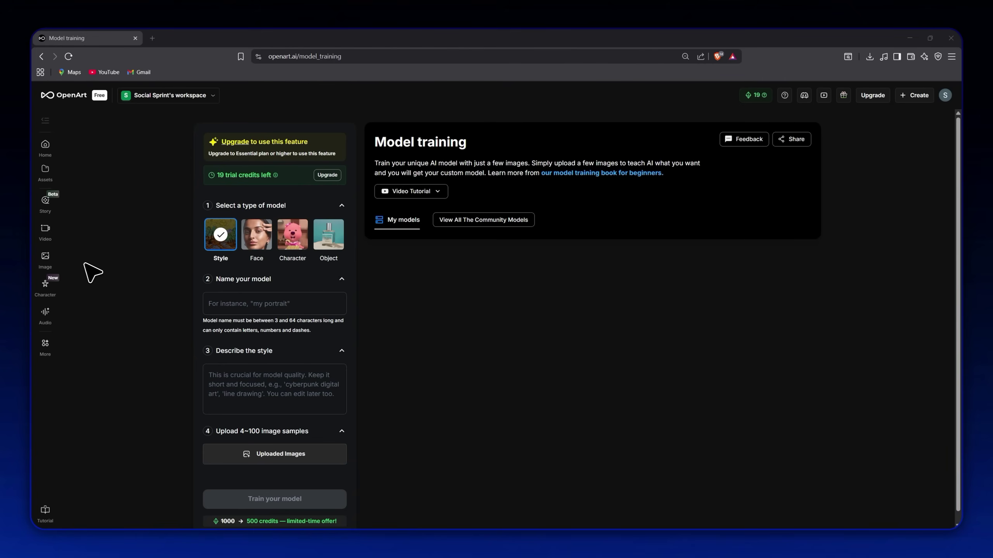
# - Visit the Video tools and Home pages, then open the full AI Tools list
pyautogui.click(42, 236)
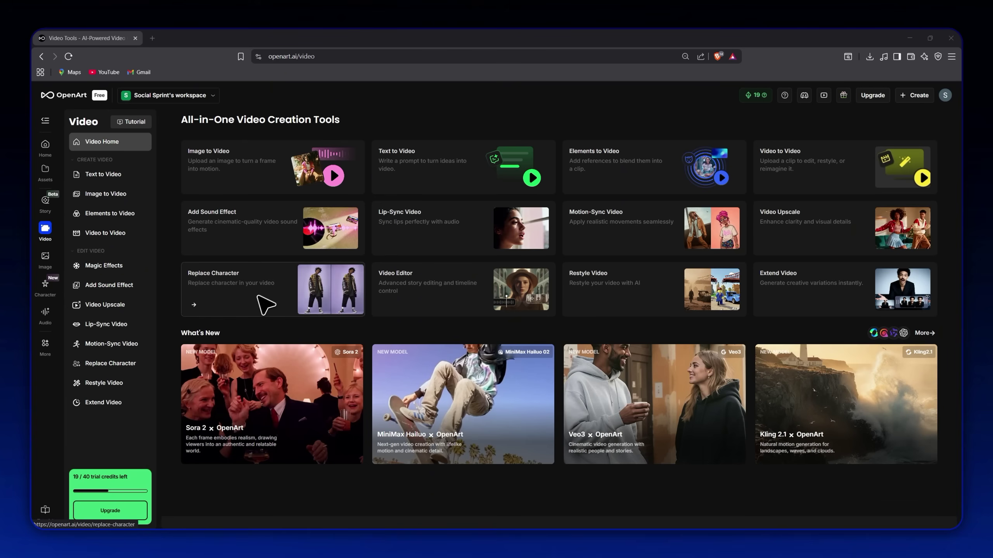
pyautogui.click(46, 158)
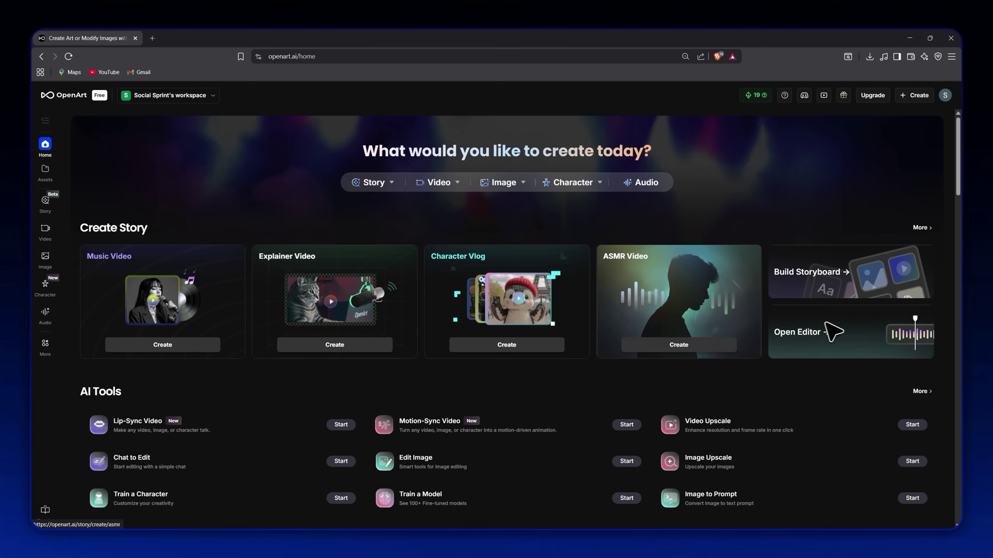
pyautogui.scroll(-2, 747, 417)
pyautogui.scroll(-5, 261, 437)
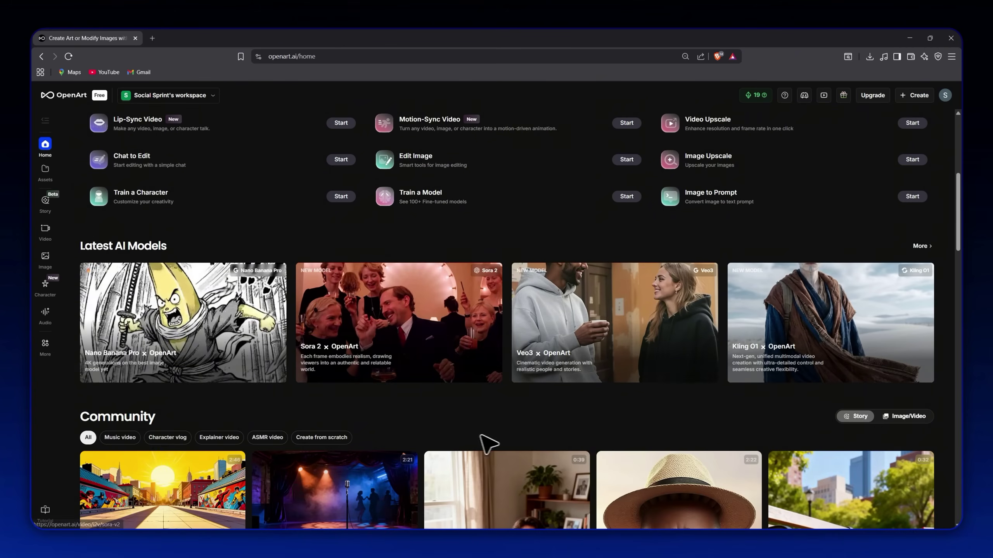
pyautogui.scroll(7, 958, 446)
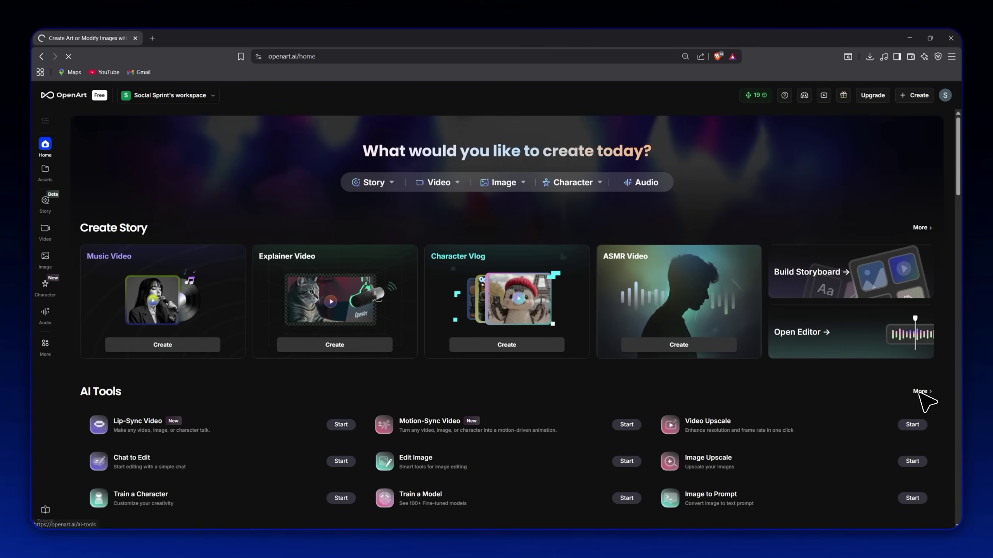
pyautogui.click(920, 391)
pyautogui.scroll(-10, 437, 366)
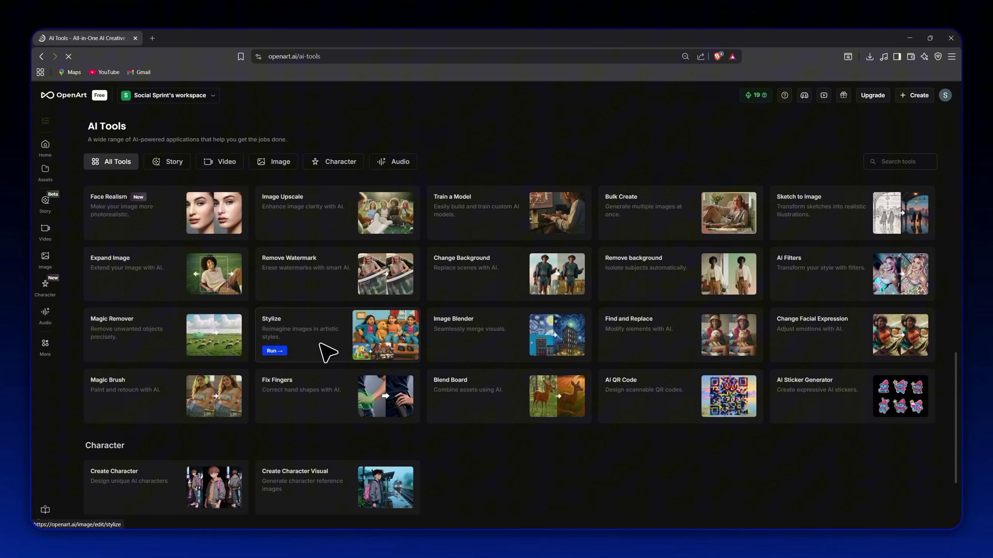
pyautogui.scroll(-3, 325, 351)
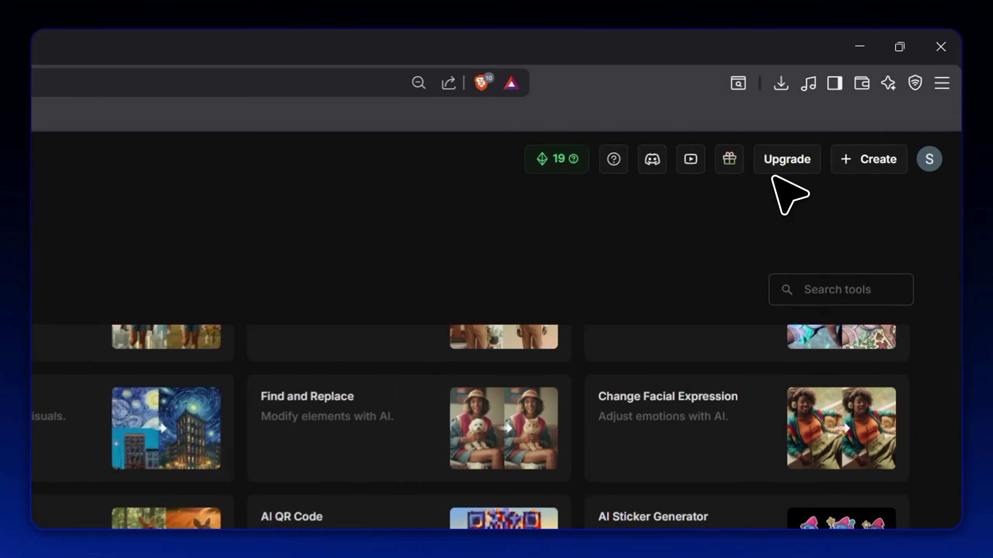
# - Show OpenArt's monthly plans and scroll across them, from Free $0 to Wonder $240 per seat
pyautogui.click(776, 171)
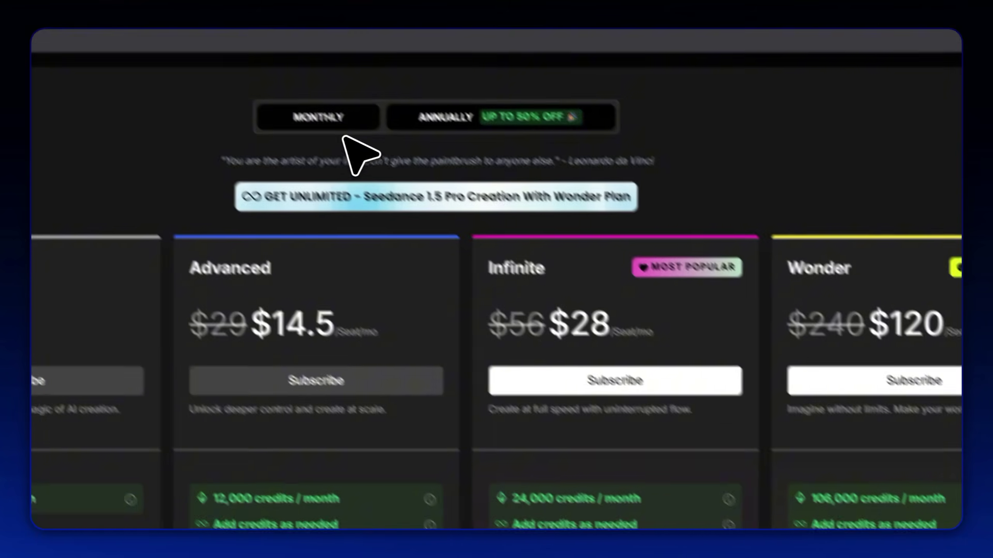
pyautogui.click(340, 128)
pyautogui.scroll(-3, 390, 422)
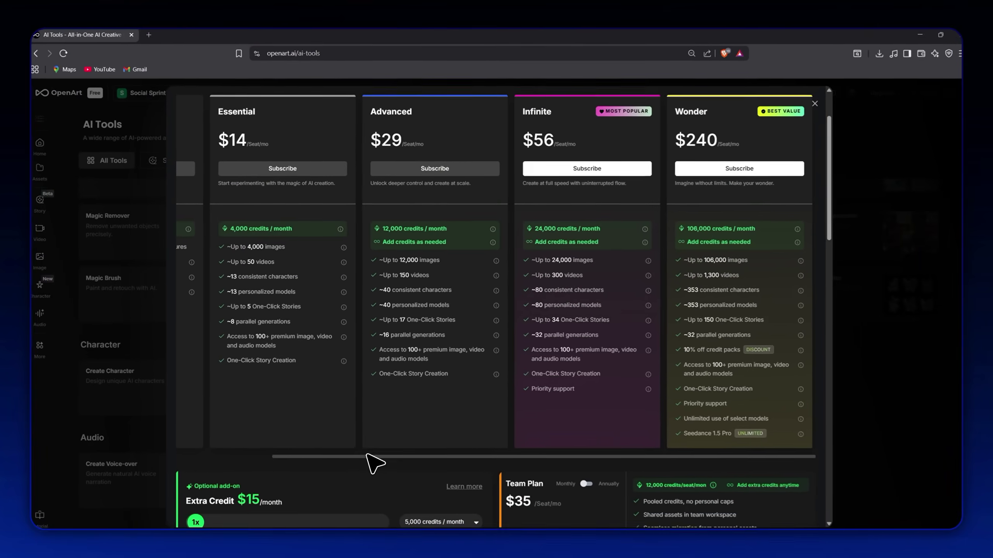
pyautogui.moveTo(356, 456); pyautogui.dragTo(253, 451)
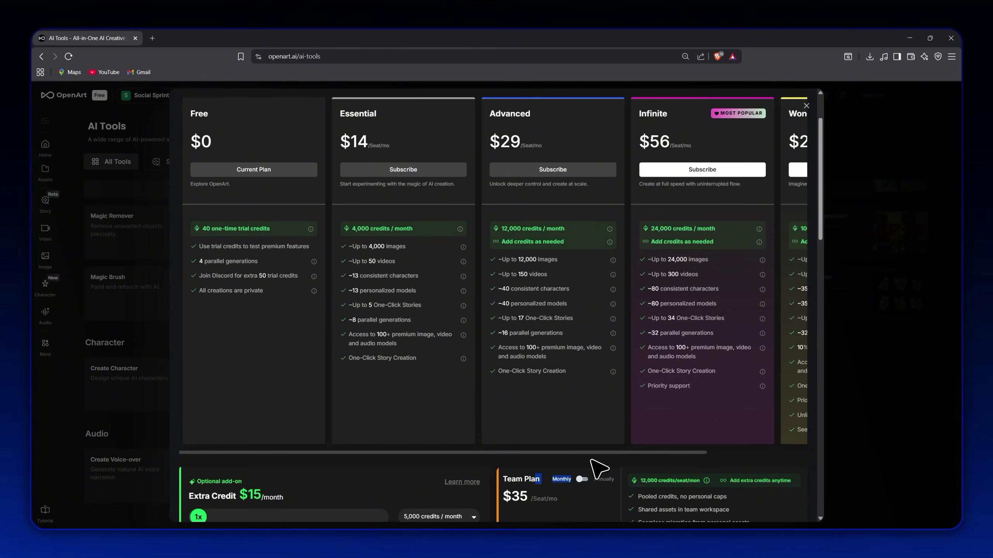
pyautogui.moveTo(607, 459); pyautogui.dragTo(754, 463)
pyautogui.scroll(3, 723, 397)
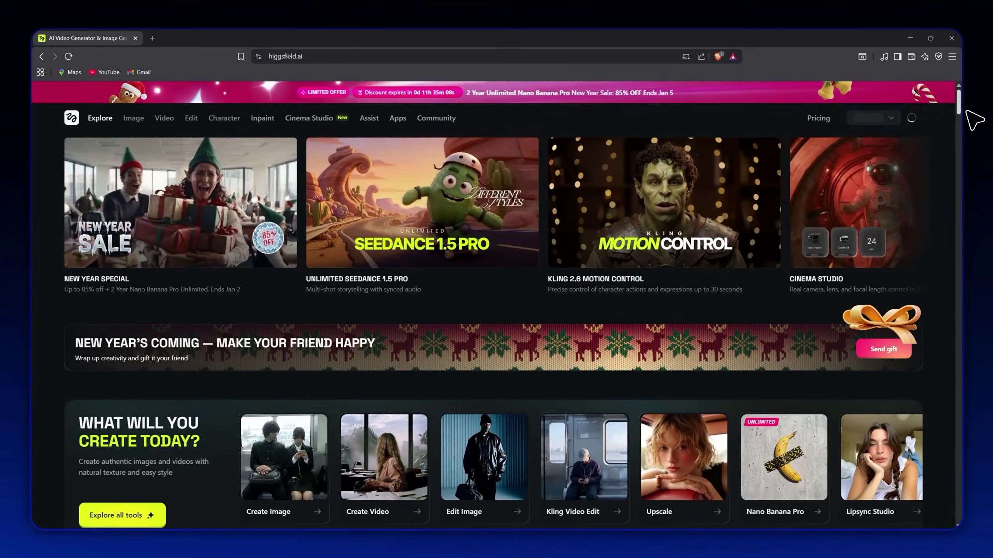
# - Scroll through Higgsfield's home page and bring up the Image menu
pyautogui.scroll(-12, 973, 119)
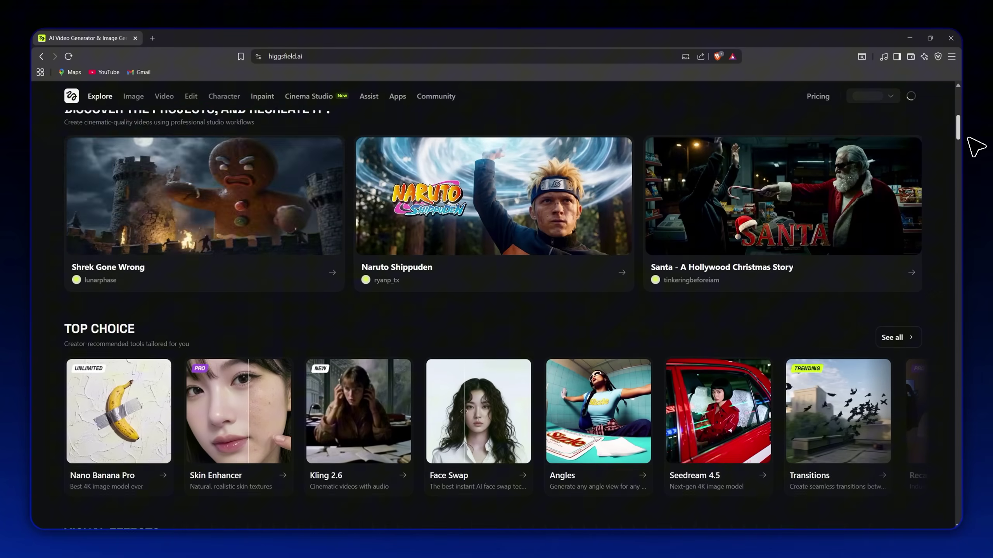
pyautogui.scroll(-8, 976, 148)
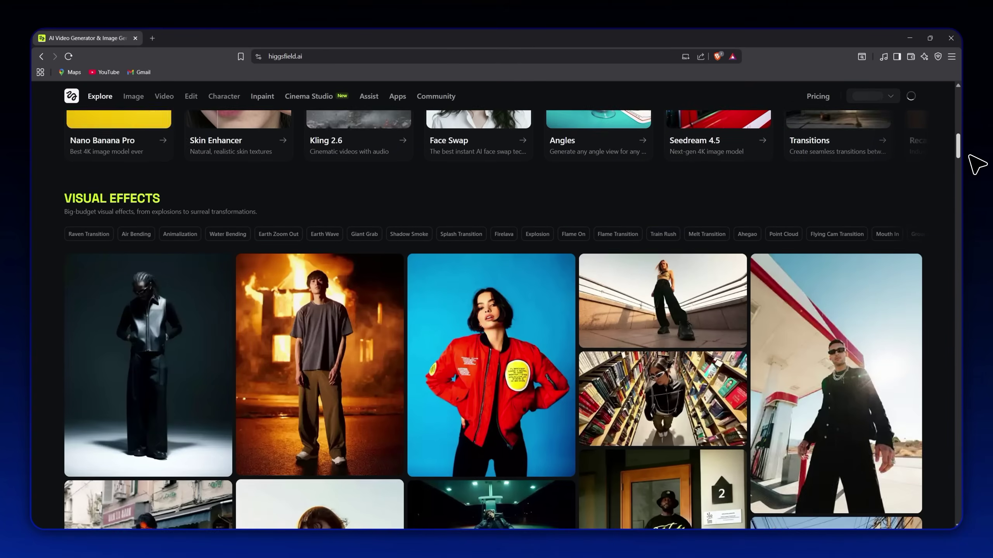
pyautogui.scroll(-12, 976, 164)
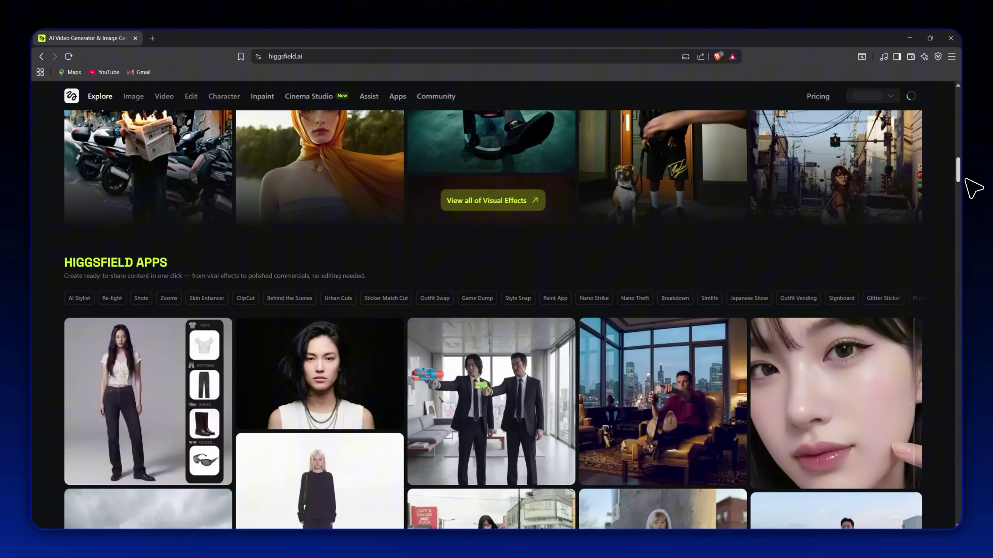
pyautogui.scroll(-4, 973, 188)
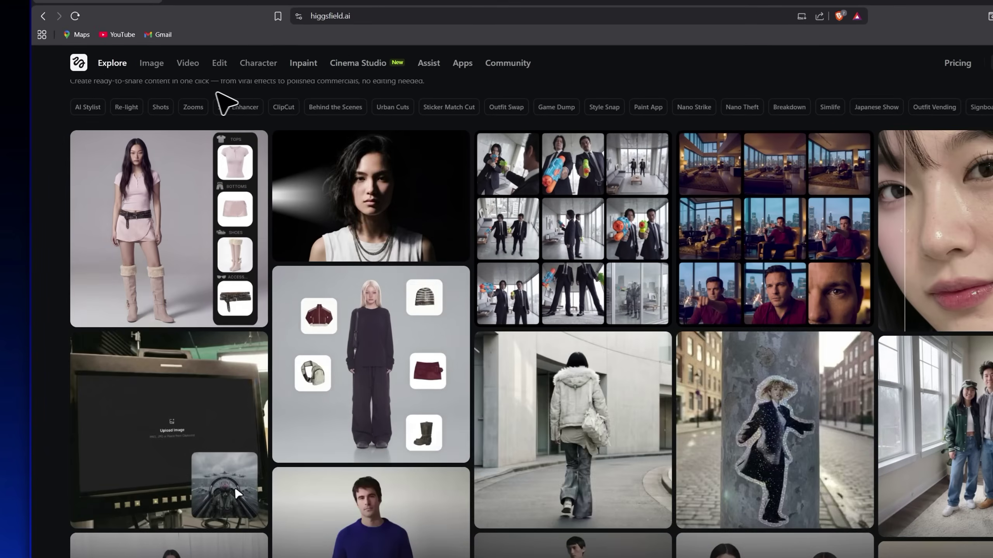
pyautogui.moveTo(129, 99)
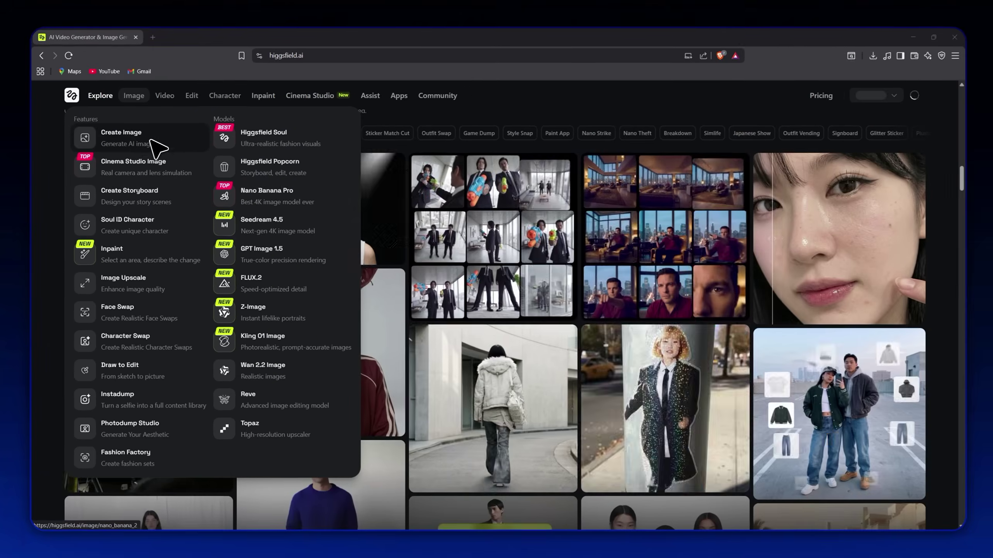
# - Open the image creation page, check the model list while keeping Soul, and view the characters library
pyautogui.click(148, 112)
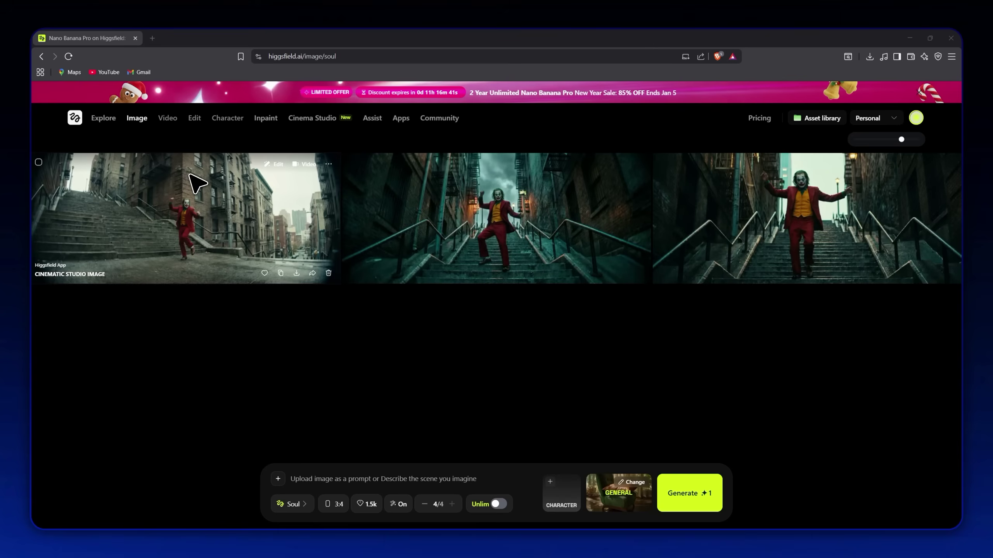
pyautogui.click(297, 504)
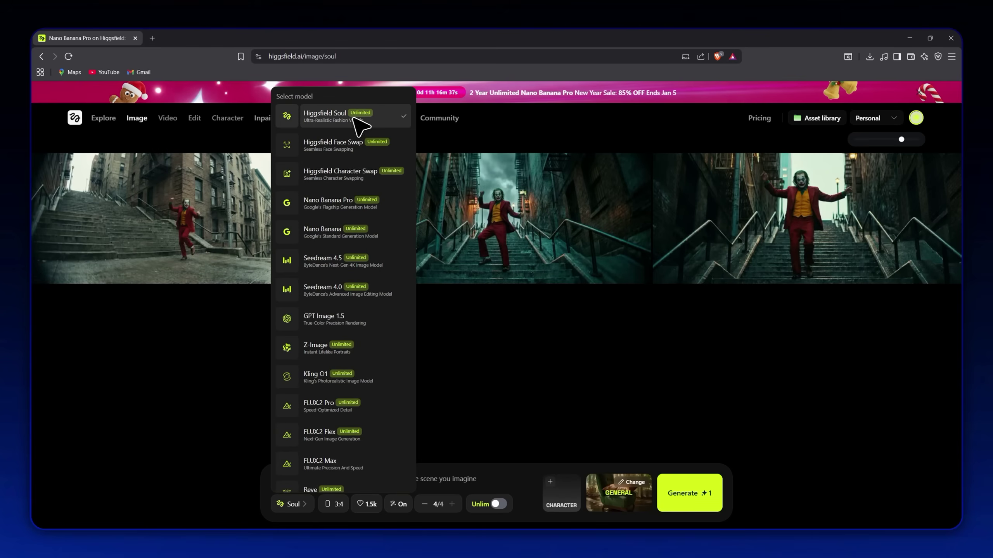
pyautogui.click(346, 120)
pyautogui.click(566, 499)
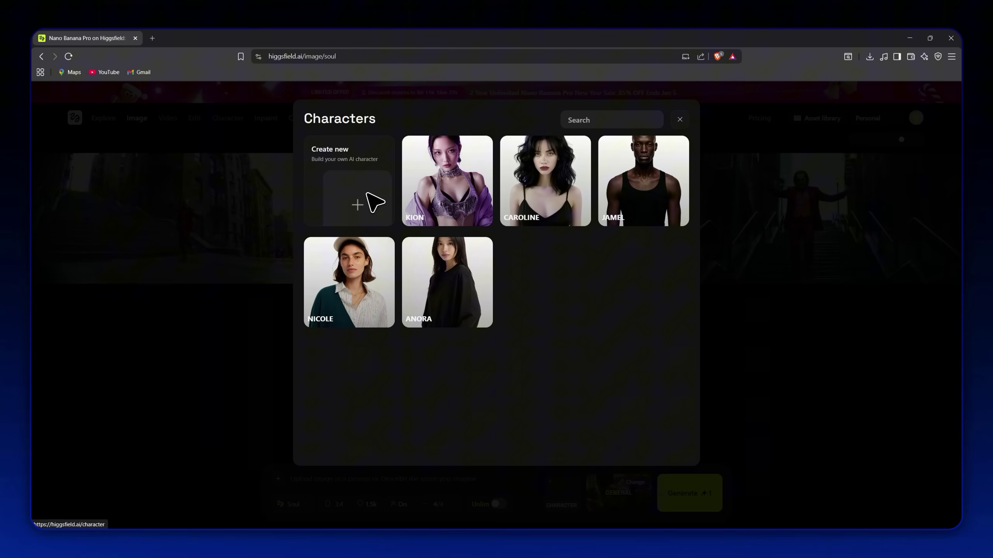
pyautogui.click(678, 118)
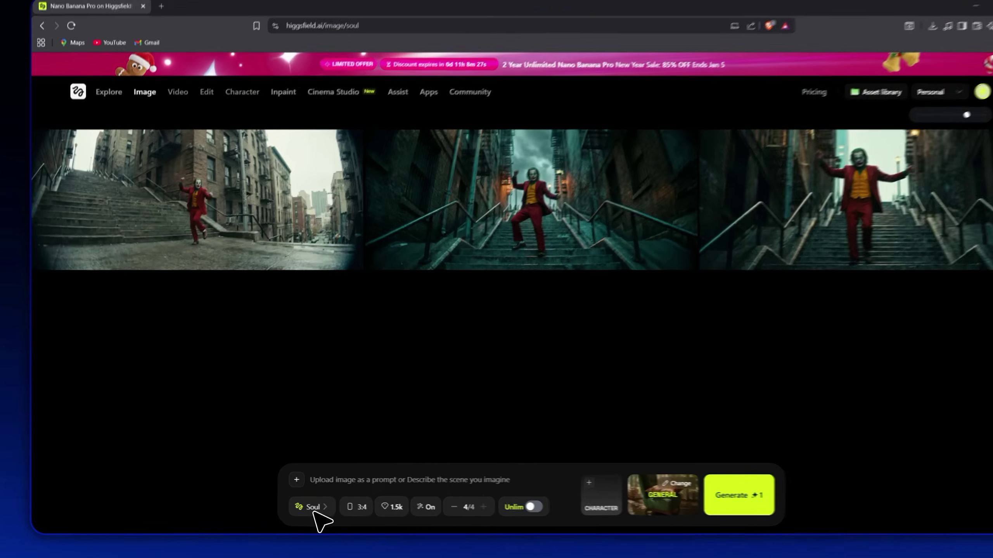
# - Scroll through the full image model list, then bring up the Video menu of features and models
pyautogui.click(301, 505)
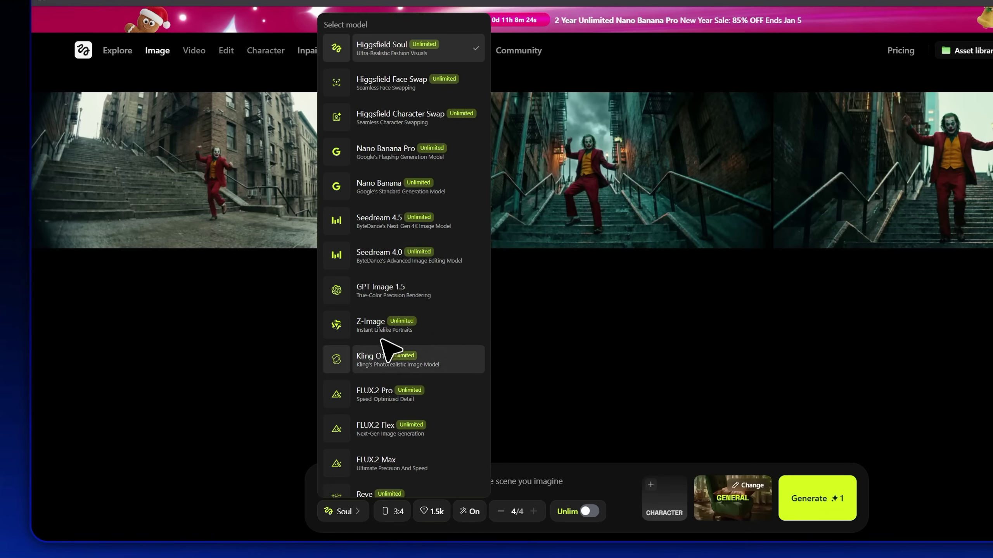
pyautogui.scroll(-4, 372, 404)
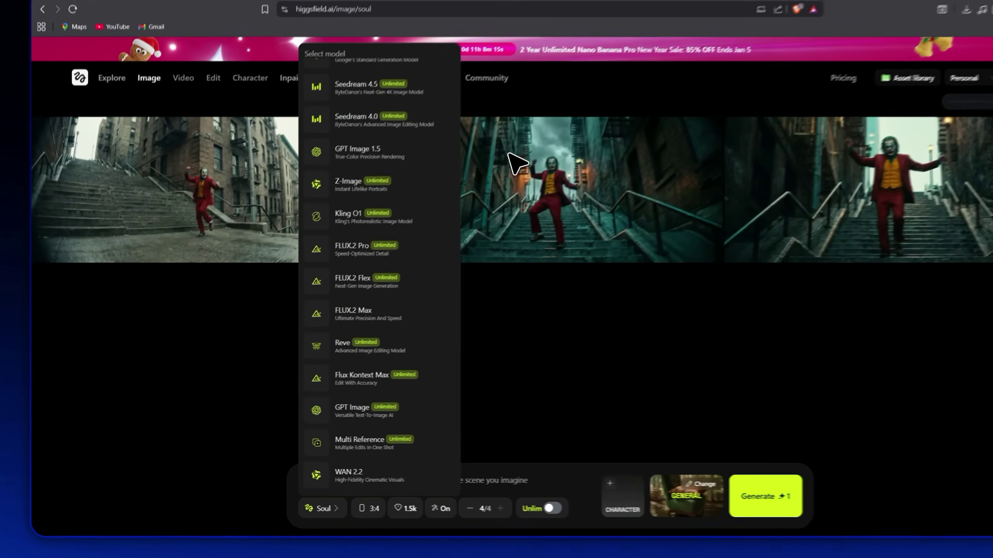
pyautogui.click(551, 137)
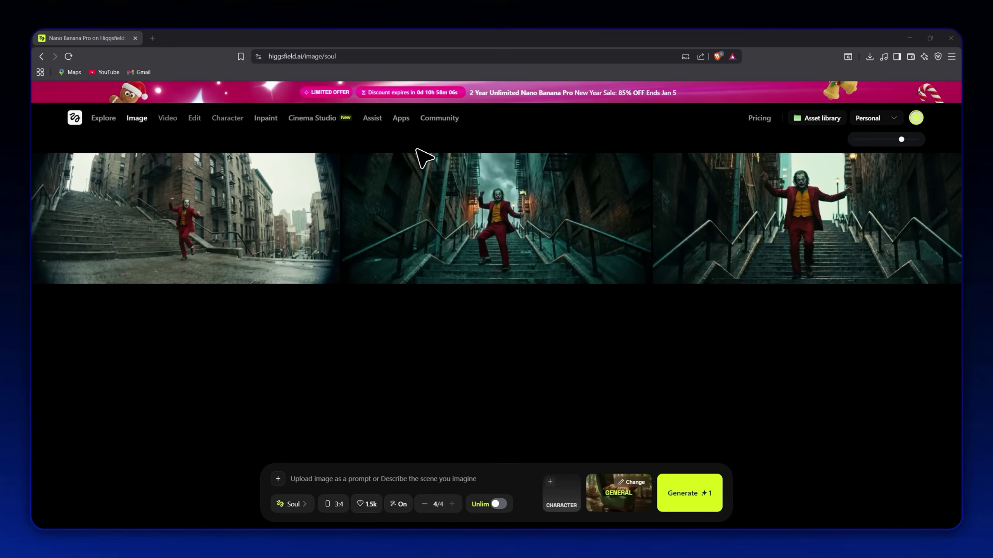
pyautogui.moveTo(168, 119)
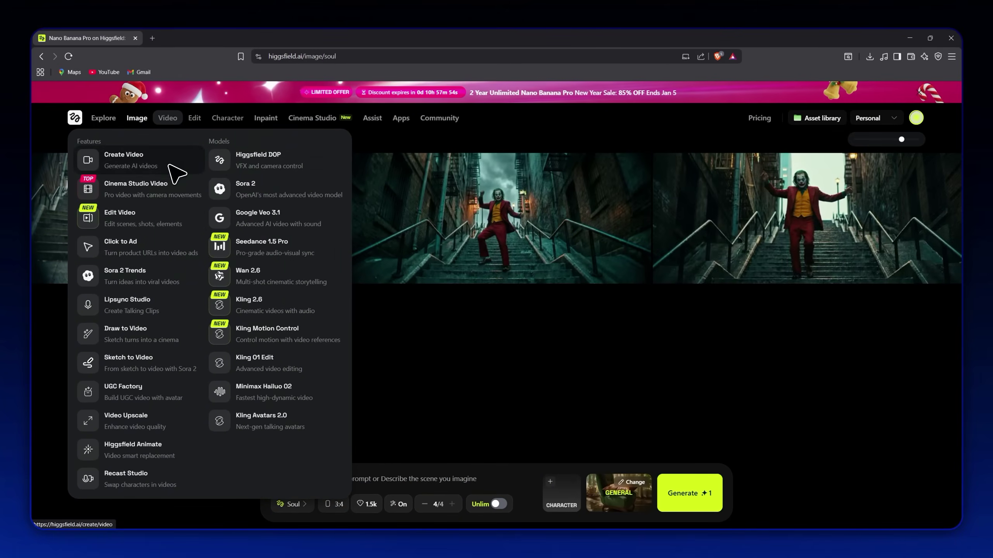
# - Open Create Video, filter to Effects presets, and browse the effects grid
pyautogui.click(207, 58)
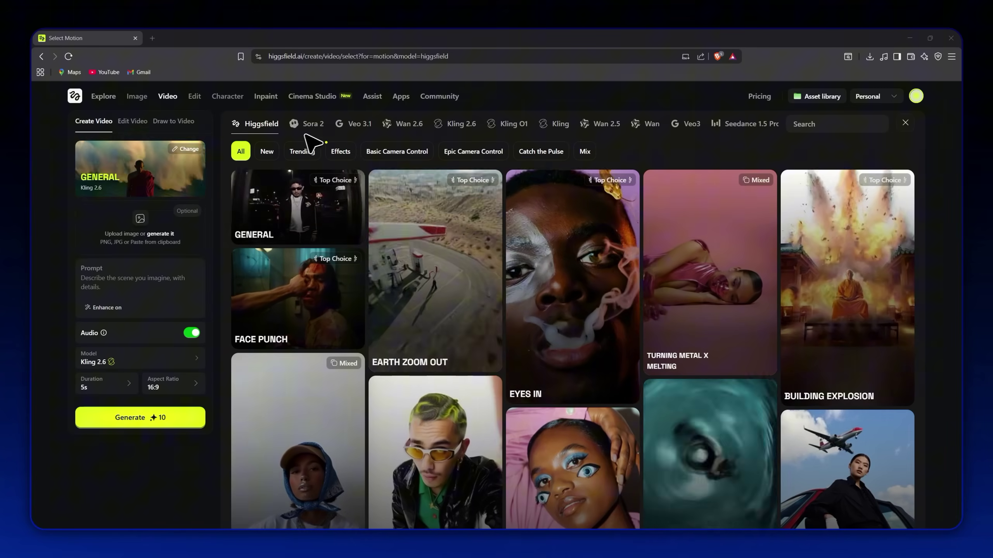
pyautogui.click(341, 152)
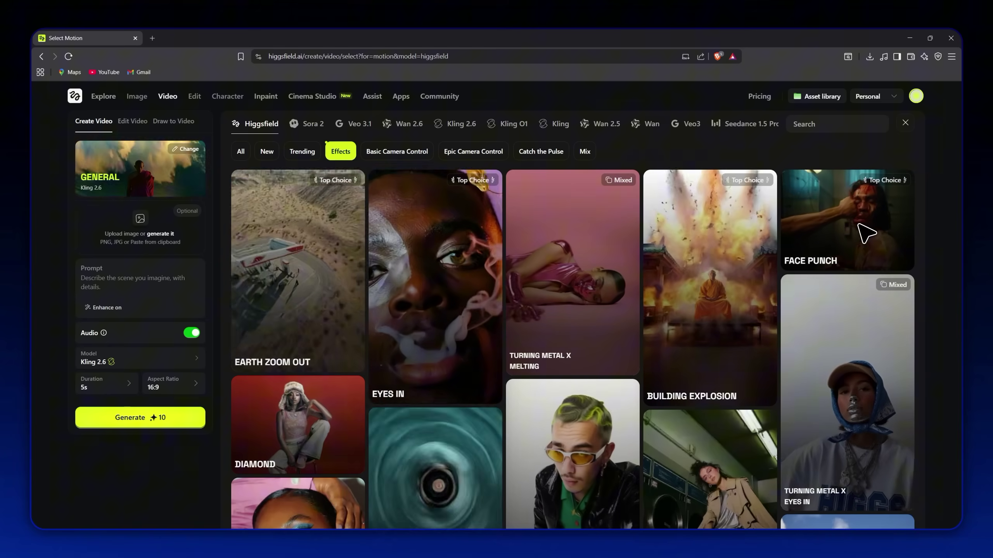
pyautogui.scroll(-4, 820, 328)
pyautogui.scroll(-6, 321, 352)
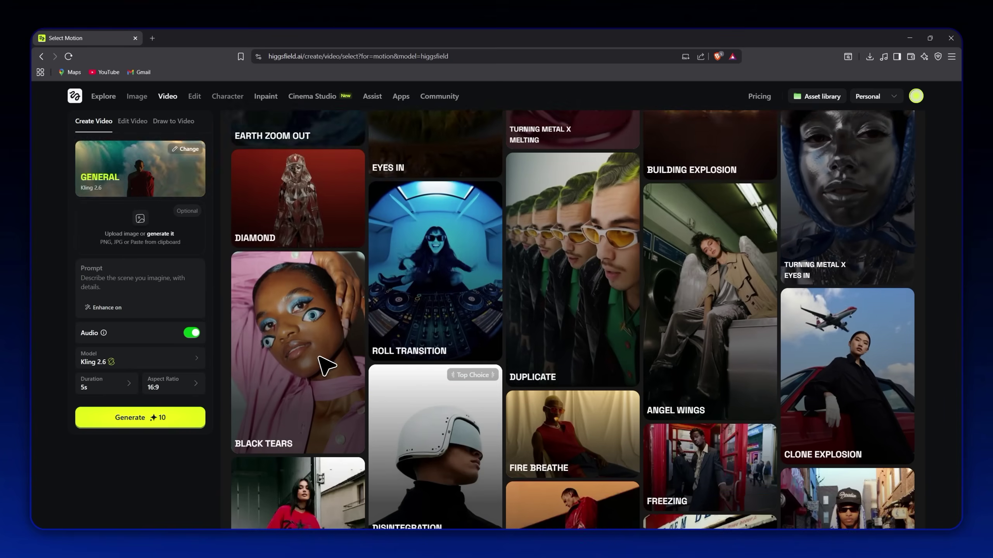
pyautogui.scroll(10, 616, 381)
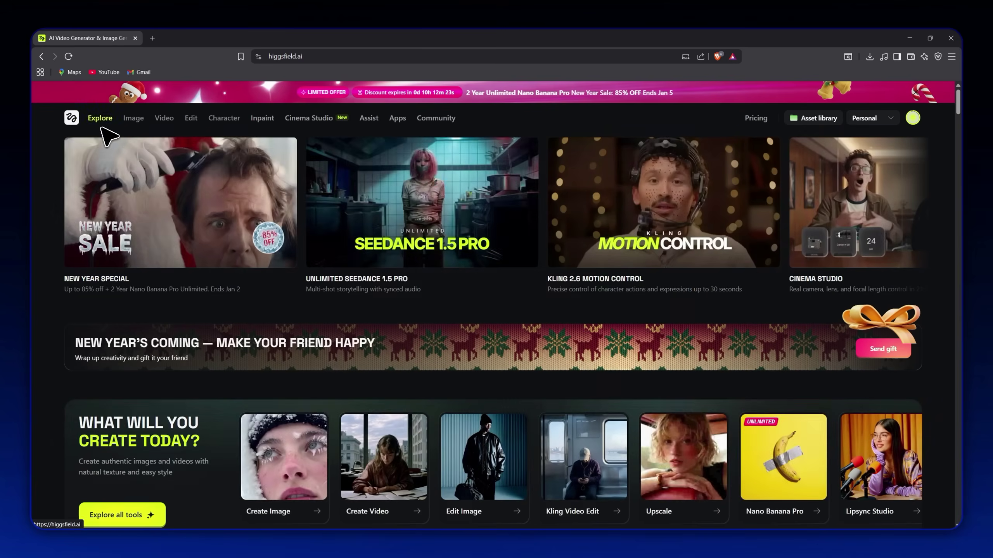
# - Open Higgsfield Popcorn from the full tools catalogue, leaving output at 4 results
pyautogui.scroll(-2, 196, 383)
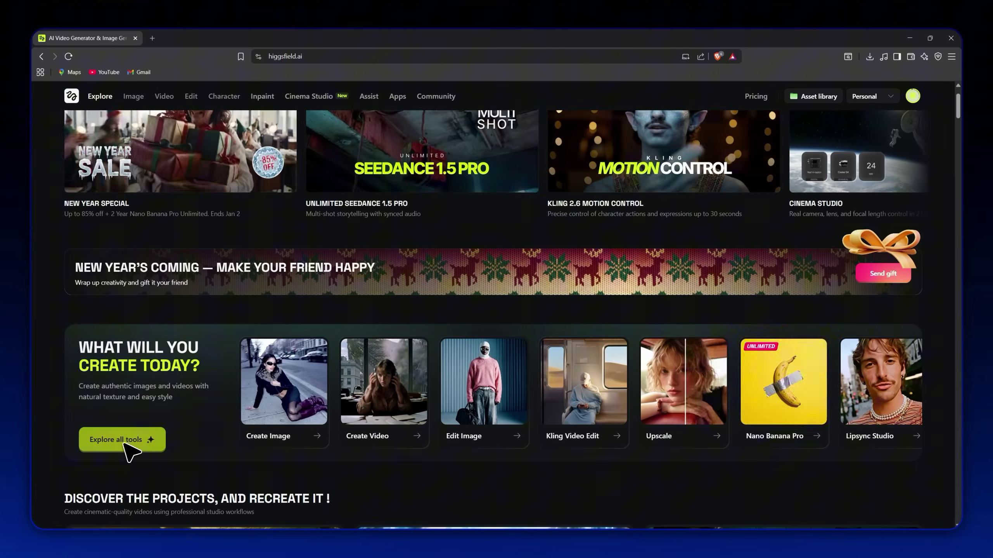
pyautogui.click(125, 444)
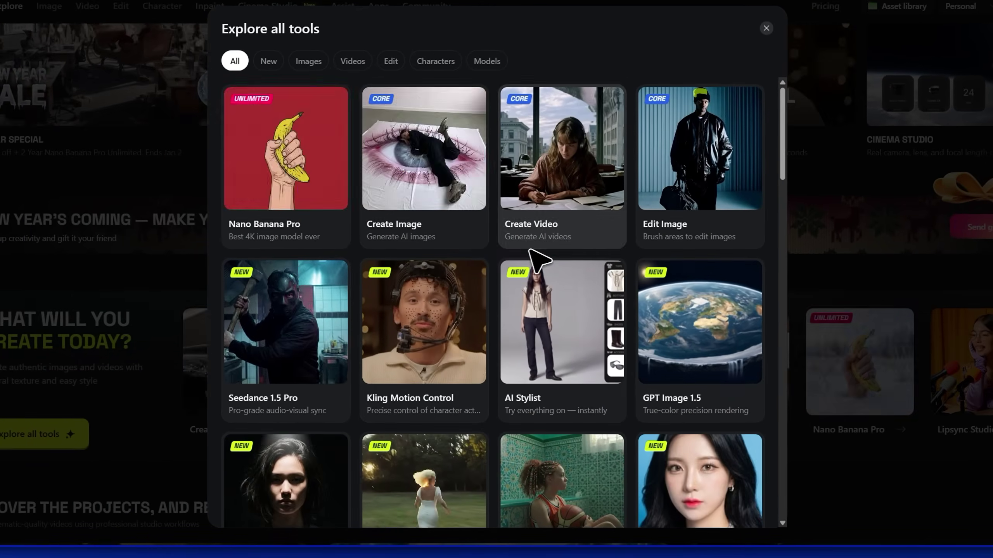
pyautogui.scroll(-8, 522, 302)
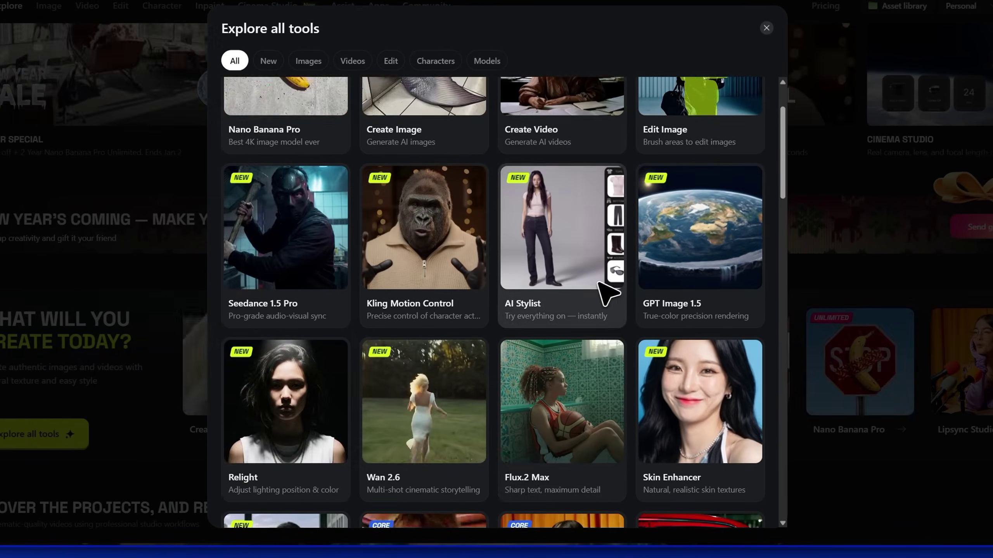
pyautogui.scroll(-11, 516, 289)
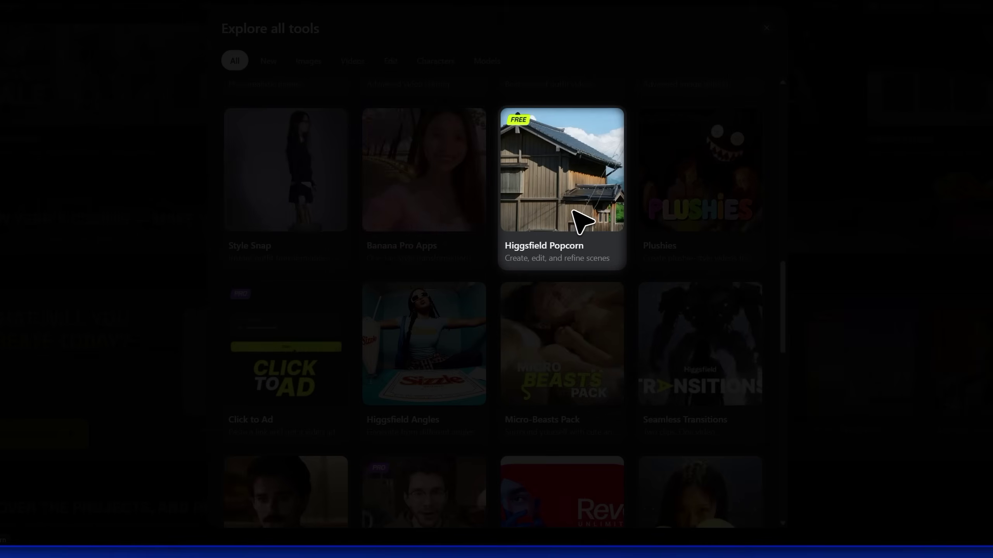
pyautogui.click(573, 212)
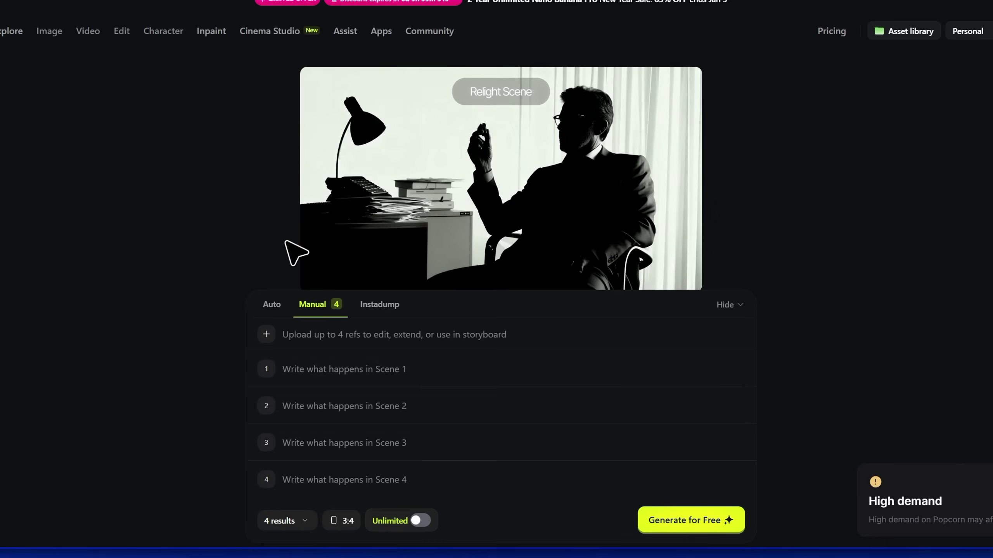
pyautogui.click(284, 522)
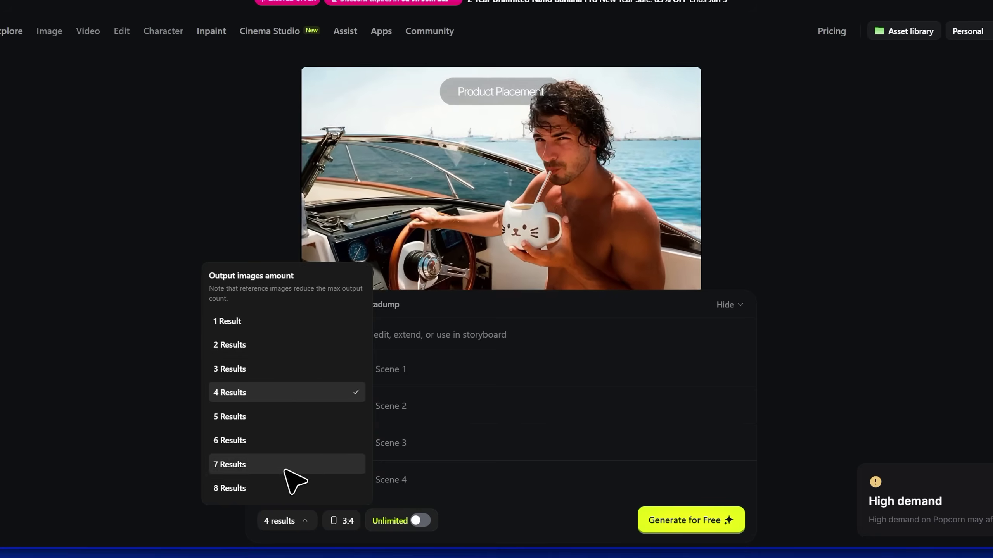
pyautogui.click(195, 439)
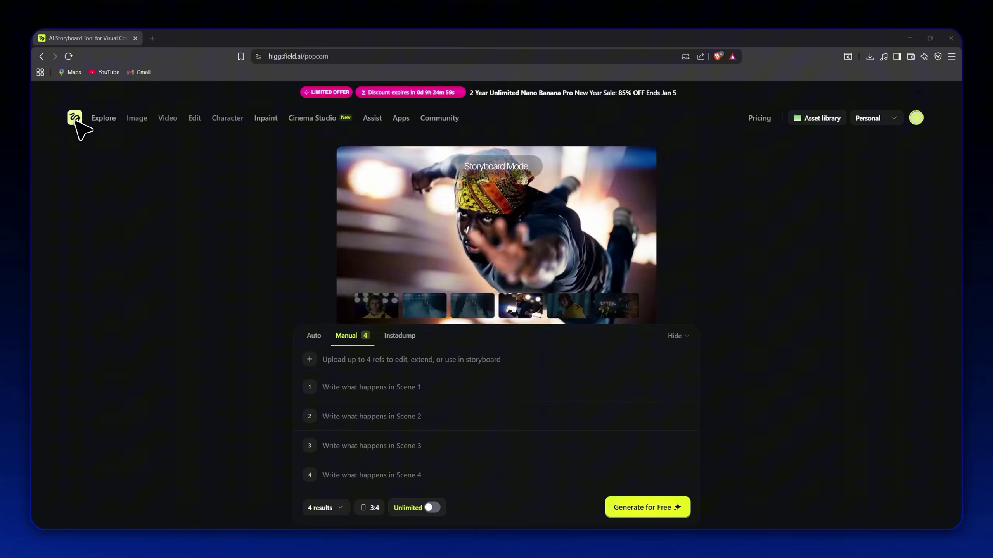
# - Return to the Explore home page and page through the featured carousel cards
pyautogui.click(102, 120)
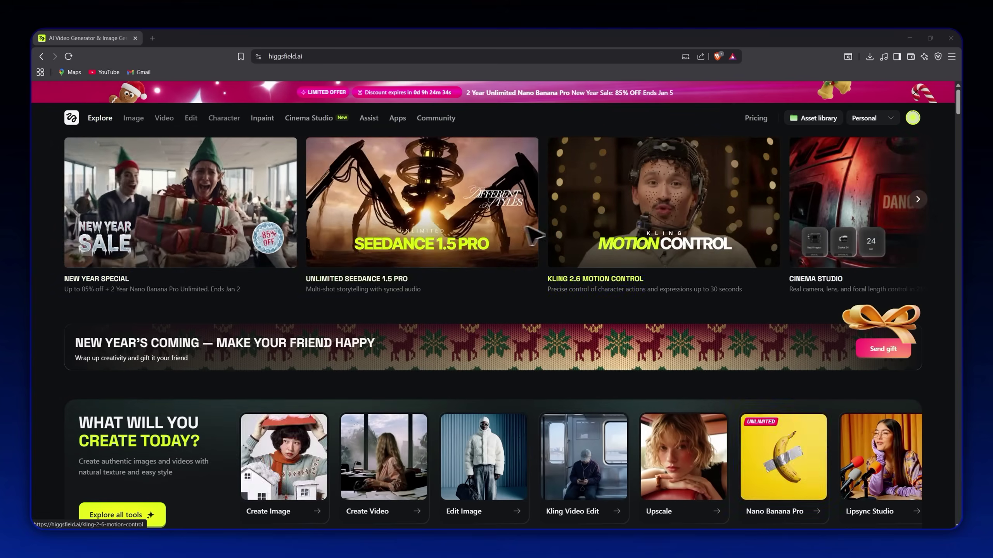
pyautogui.click(916, 200)
pyautogui.click(917, 200)
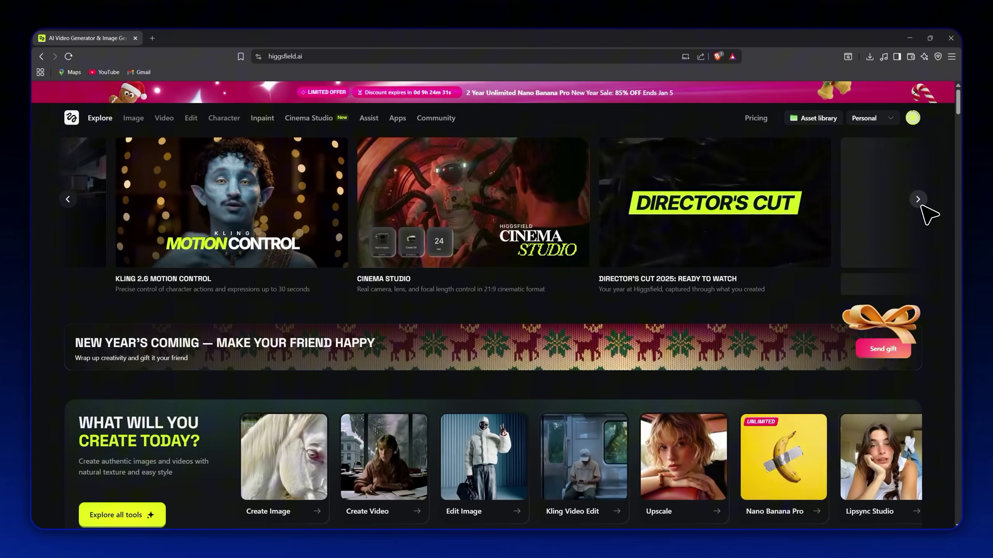
pyautogui.click(922, 206)
pyautogui.click(921, 206)
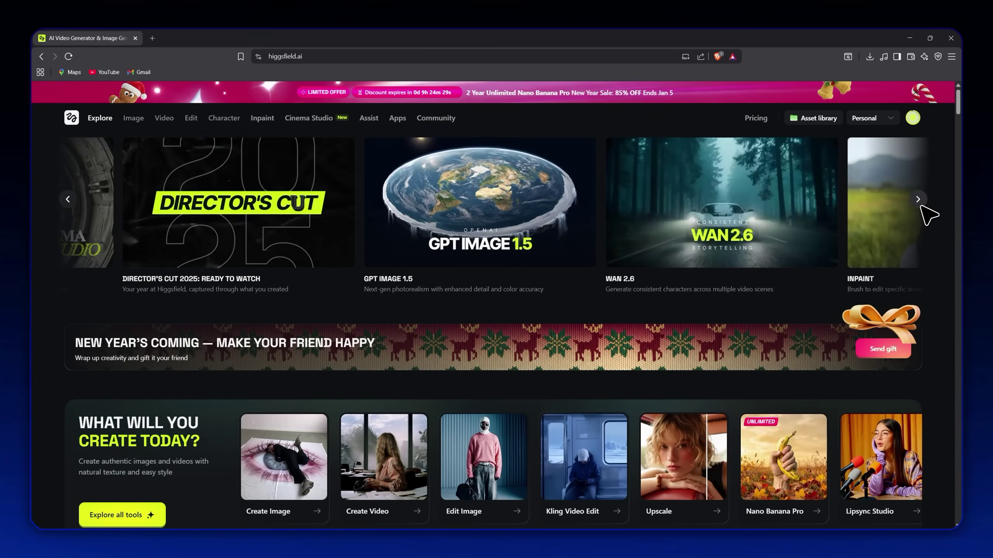
pyautogui.click(921, 206)
pyautogui.click(921, 207)
# - Browse the full tools catalogue, close it, and scroll down the Explore page
pyautogui.scroll(-4, 503, 344)
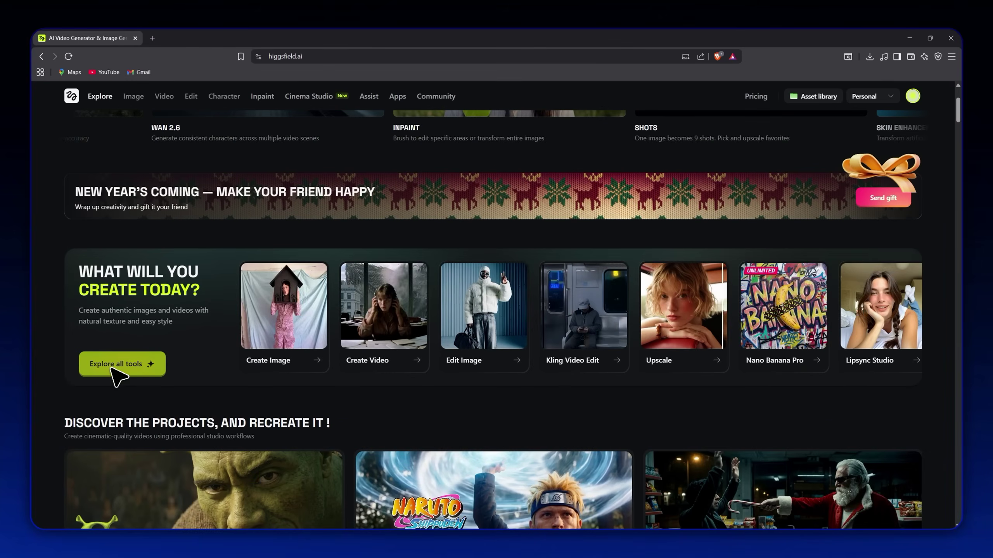
pyautogui.click(113, 369)
pyautogui.scroll(-6, 465, 322)
pyautogui.moveTo(725, 275); pyautogui.dragTo(711, 499)
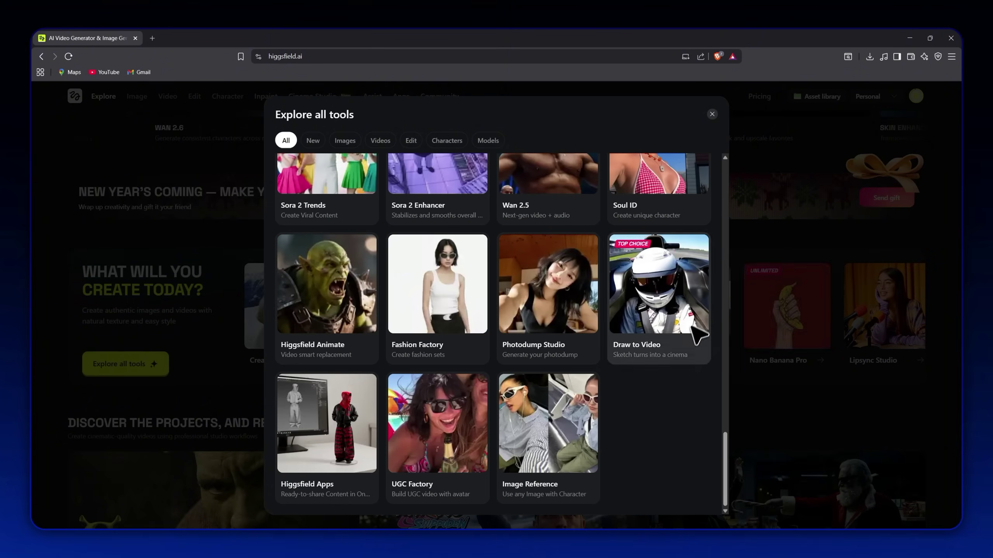
pyautogui.click(711, 114)
pyautogui.scroll(-5, 391, 306)
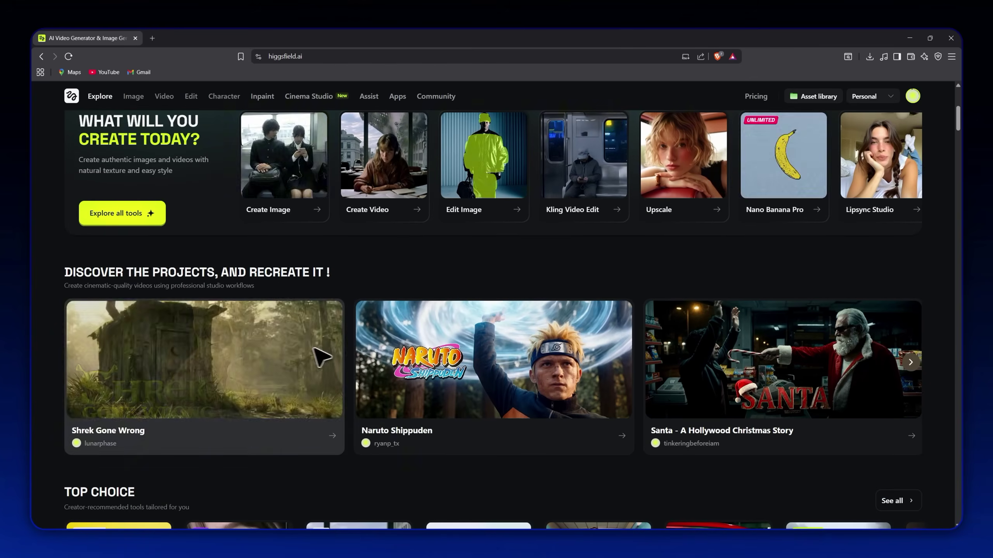
pyautogui.scroll(-4, 736, 395)
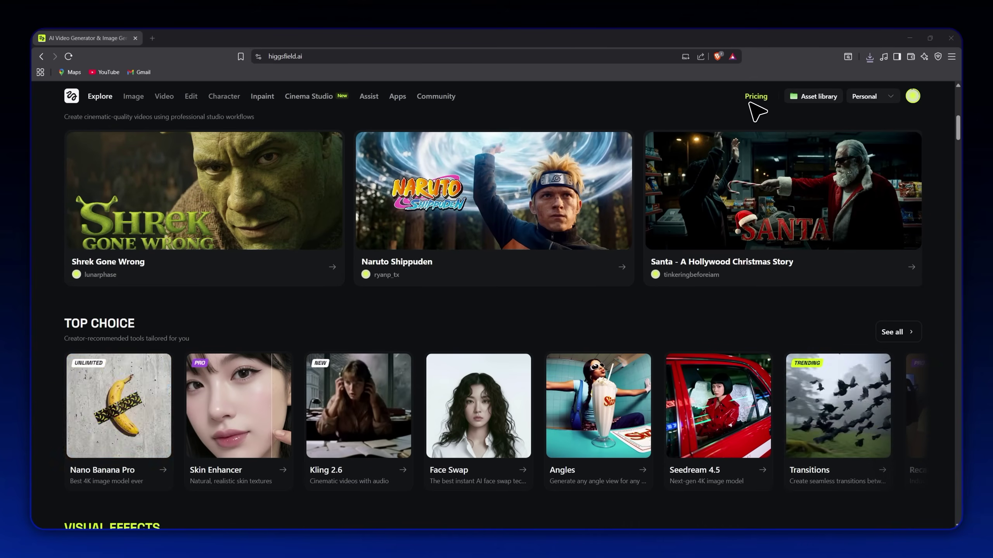
# - Switch pricing to monthly billing: Basic $9, Pro $29, Ultimate $49, Creator $89 per month
pyautogui.click(759, 103)
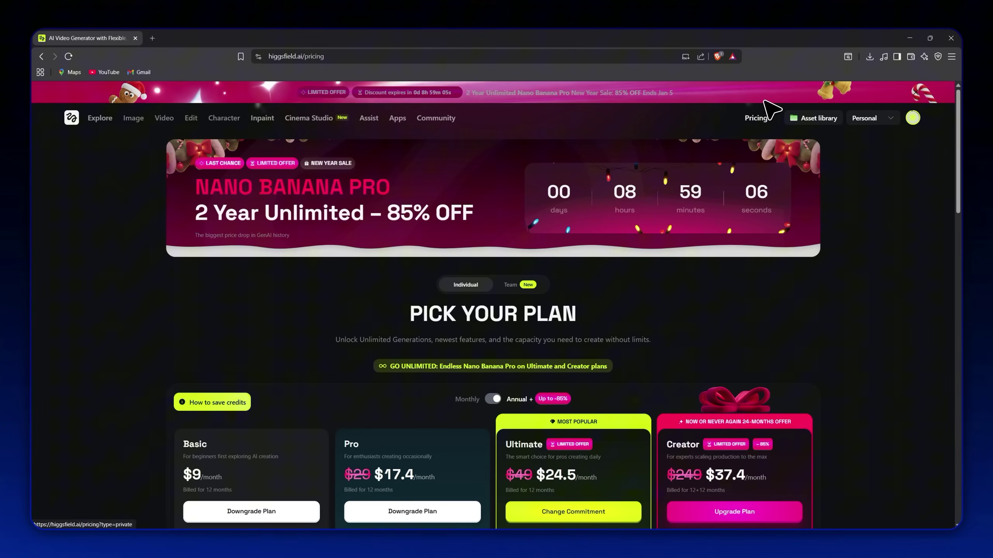
pyautogui.scroll(-8, 317, 296)
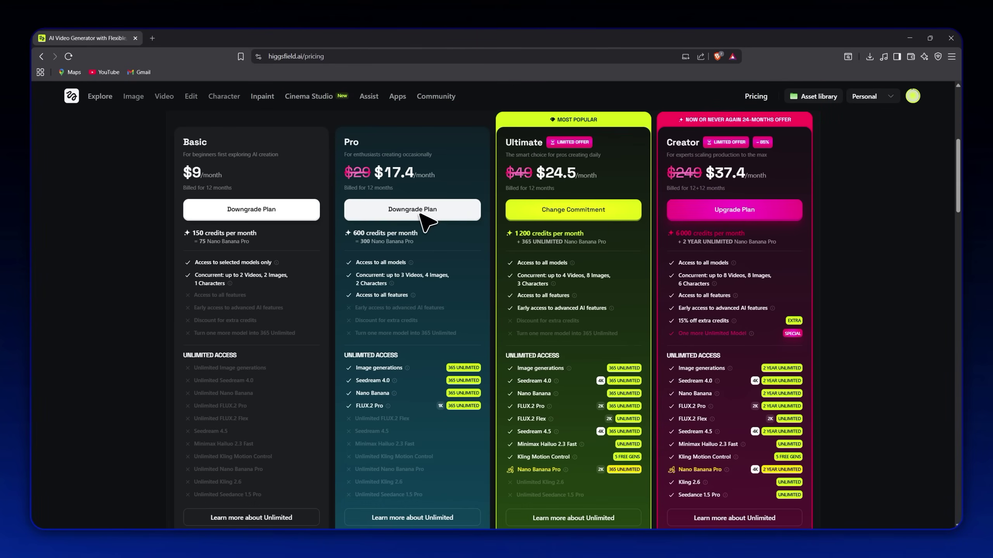
pyautogui.scroll(2, 508, 183)
pyautogui.click(489, 177)
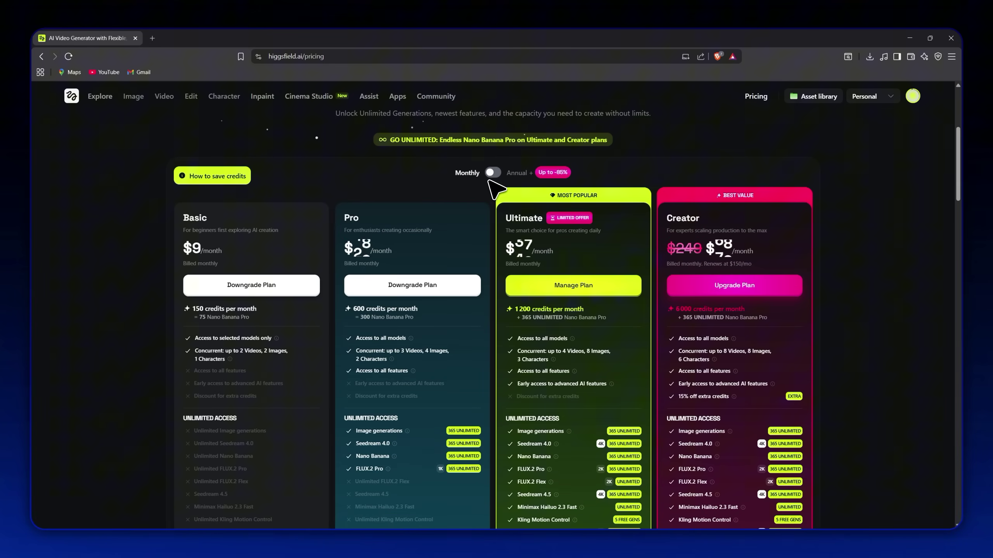
pyautogui.scroll(-2, 521, 207)
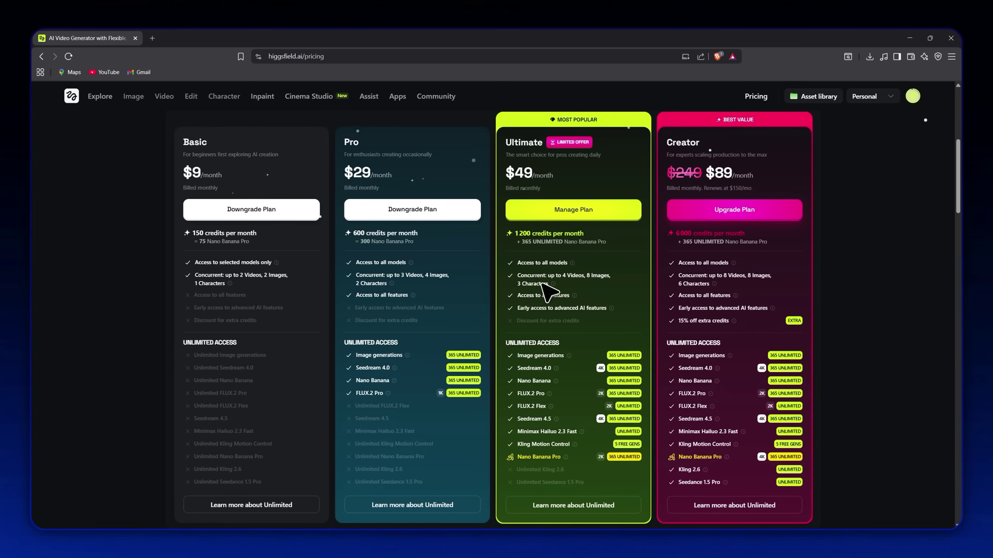
pyautogui.moveTo(575, 459)
pyautogui.scroll(6, 583, 218)
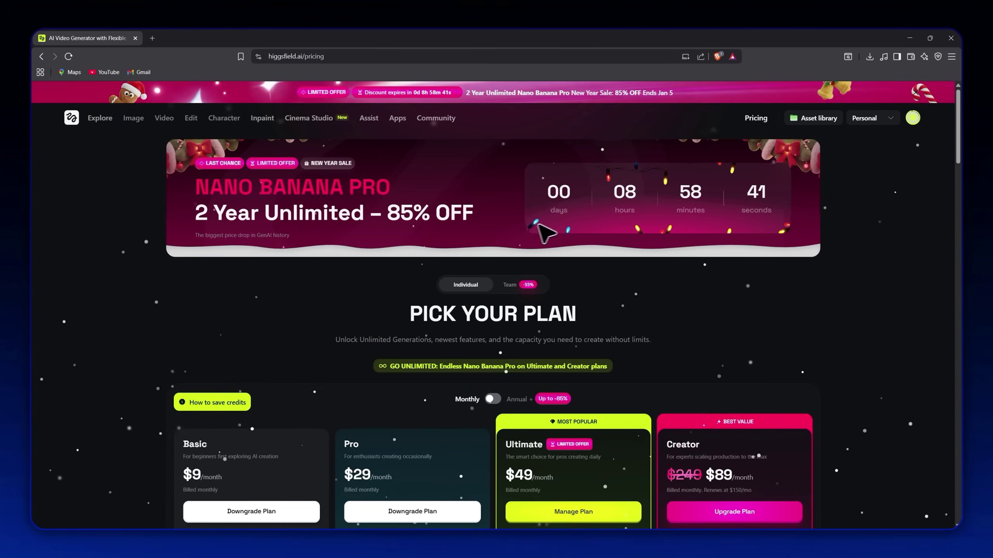